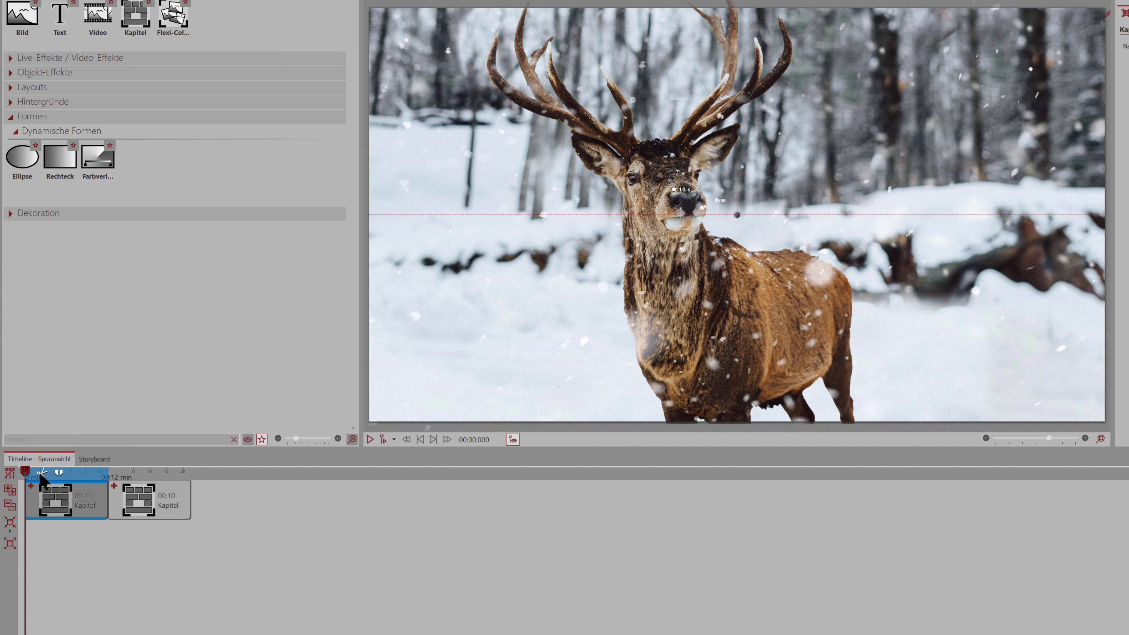
Step: Play the finished deer animation of the first chapter in the preview
mouse_move(26, 472)
mouse_down()
mouse_move(70, 473)
mouse_move(32, 476)
mouse_move(42, 477)
mouse_up()
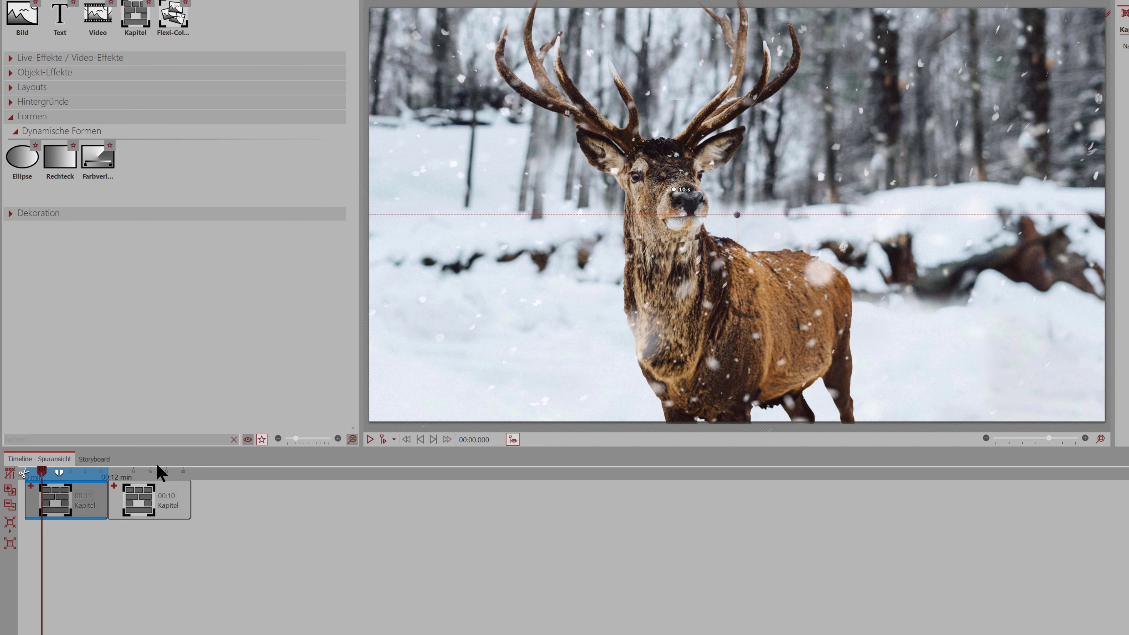
click(370, 441)
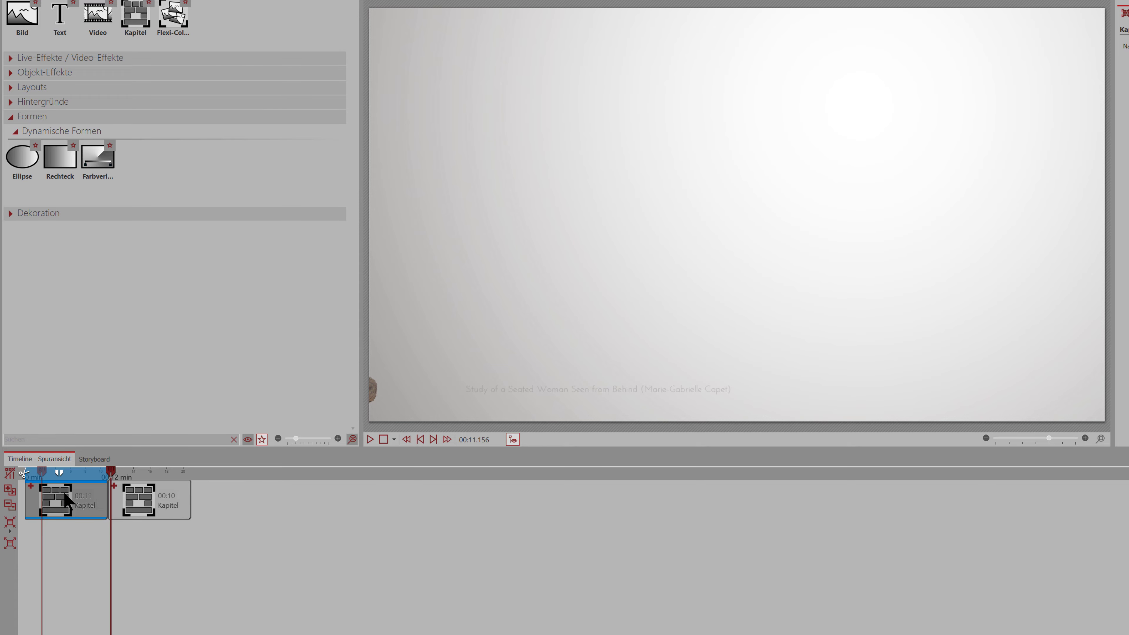
Step: Expand the first chapter and examine its layers: schnee.jpg, the Flexi-Collage, kopf hirsch.png and körper hirsch.png
click(30, 483)
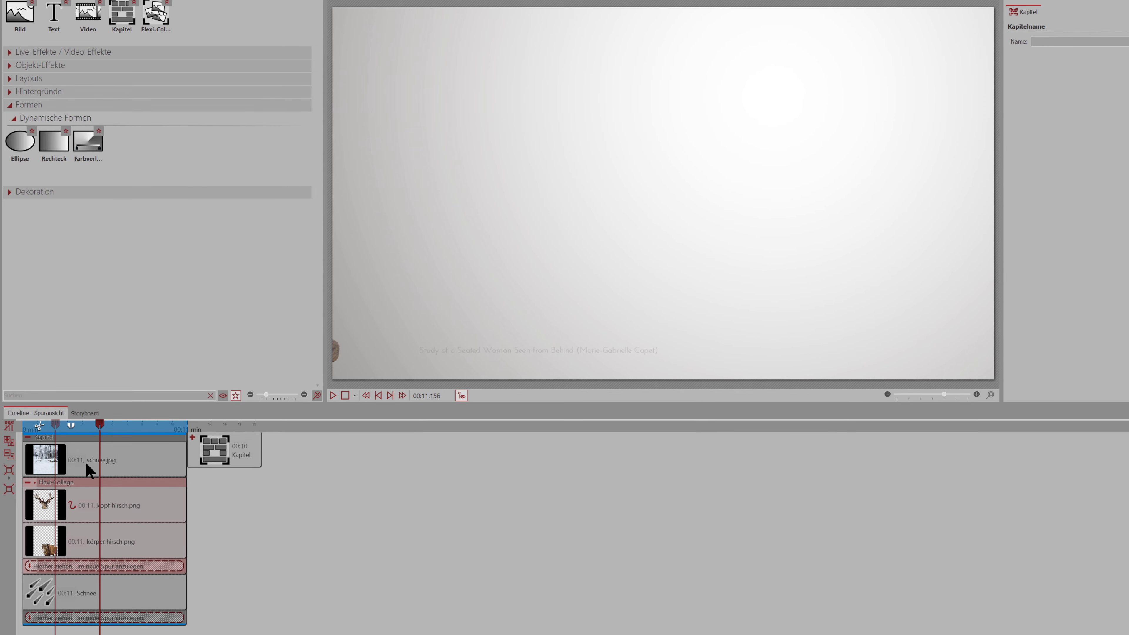
click(84, 465)
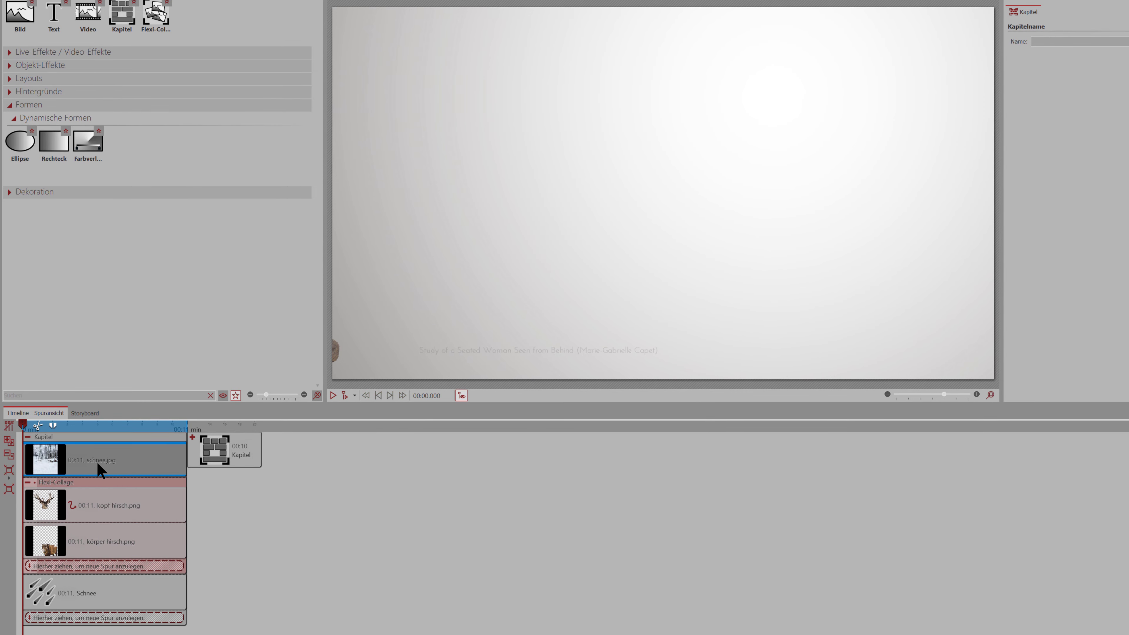
click(462, 395)
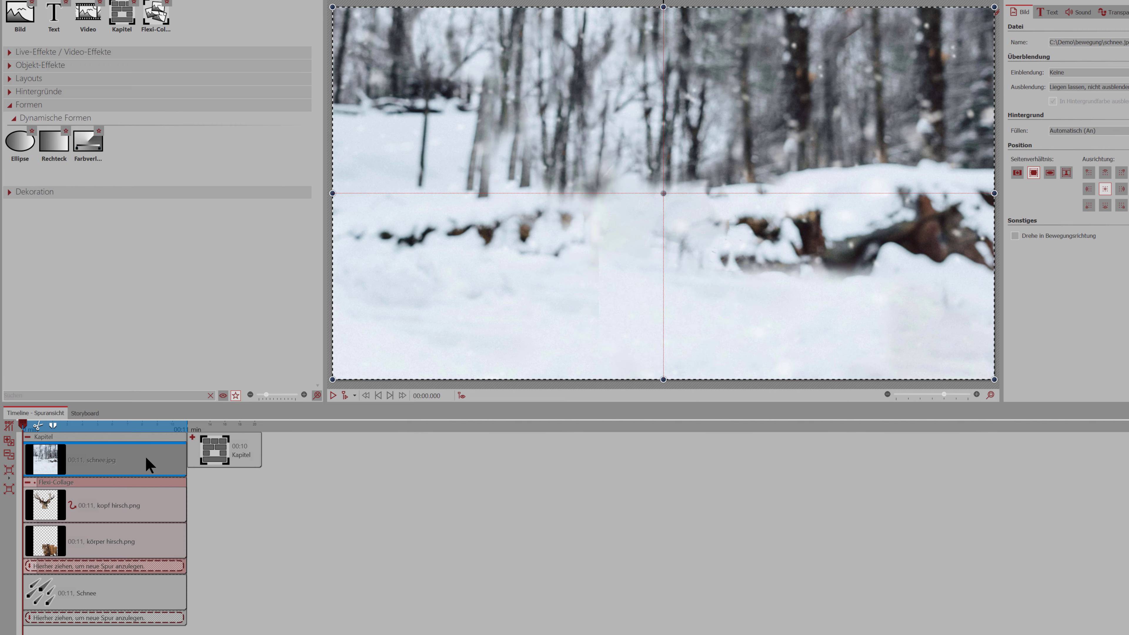
click(111, 494)
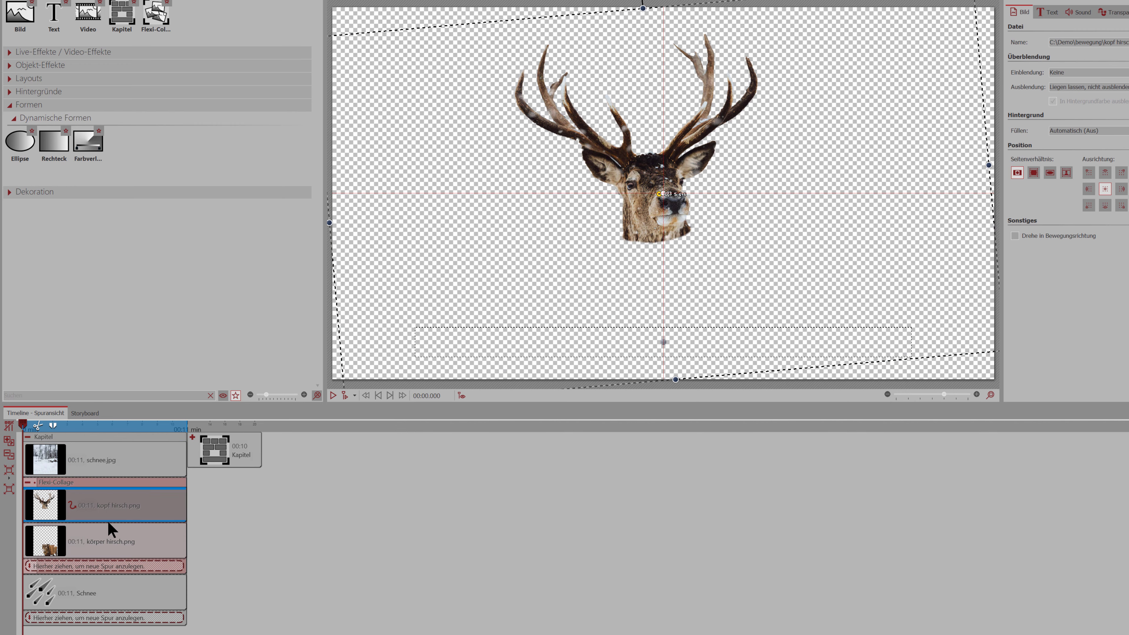
click(106, 543)
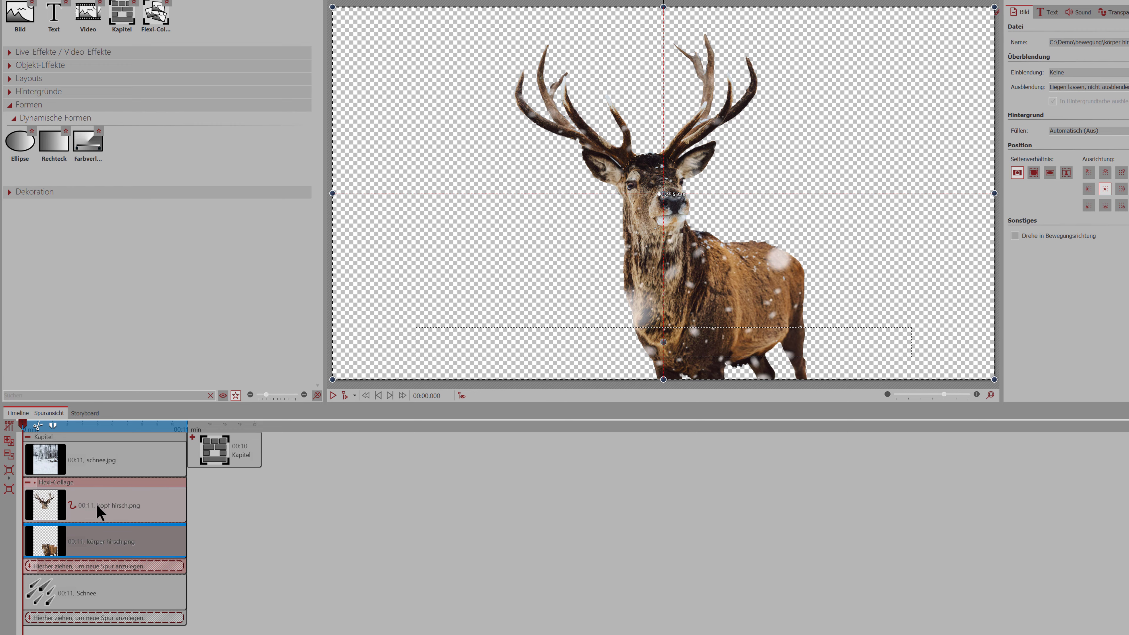
click(103, 483)
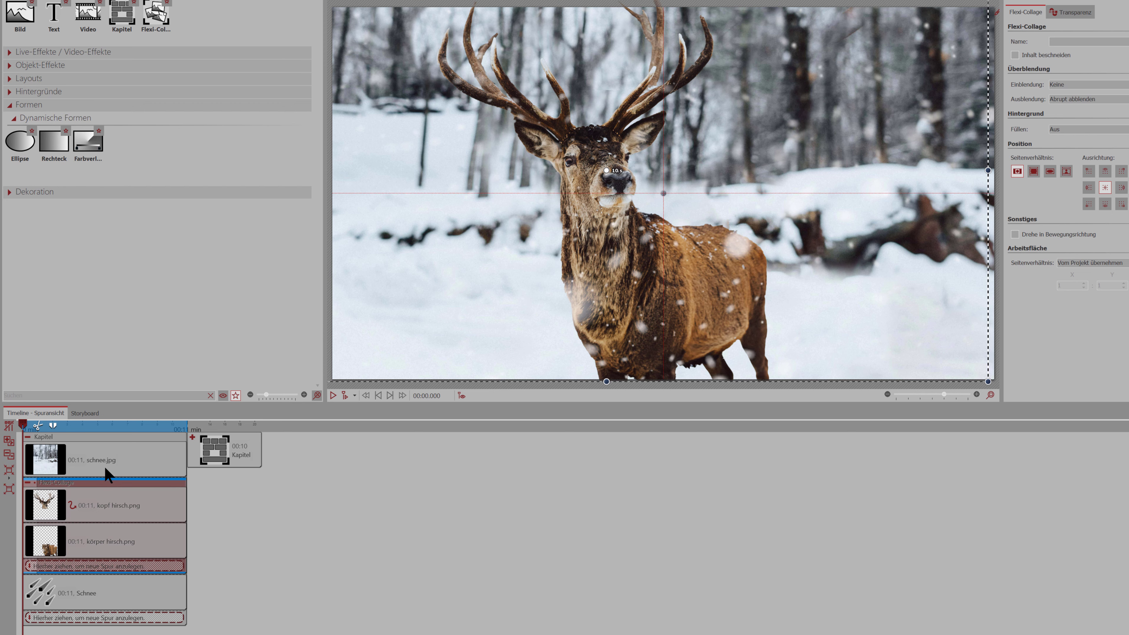
click(113, 458)
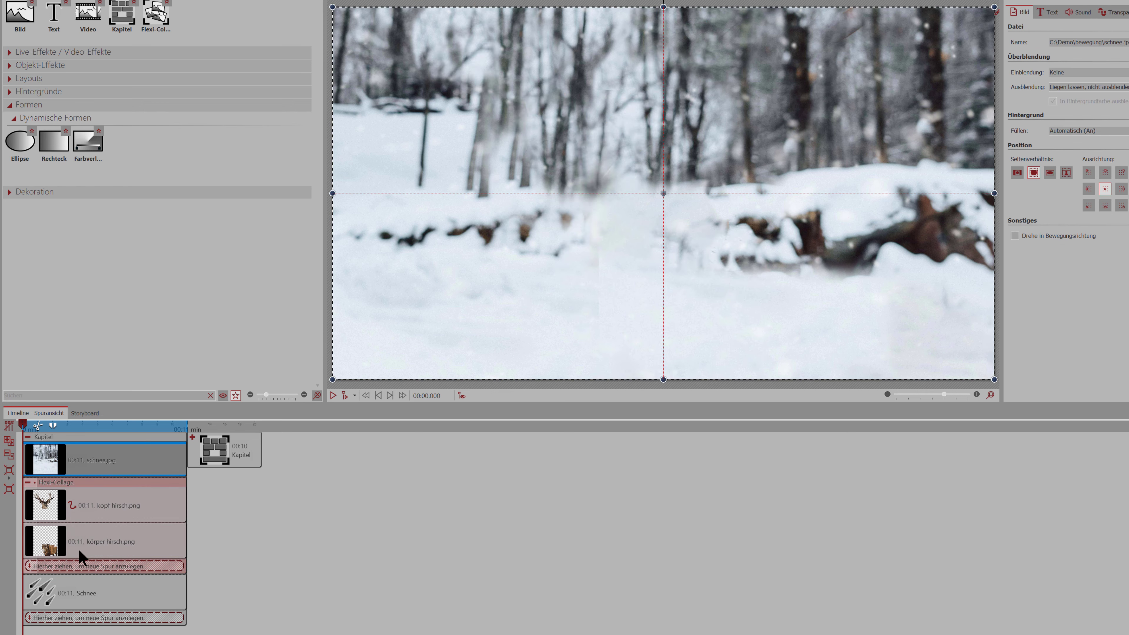
click(81, 541)
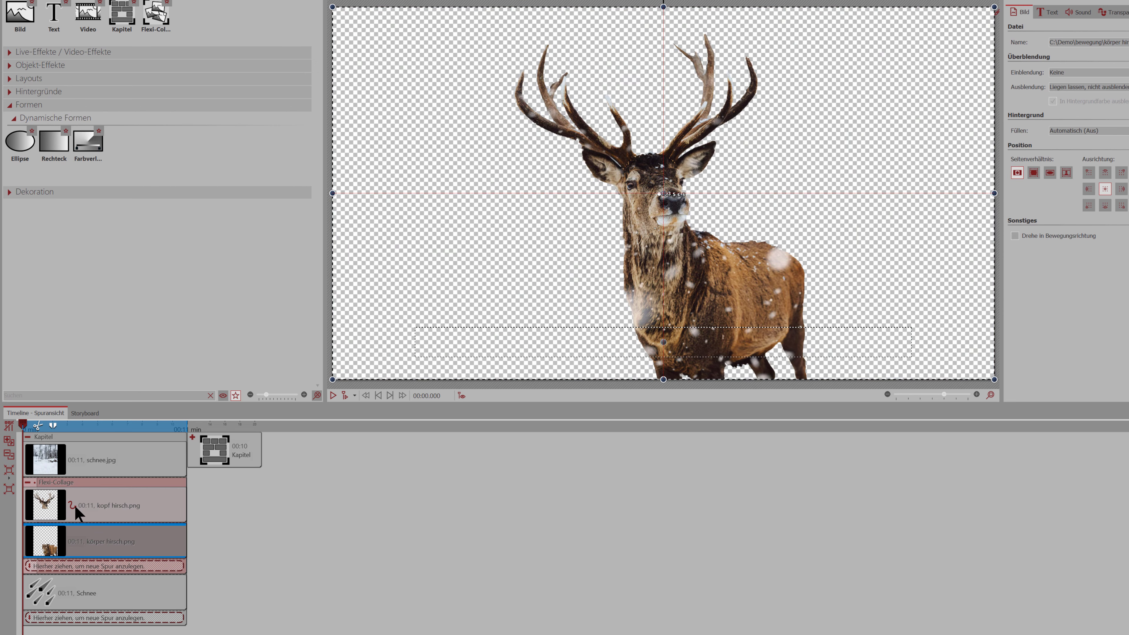
click(89, 511)
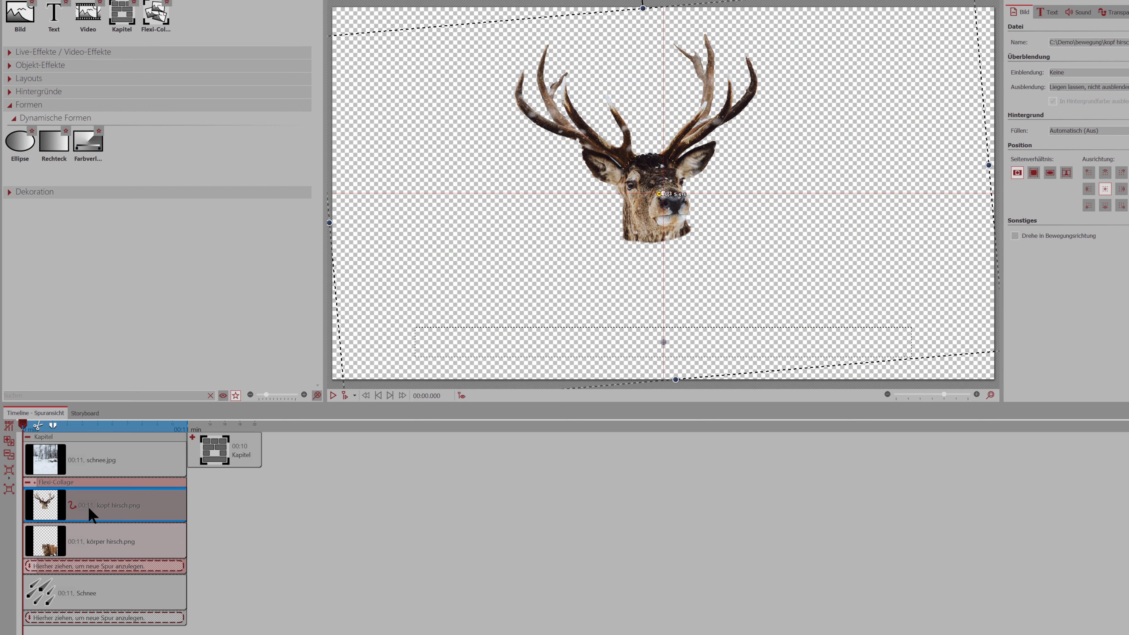
click(102, 484)
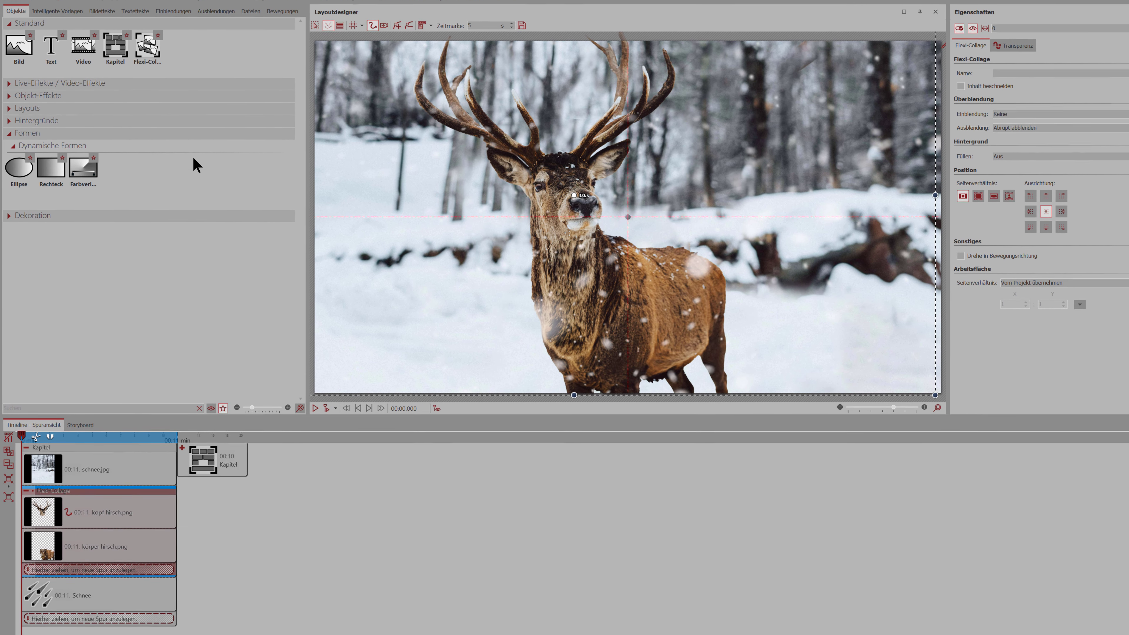
Step: Add a new chapter at the end of the timeline and insert kopf hirsch.png, körper hirsch.png and schnee.jpg into it
mouse_move(115, 47)
mouse_down()
mouse_move(152, 87)
mouse_move(257, 281)
mouse_move(408, 462)
mouse_move(396, 471)
mouse_up()
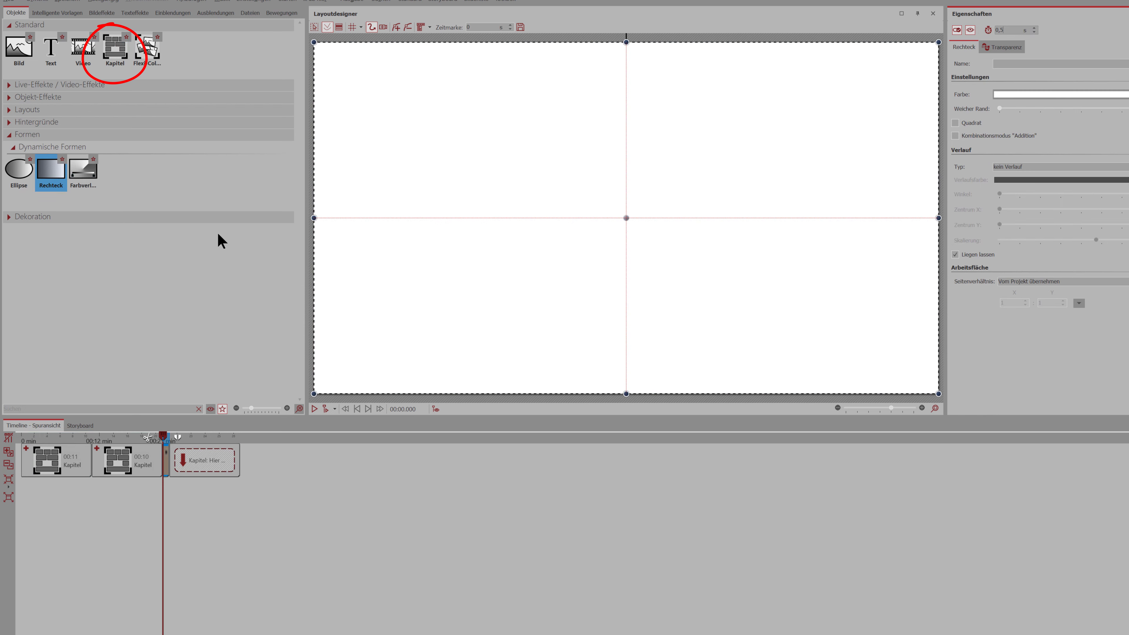
mouse_move(19, 47)
mouse_down()
mouse_move(63, 75)
mouse_move(293, 530)
mouse_move(217, 474)
mouse_up()
drag(217, 474, 217, 474)
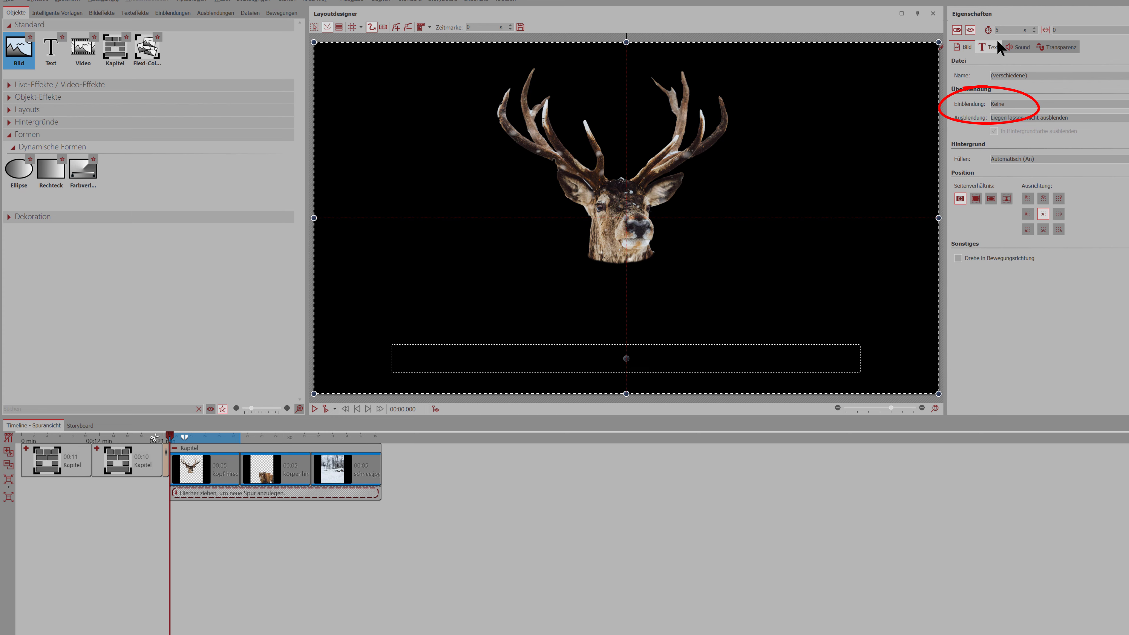
Step: Set all three pictures' duration to 10 seconds and stack them on separate tracks: schnee.jpg, kopf hirsch.png, körper hirsch.png
double_click(1006, 30)
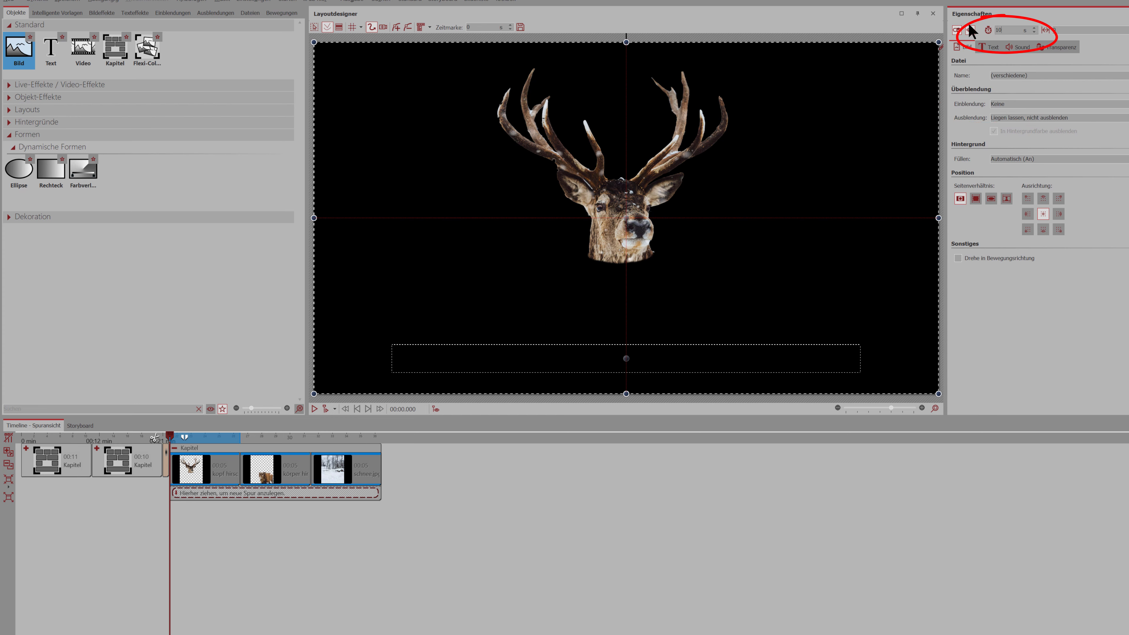
key(Return)
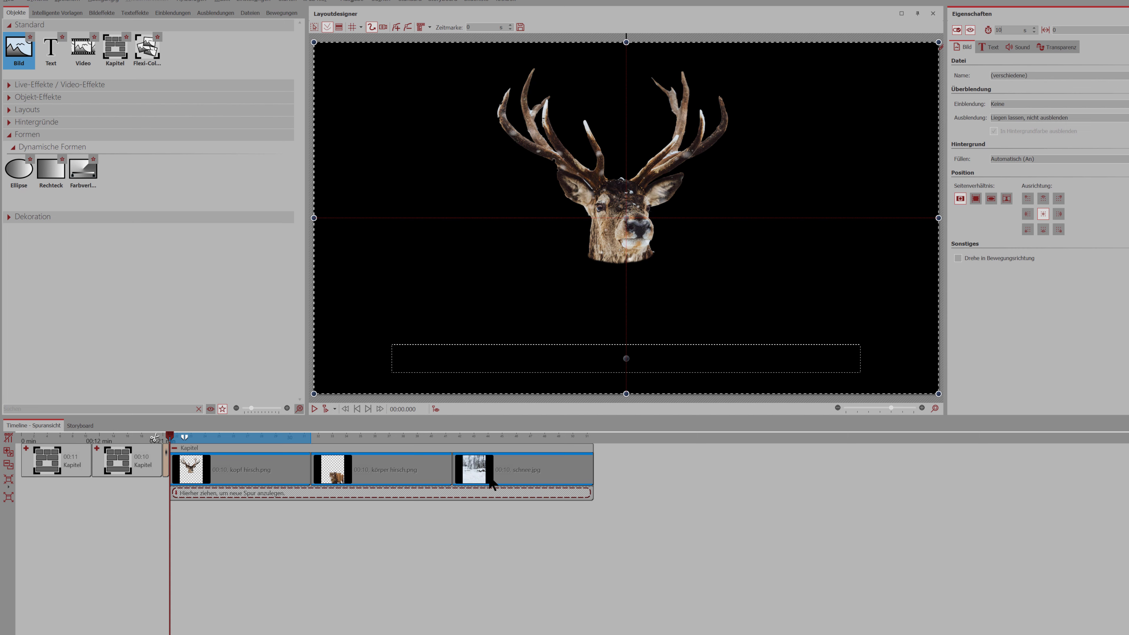
click(508, 475)
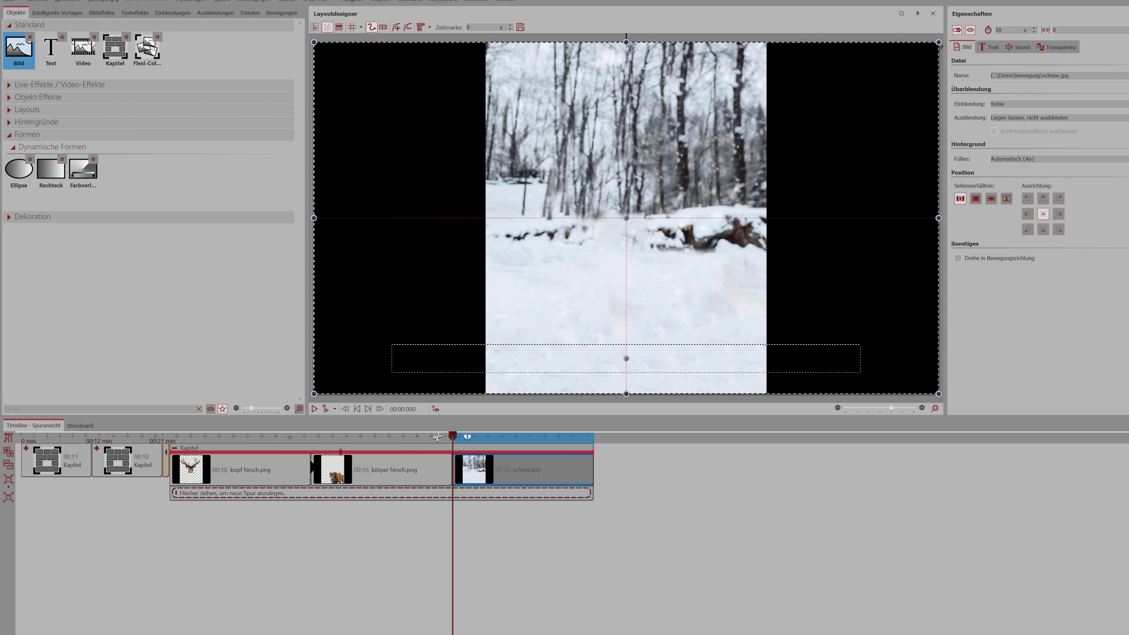
drag(311, 467, 181, 469)
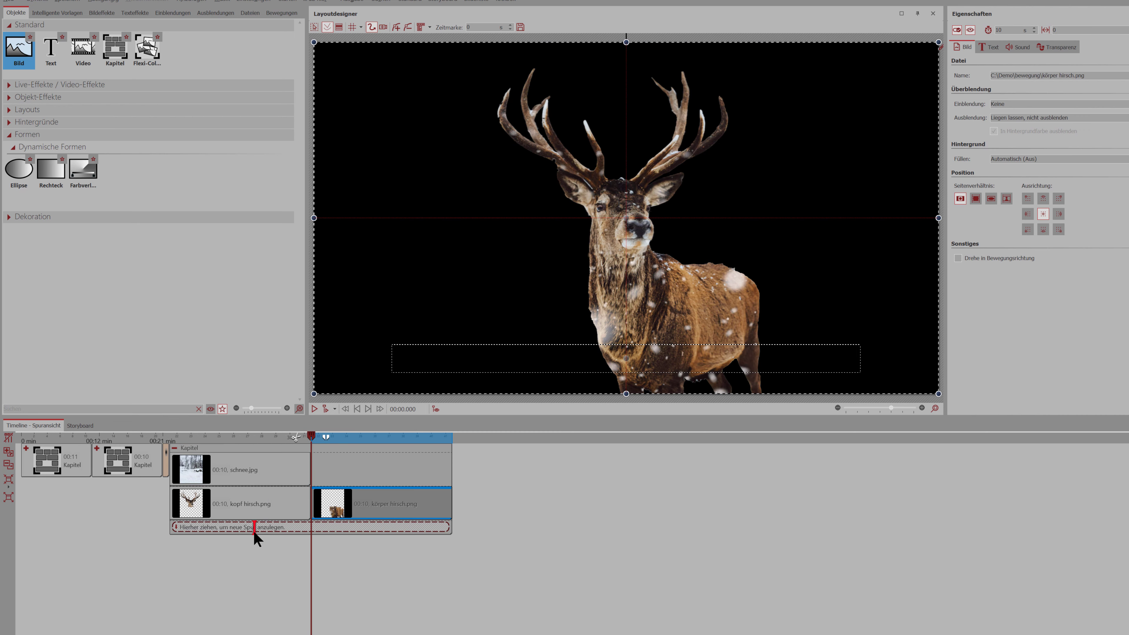
drag(257, 538, 257, 538)
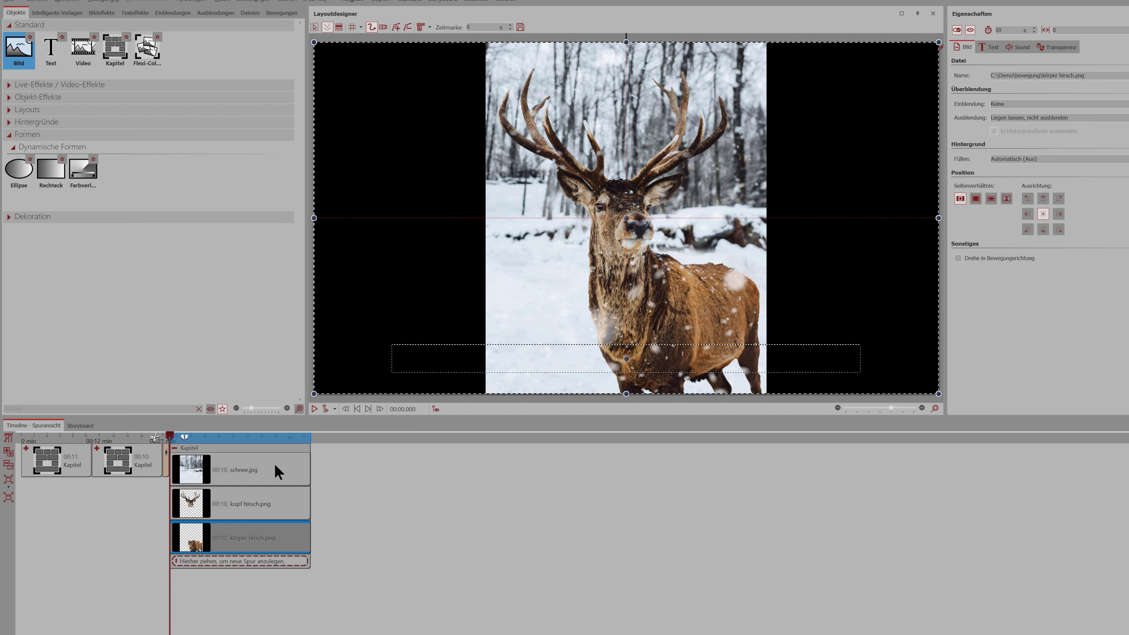
Step: Change the aspect ratio handling of schnee.jpg so it fills the whole frame, and check the two deer pictures
click(278, 471)
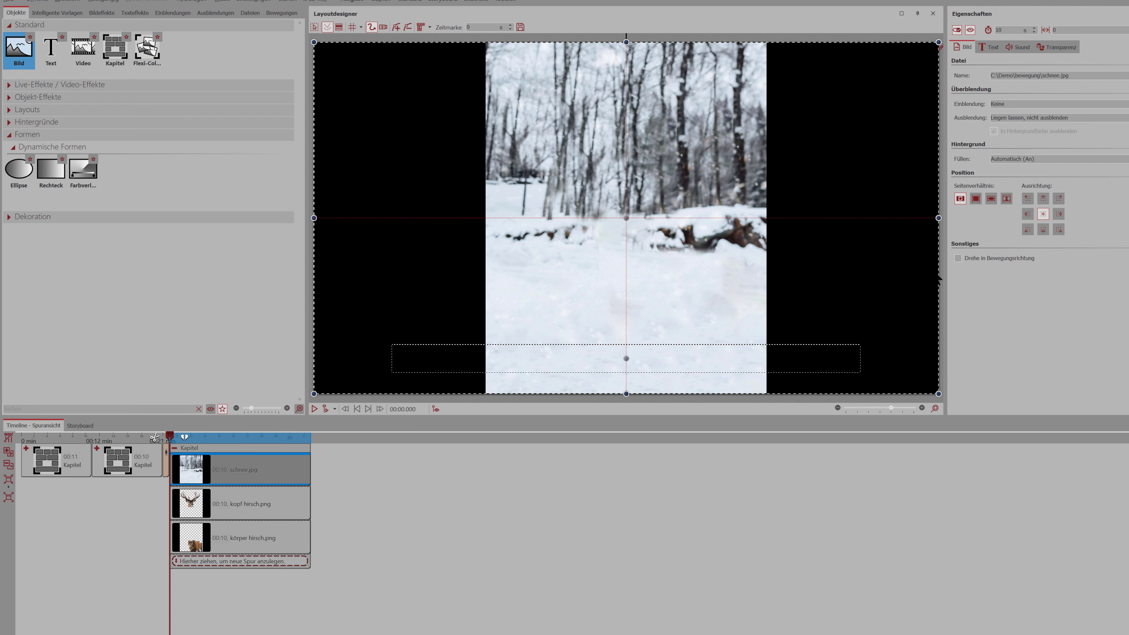
click(976, 199)
click(263, 512)
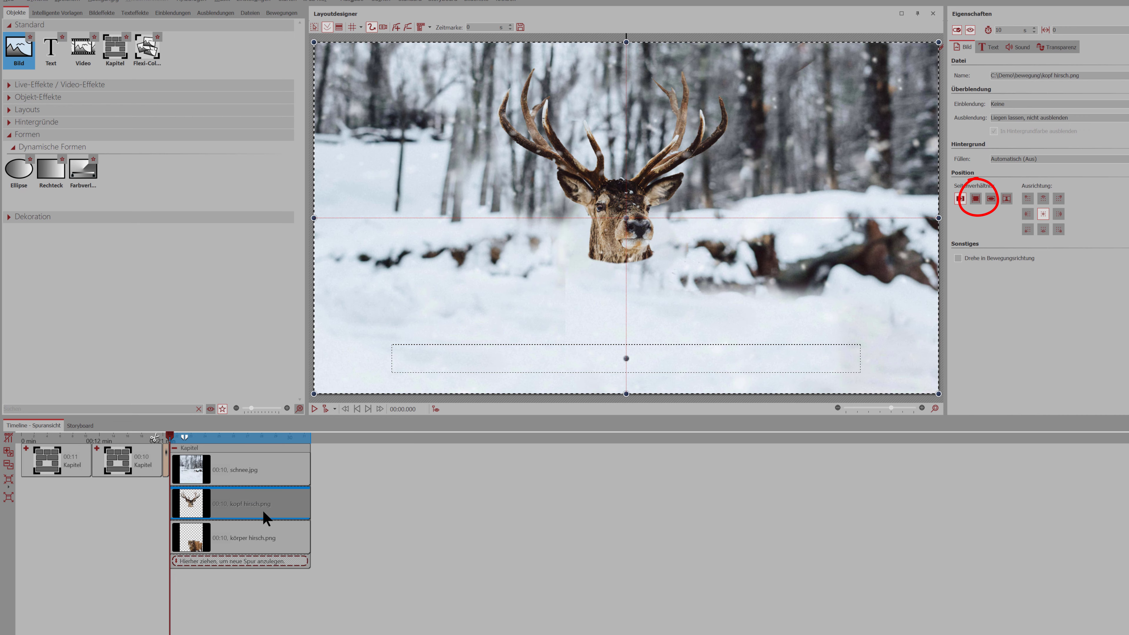
click(251, 546)
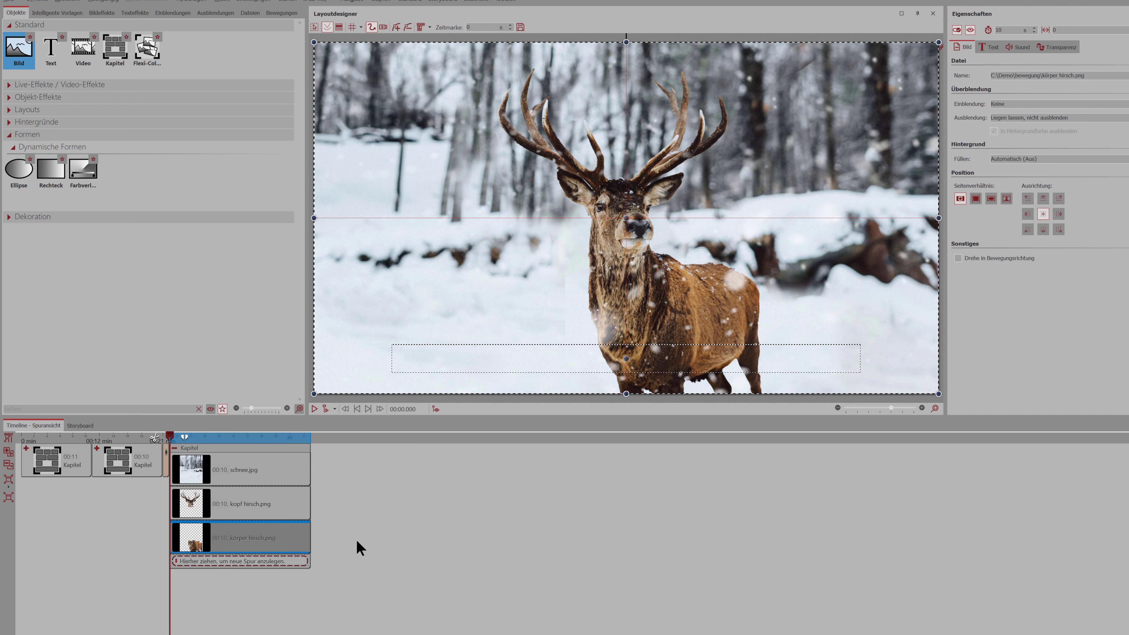
Step: For kopf hirsch.png, show the Manuelle Eingabe window and dock it together with the Eigenschaften window
click(290, 512)
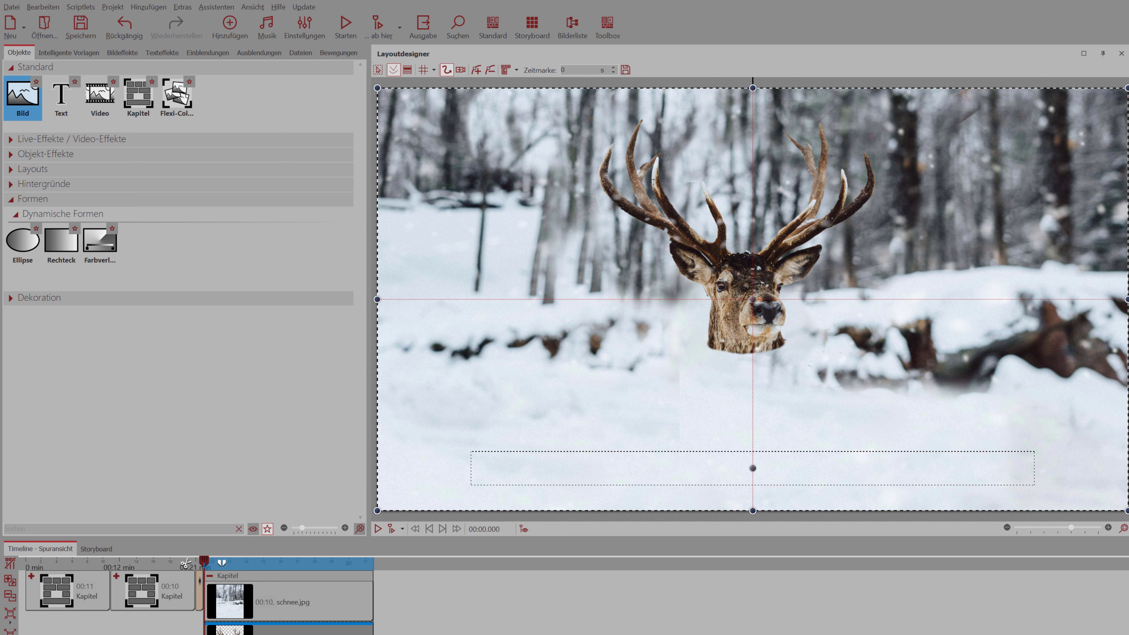
click(264, 6)
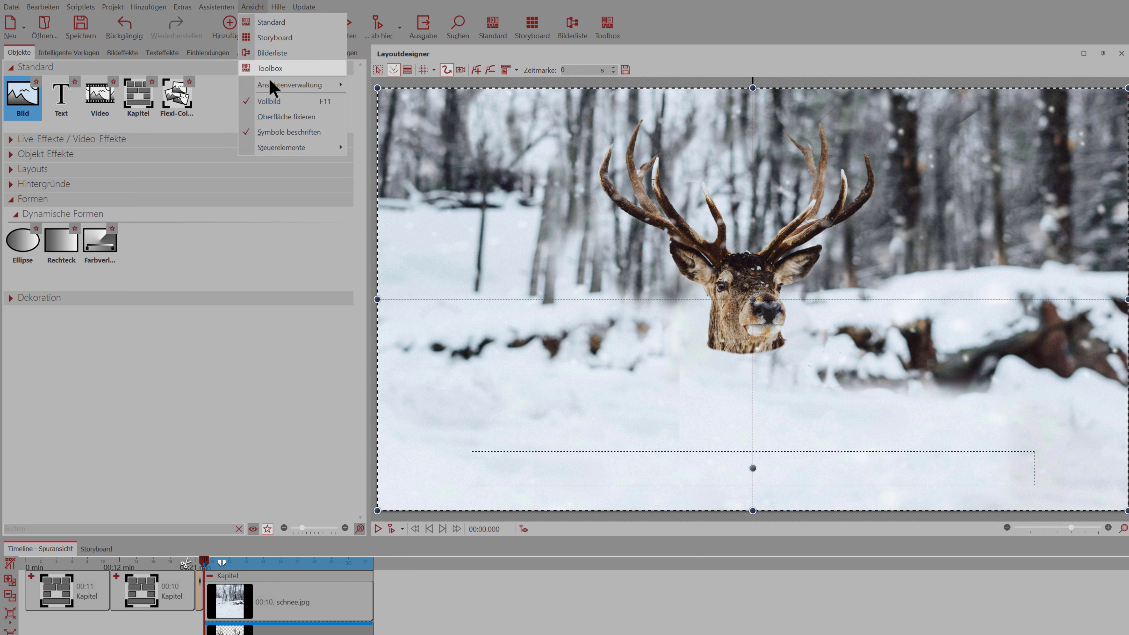
mouse_move(333, 148)
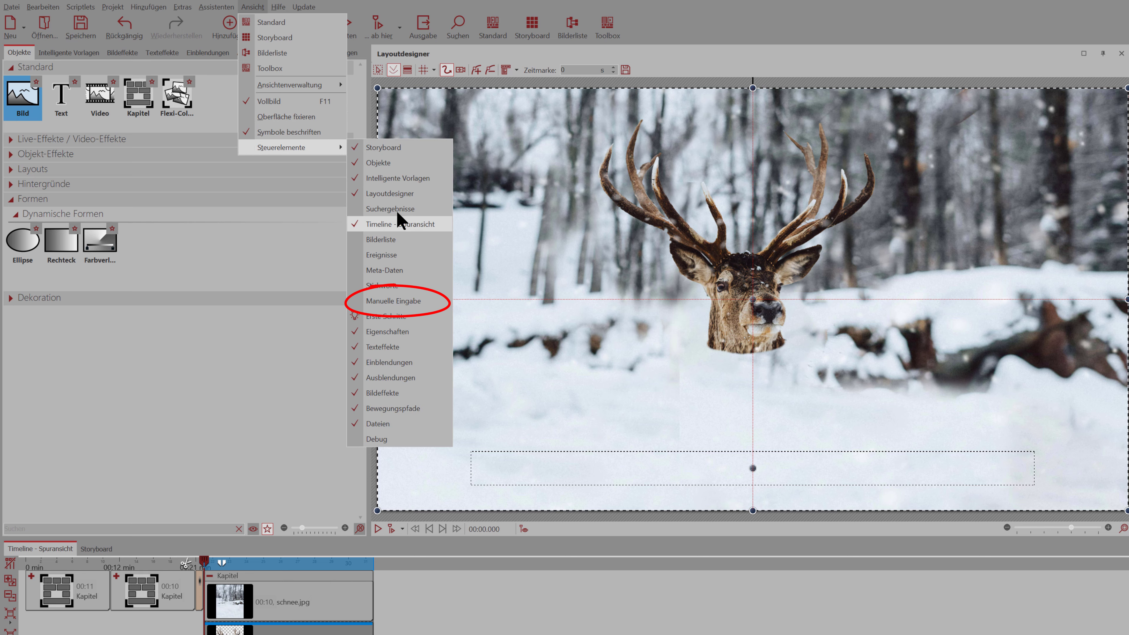
click(394, 301)
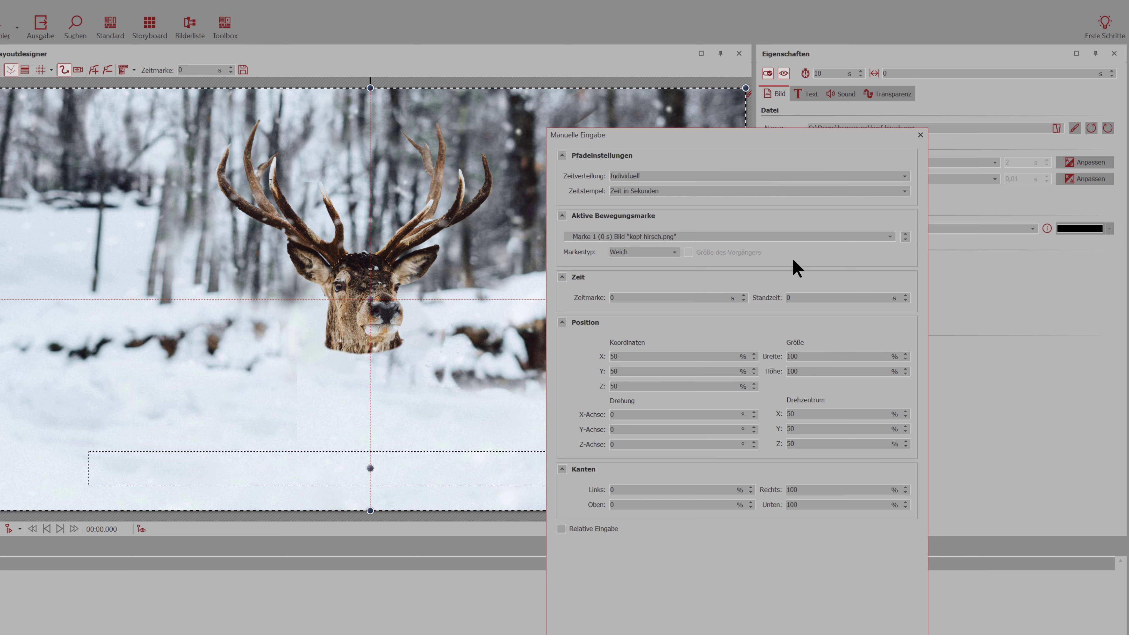
drag(793, 260, 945, 294)
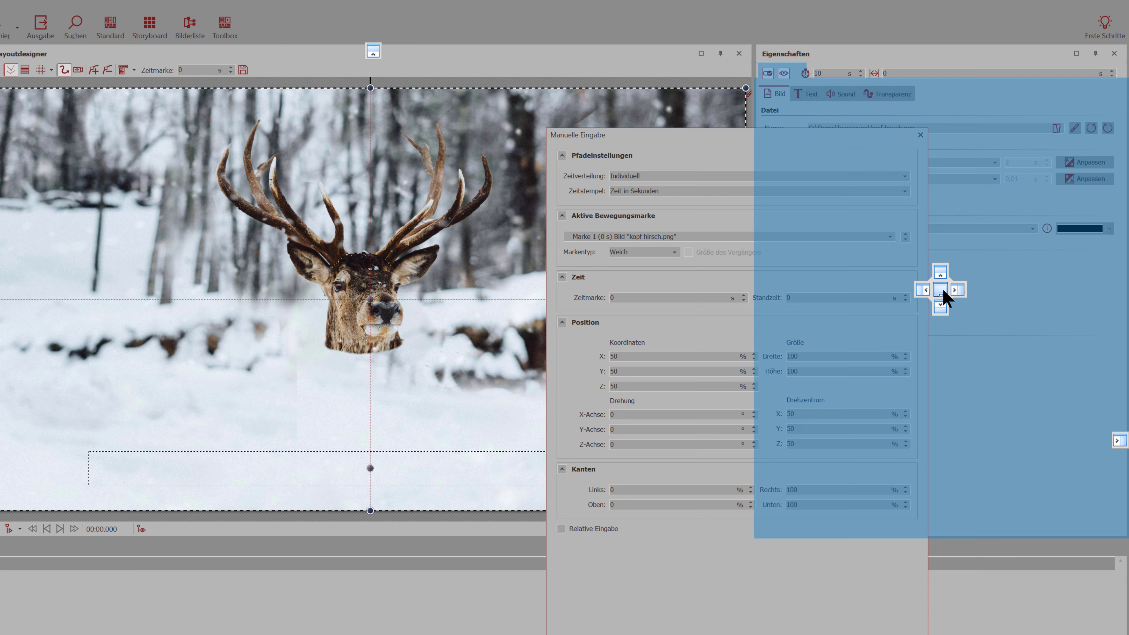
drag(941, 287, 941, 287)
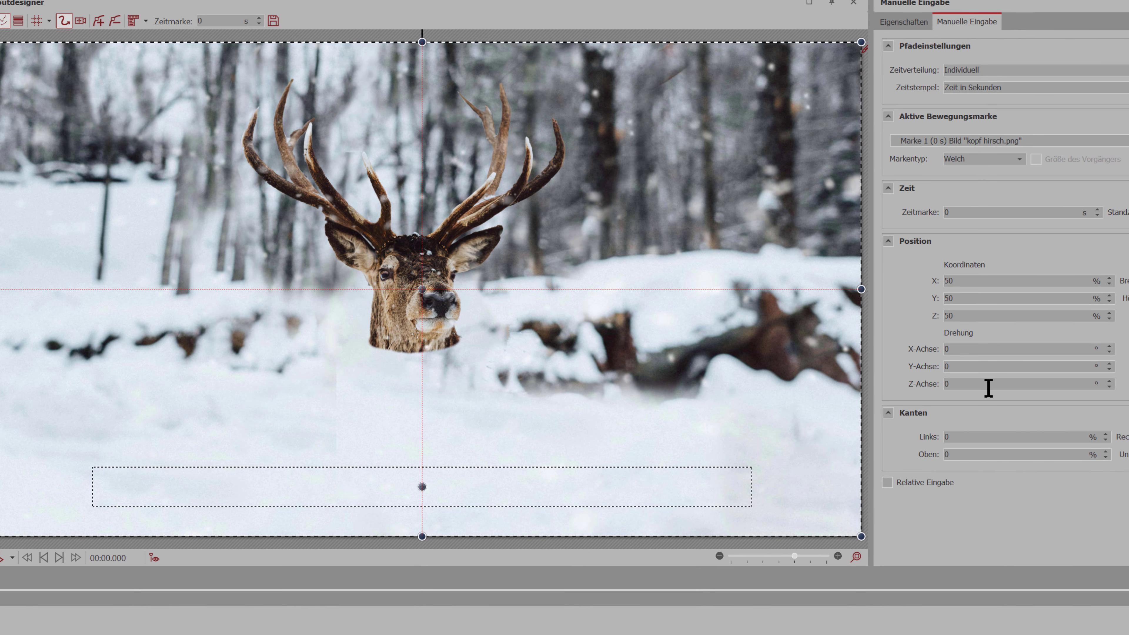
Step: Set the Z-axis rotation of kopf hirsch.png to -2° and move körper hirsch.png to the track above it
click(841, 381)
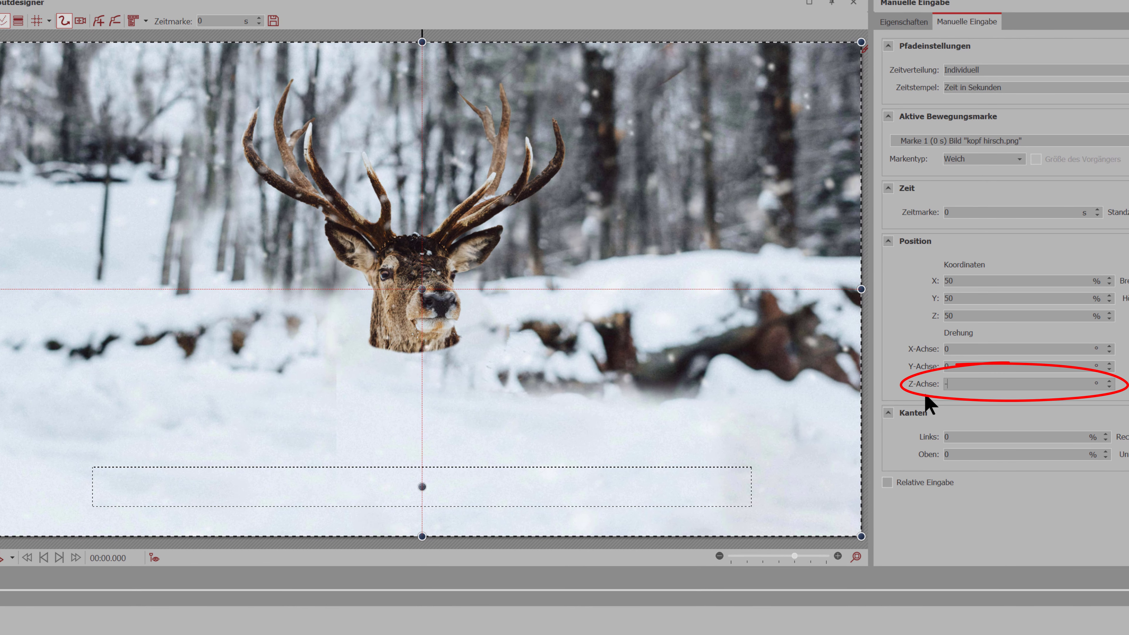
key(Return)
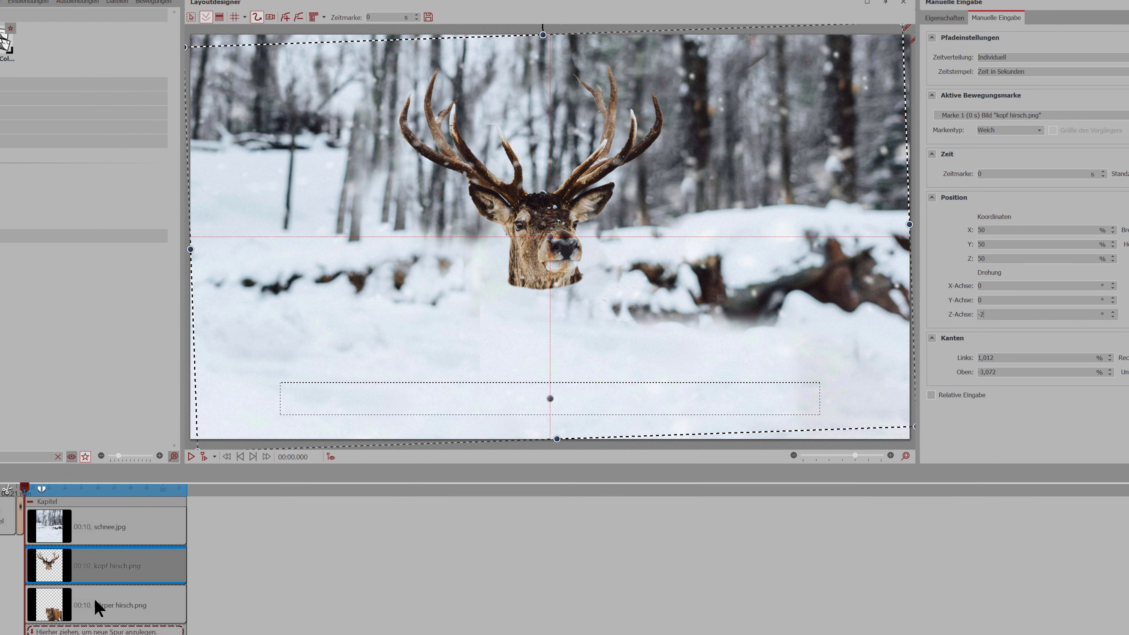
click(95, 600)
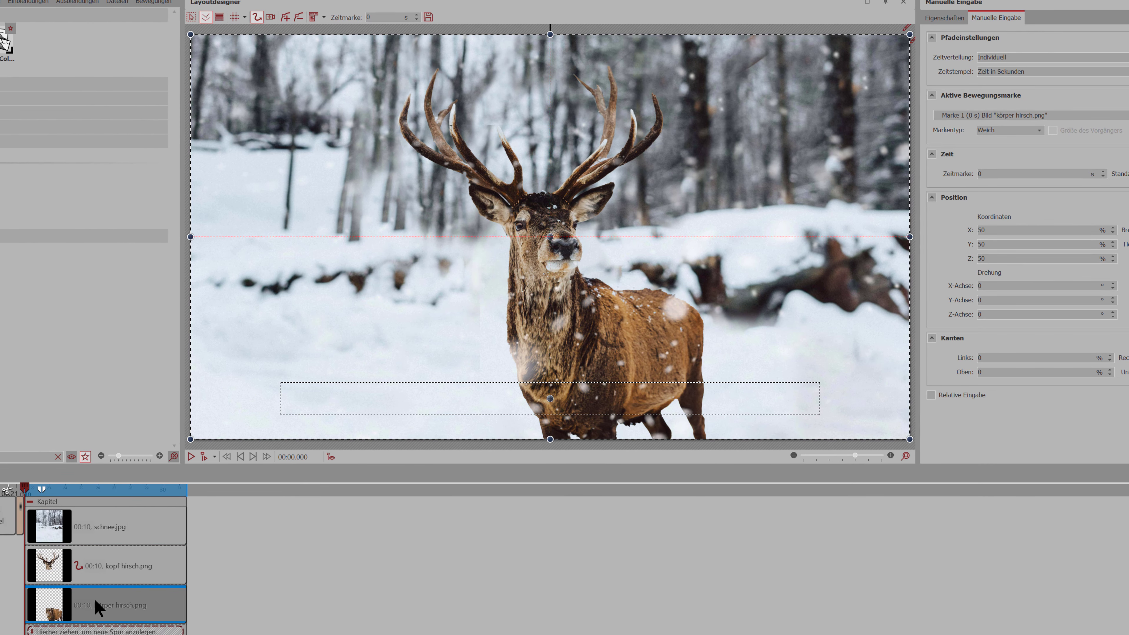
drag(94, 598, 89, 553)
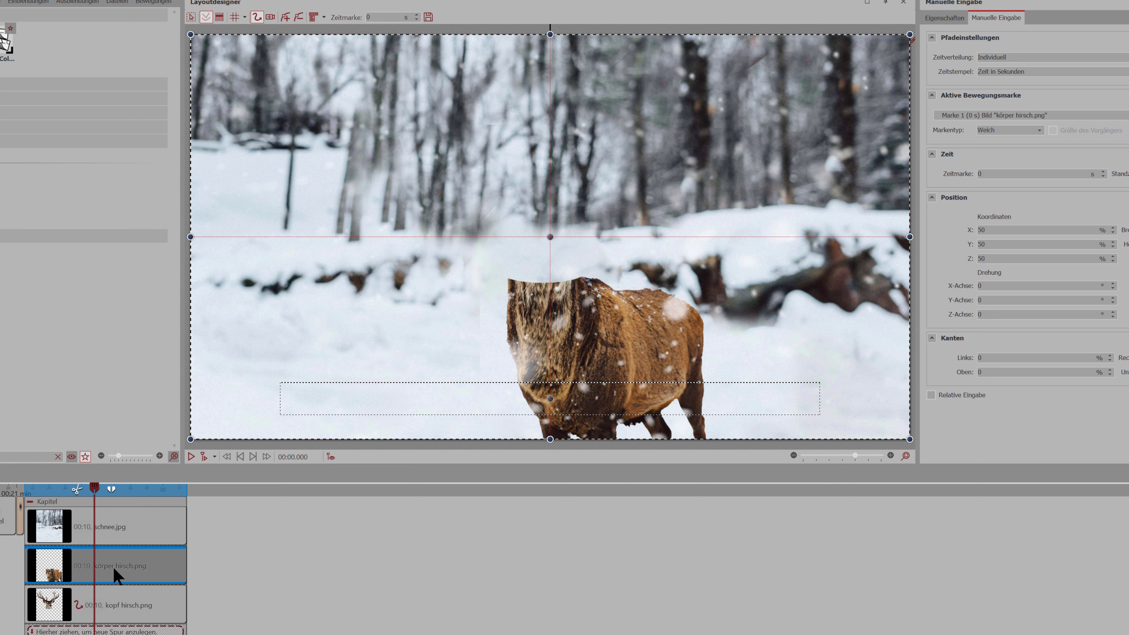
Step: Reposition kopf hirsch.png to about X 49.8 %, Y 50.4 % so the head's neck edge lines up with the body
click(113, 597)
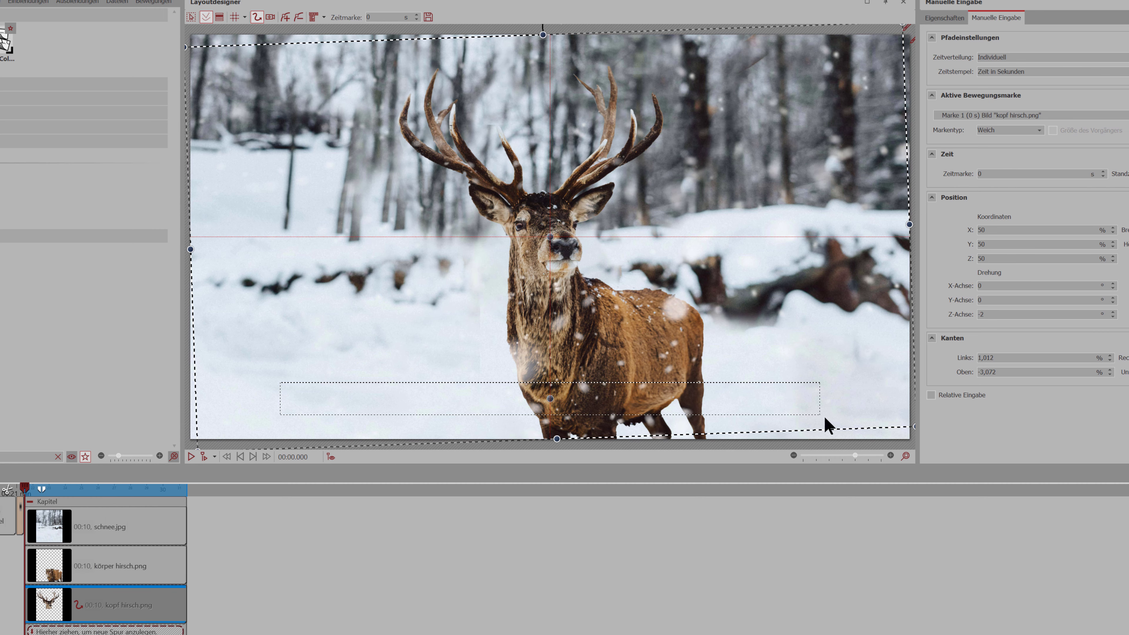
click(905, 456)
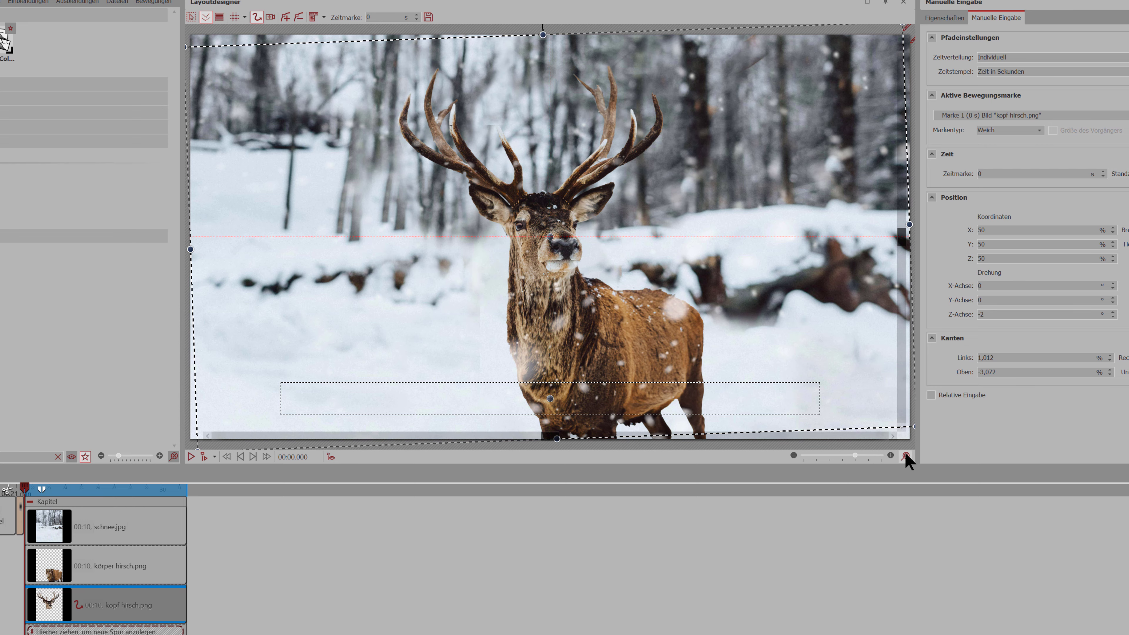
click(891, 455)
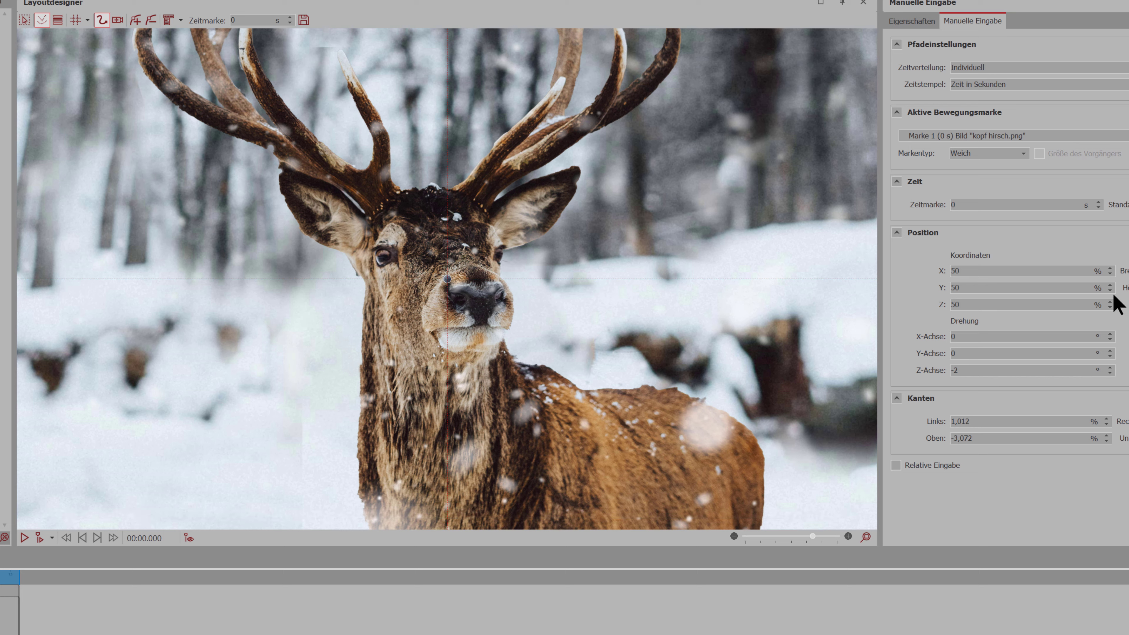
click(489, 265)
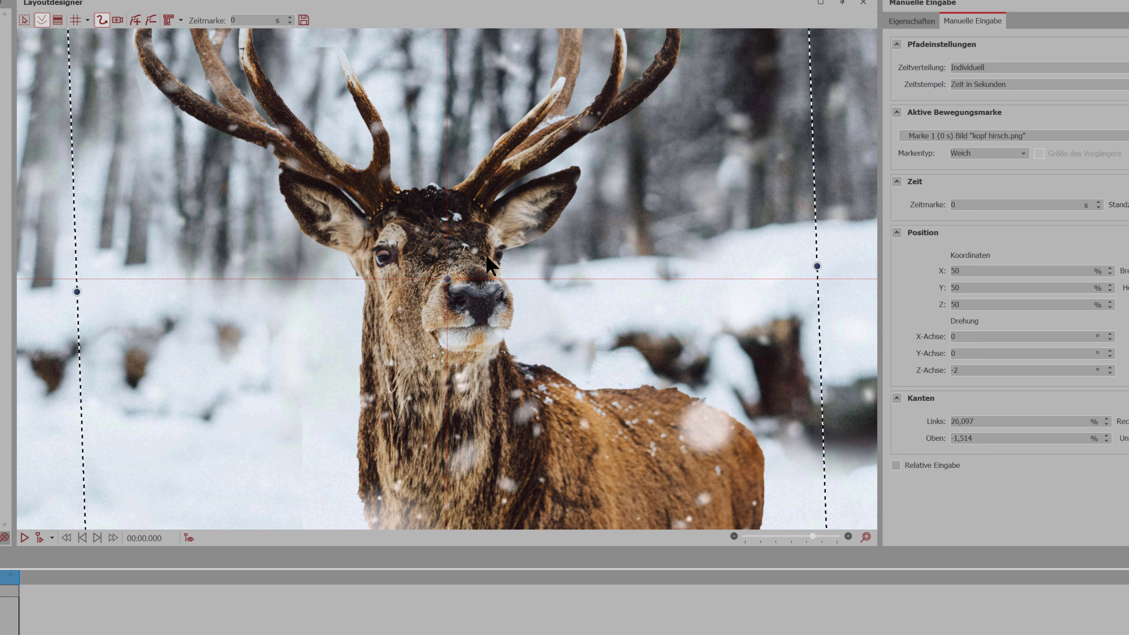
drag(489, 264, 487, 266)
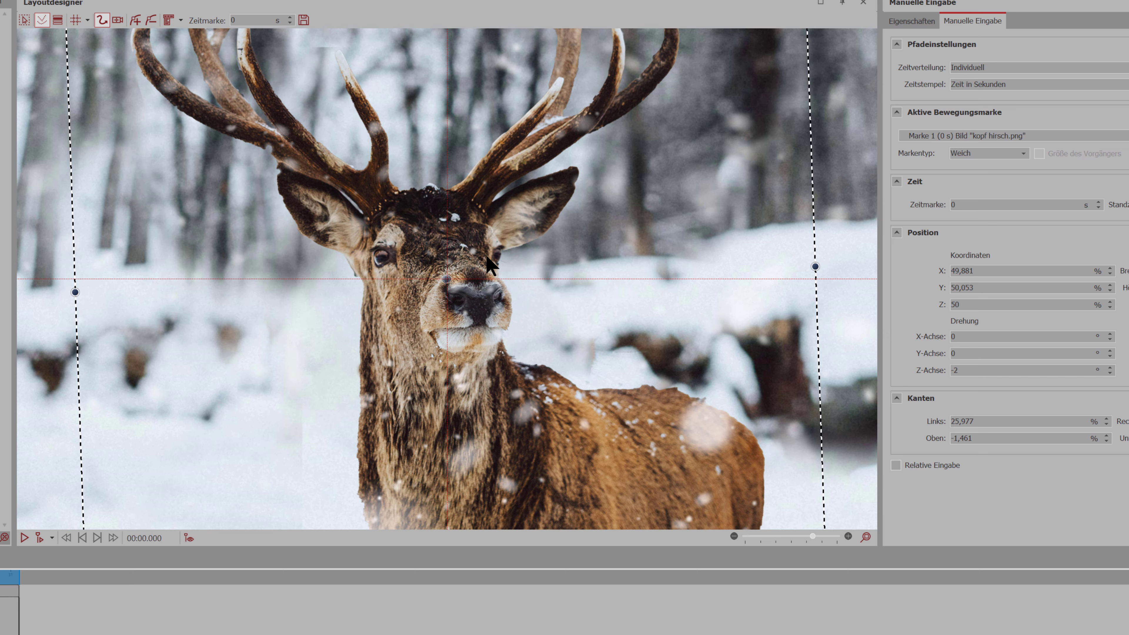
key(Down)
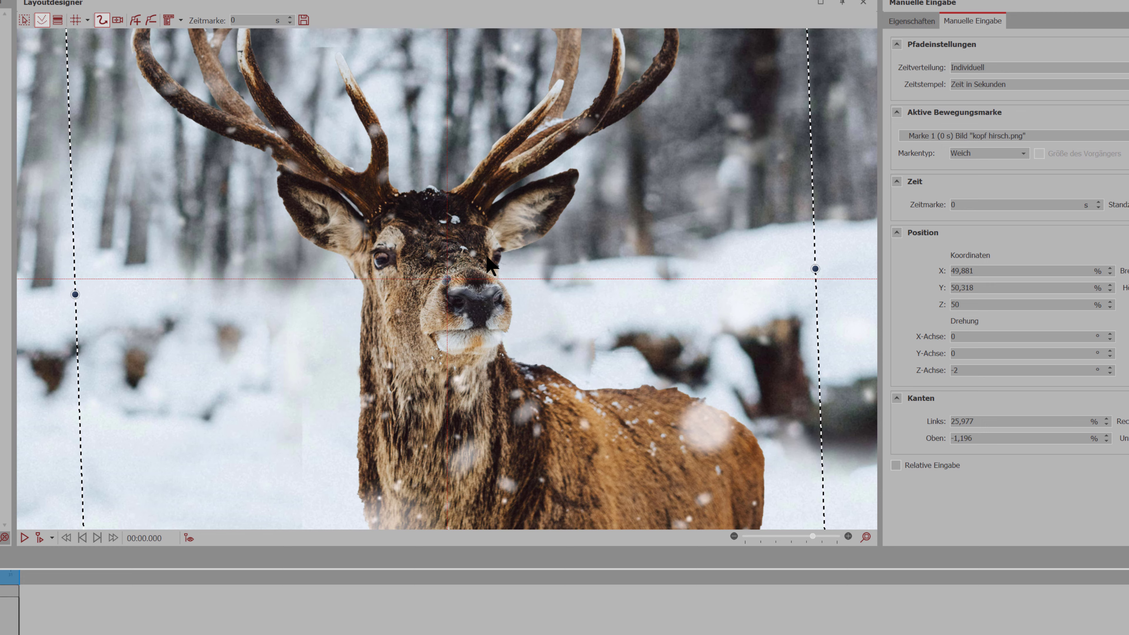
drag(489, 264, 489, 265)
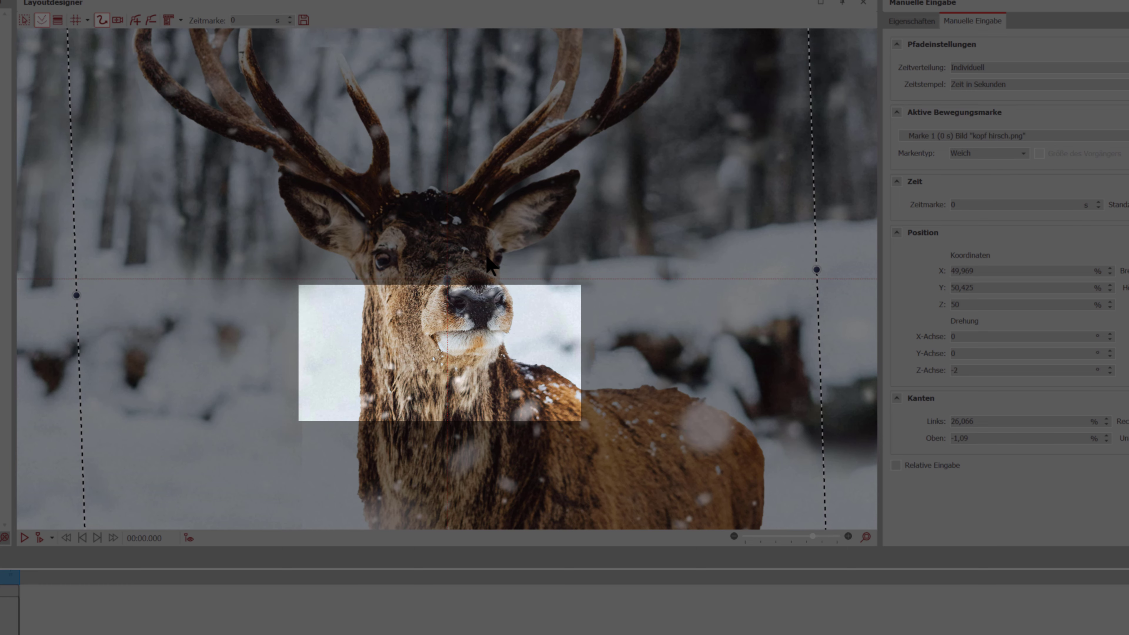
drag(489, 265, 486, 265)
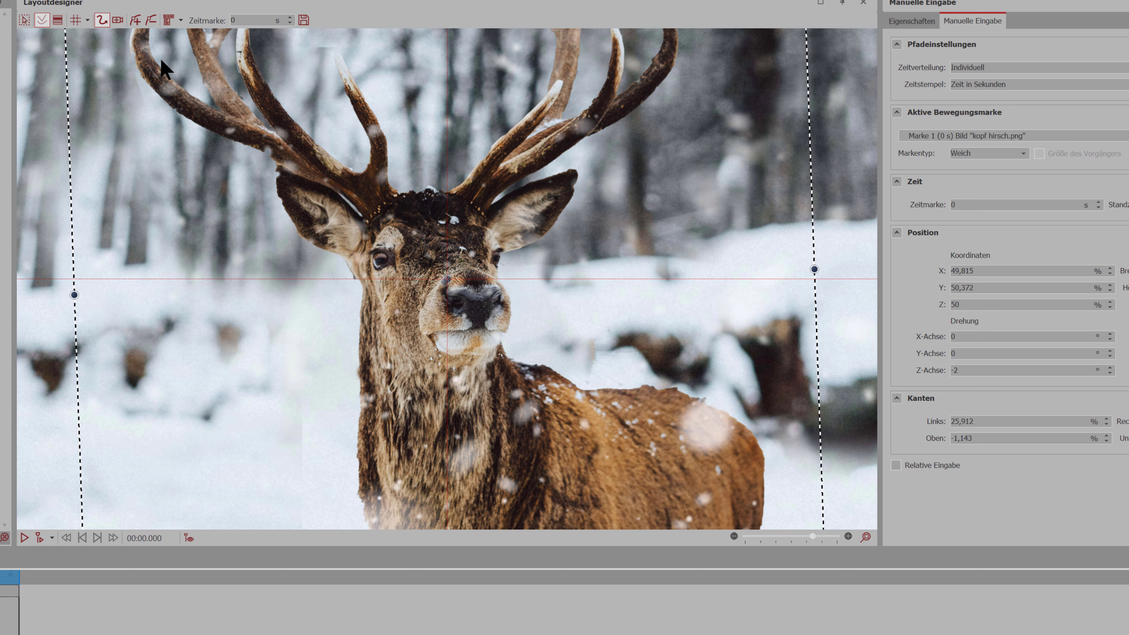
Step: Add a second motion mark to the deer head, place it exactly over the first mark, and set its time to 4 s
click(101, 20)
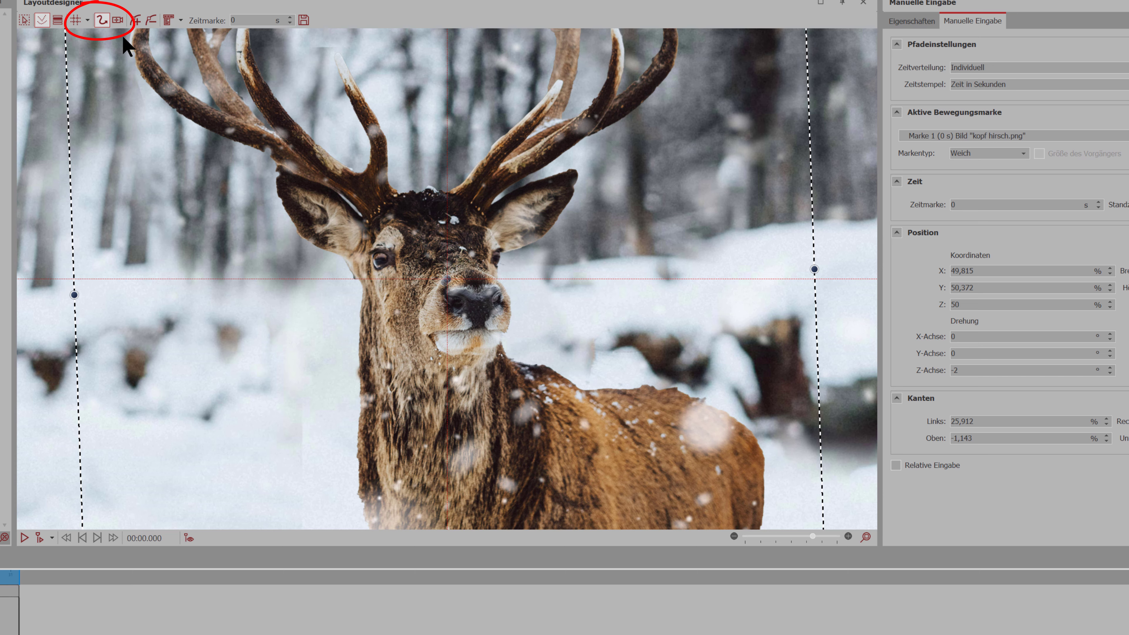
click(105, 26)
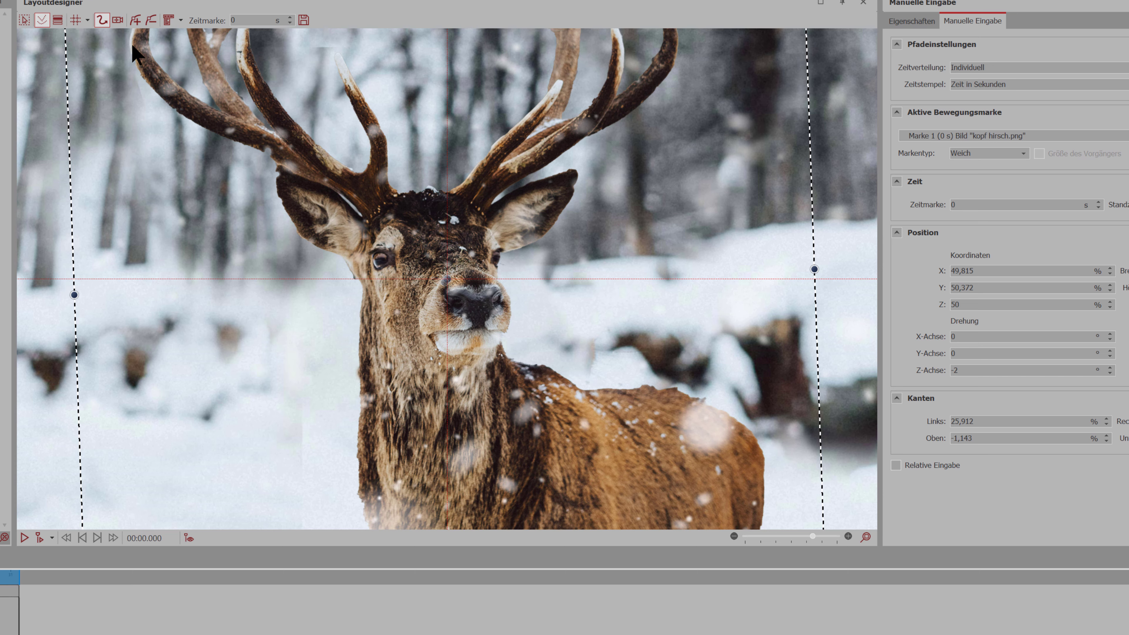
click(139, 24)
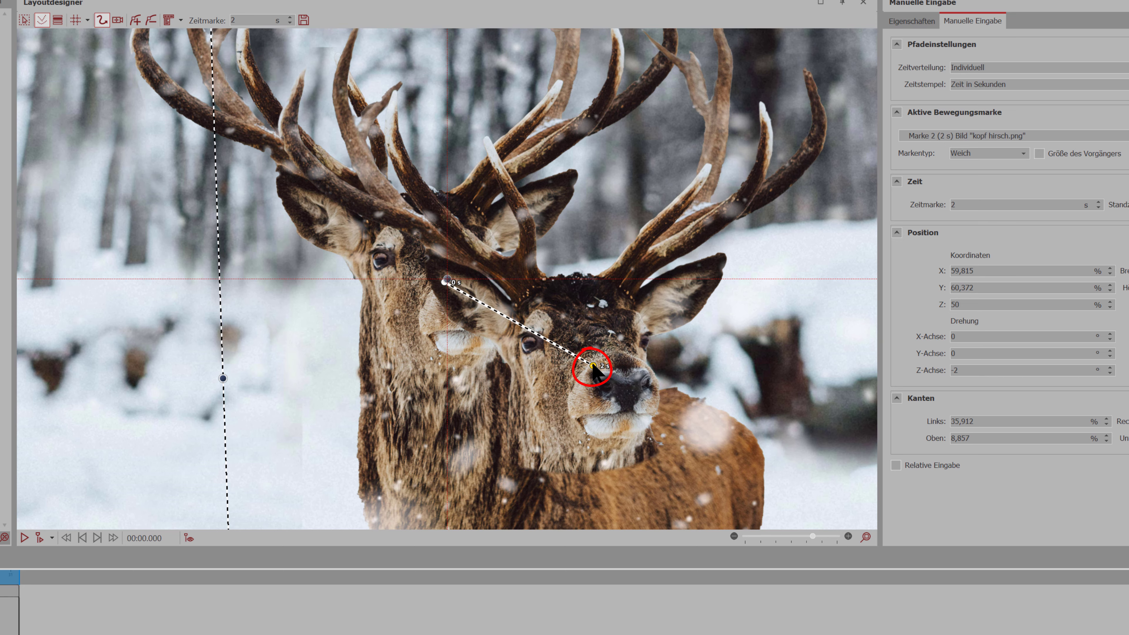
drag(594, 367, 456, 290)
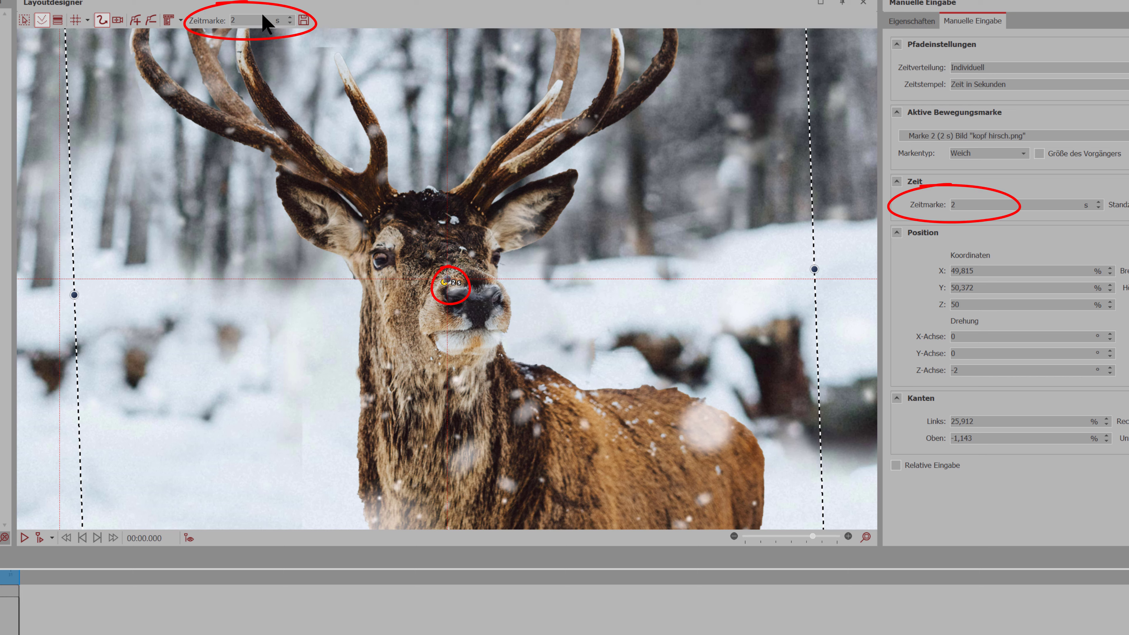
double_click(252, 20)
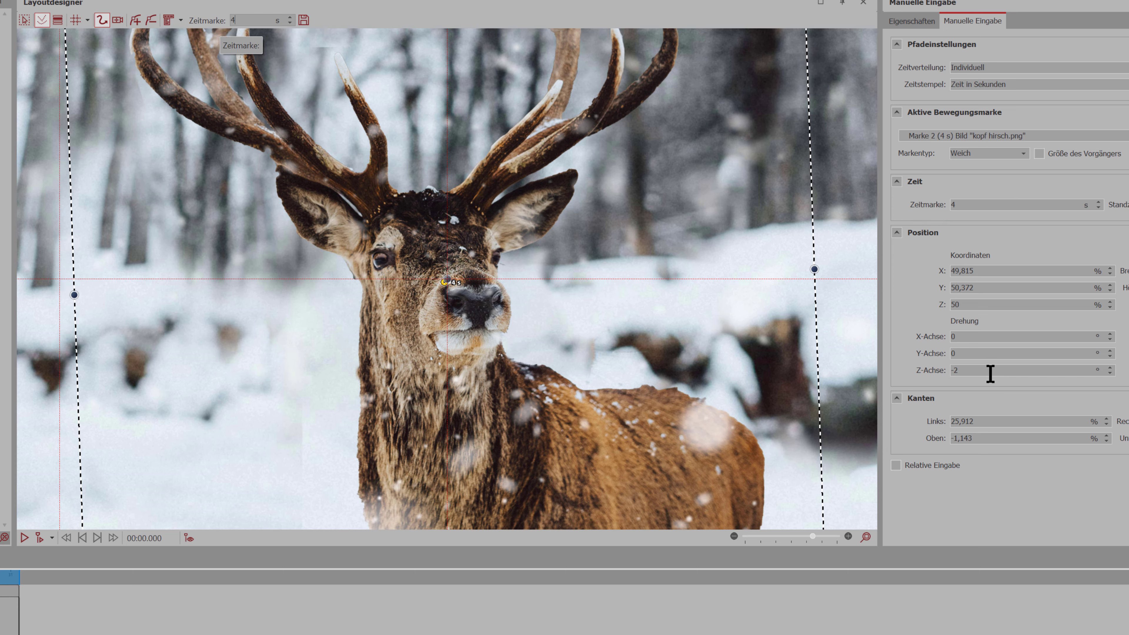
Step: Set the second motion mark's Z-axis rotation to 1°
click(965, 370)
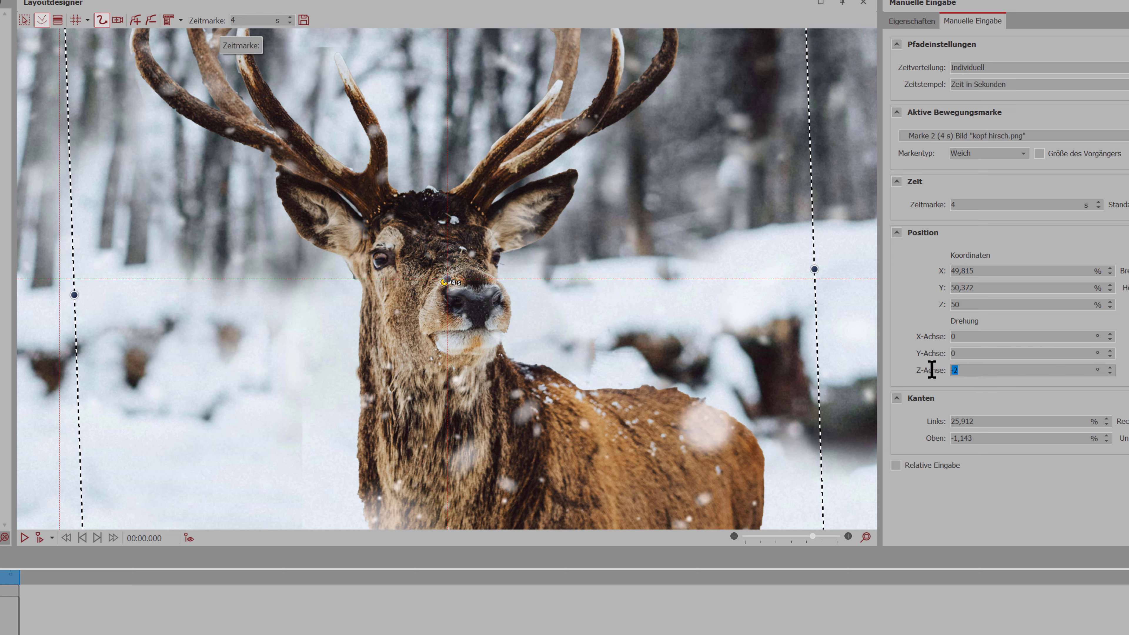
key(ctrl+a)
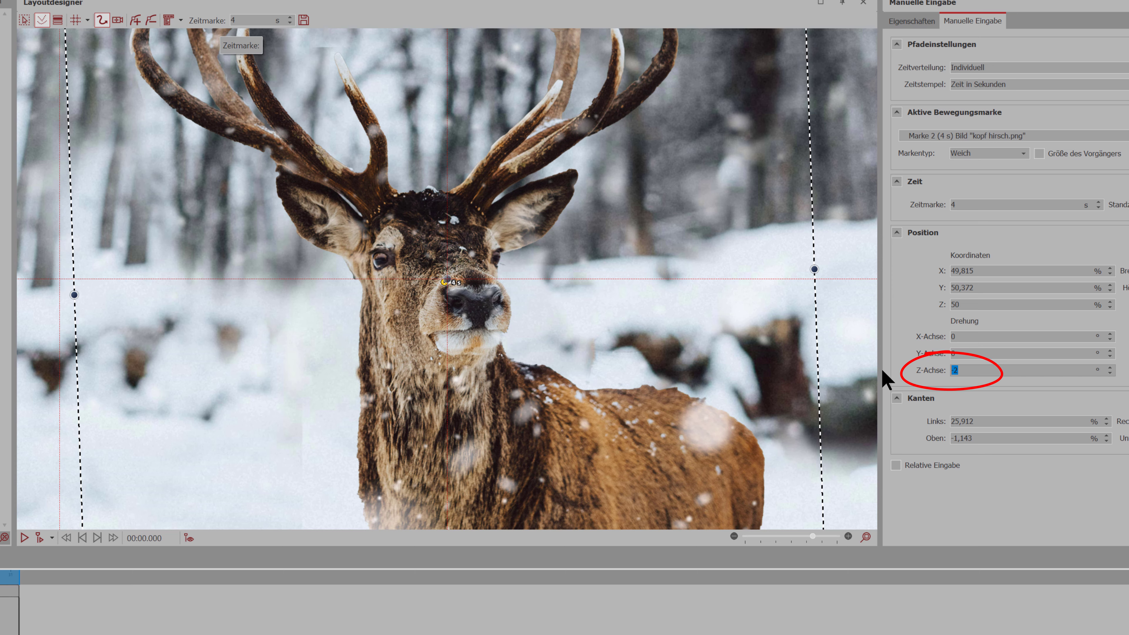
text(1)
key(Return)
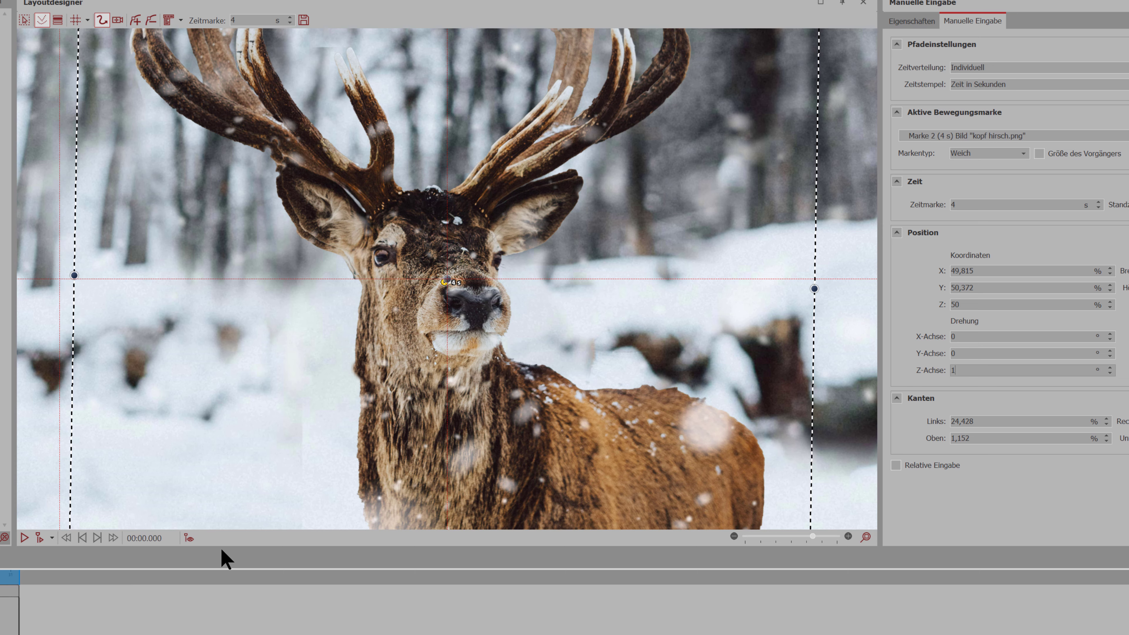
Step: Preview the layout near the chapter's end and shift the head's 4 s motion mark to X 50.174 % to close the neck edge
click(191, 539)
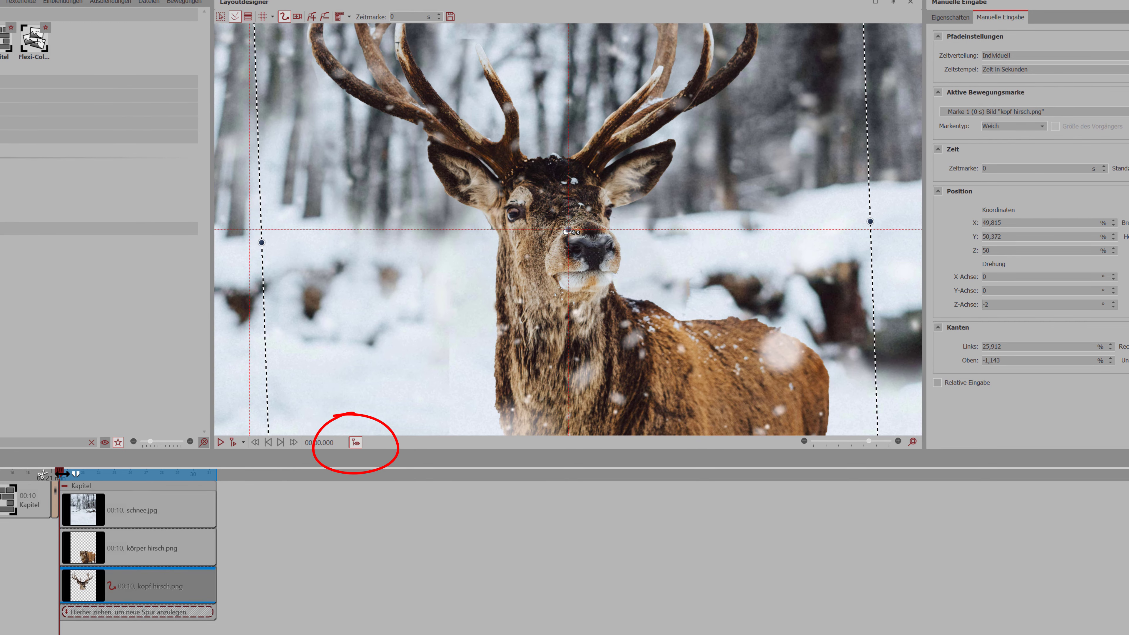
drag(62, 474, 206, 502)
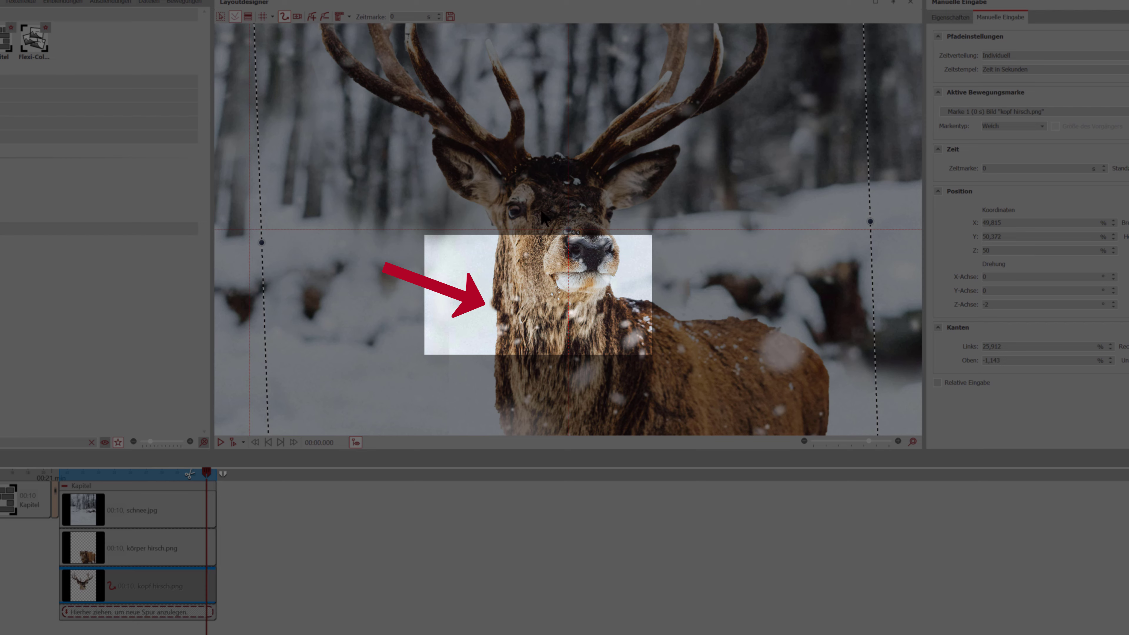
click(567, 234)
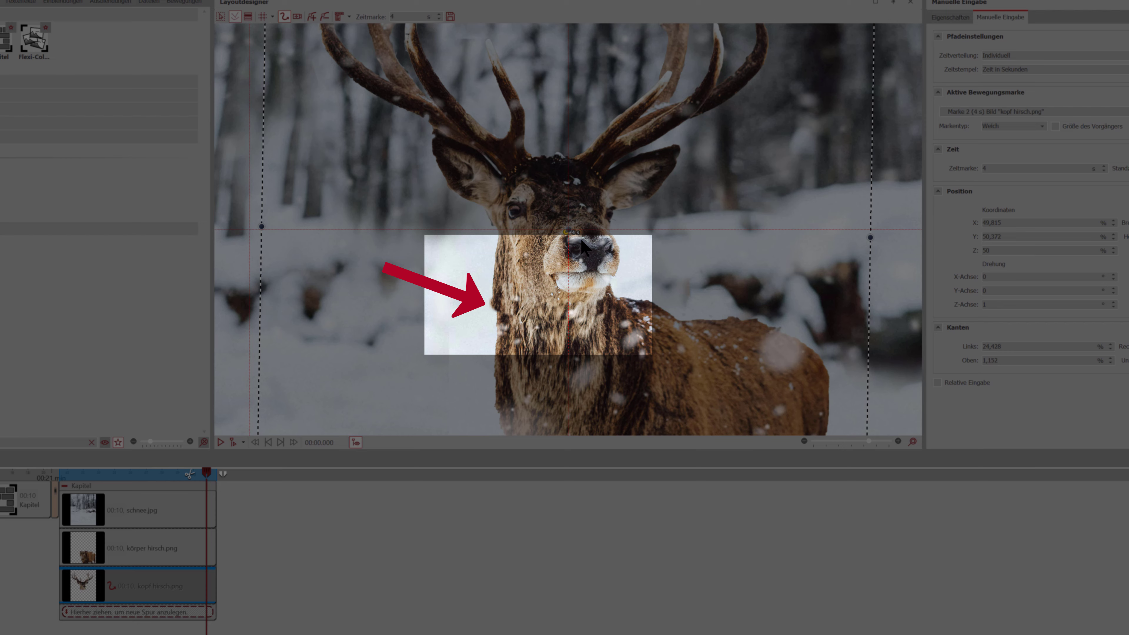
key(Right)
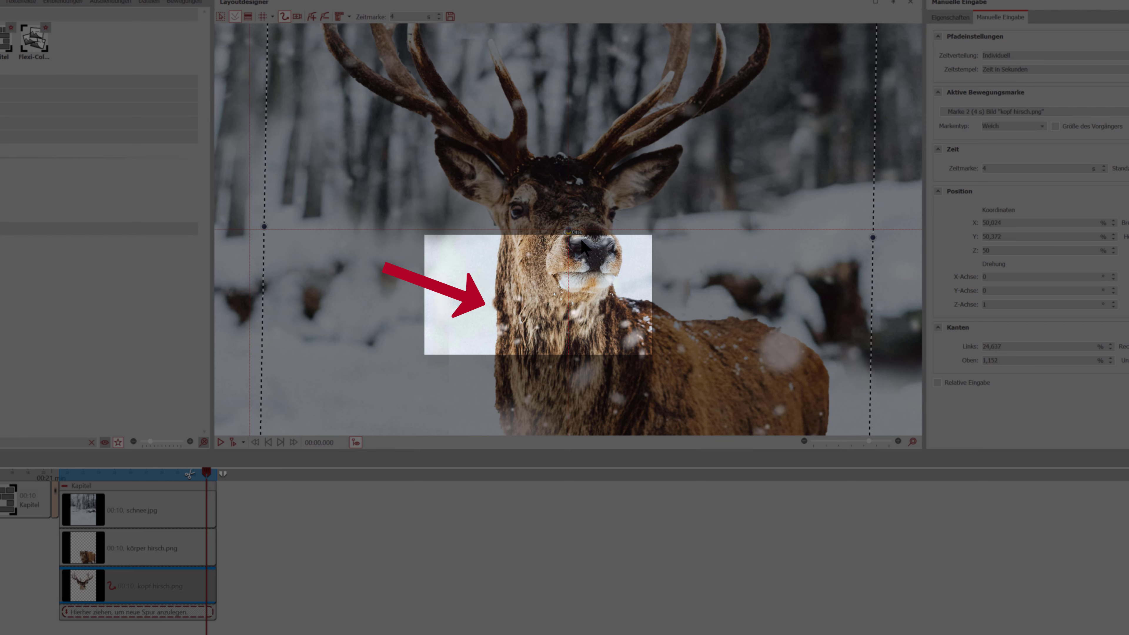
key(Right)
key(Right)
key(Right)
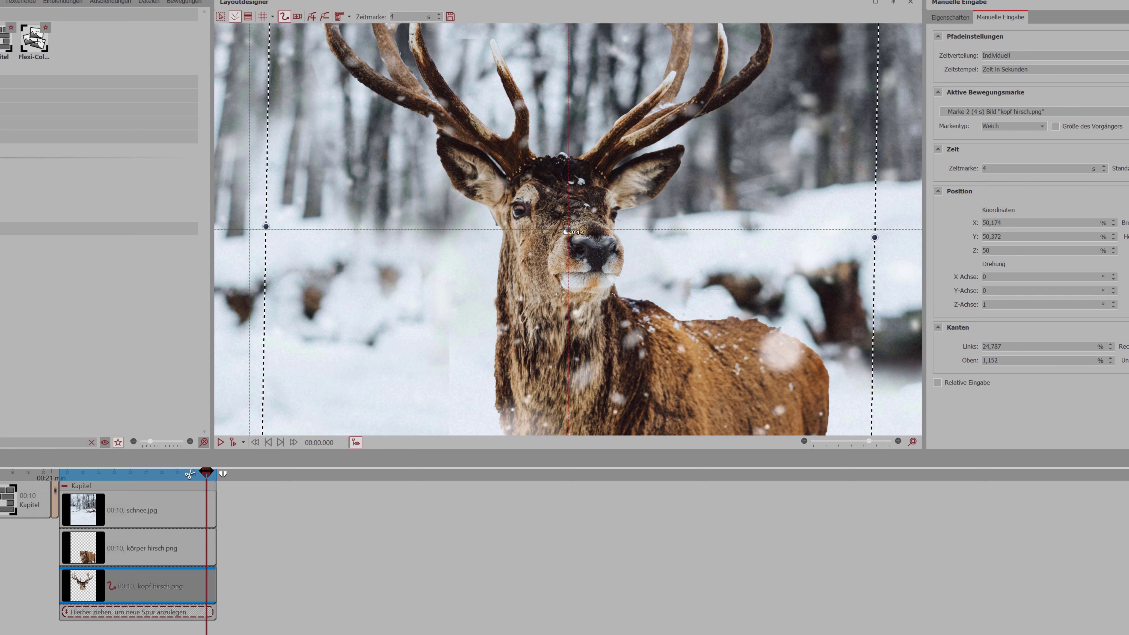
Step: Add a third motion mark to the deer head at about X 50.1 %, Y 50.1 %, with 0° Z-axis rotation
drag(206, 473, 165, 493)
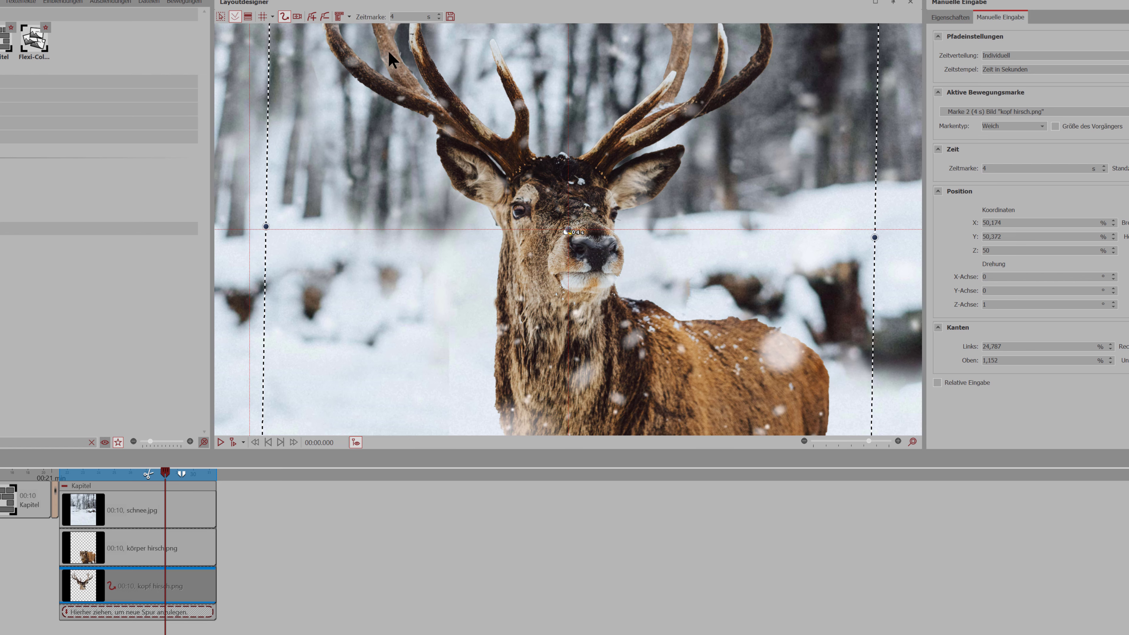
click(312, 18)
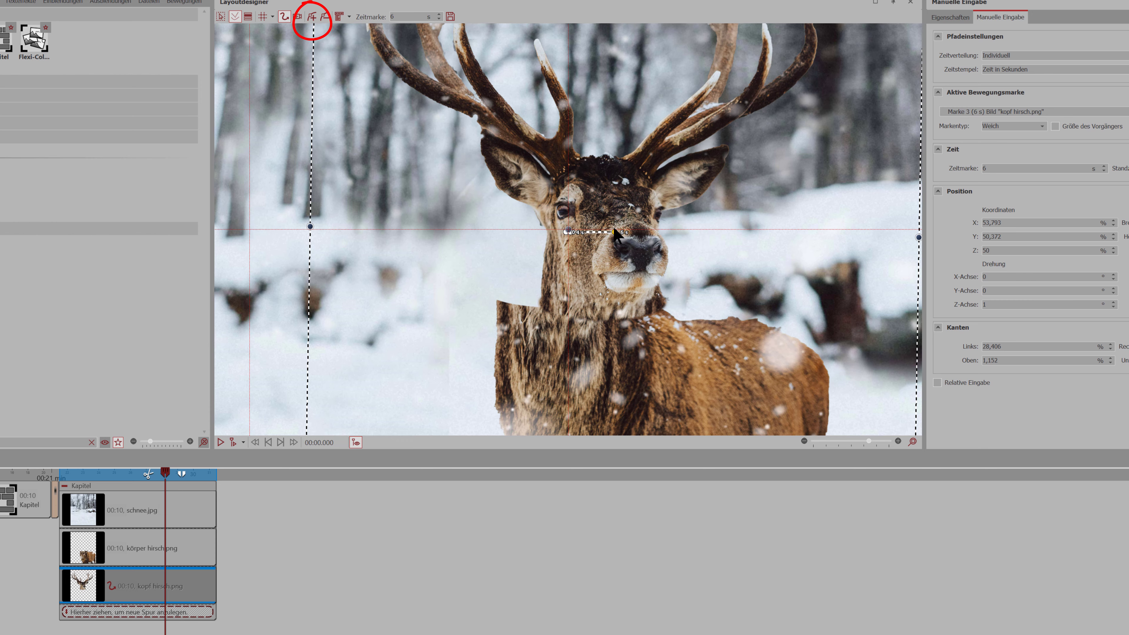
drag(615, 232, 570, 233)
drag(571, 235, 572, 233)
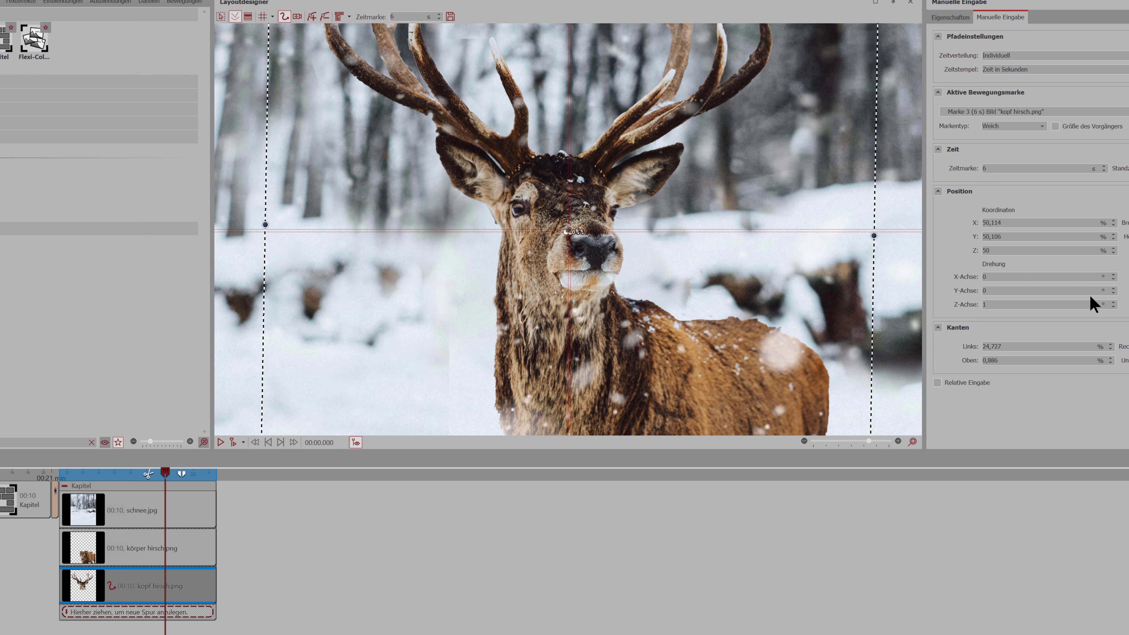
drag(1008, 307, 975, 306)
text(0)
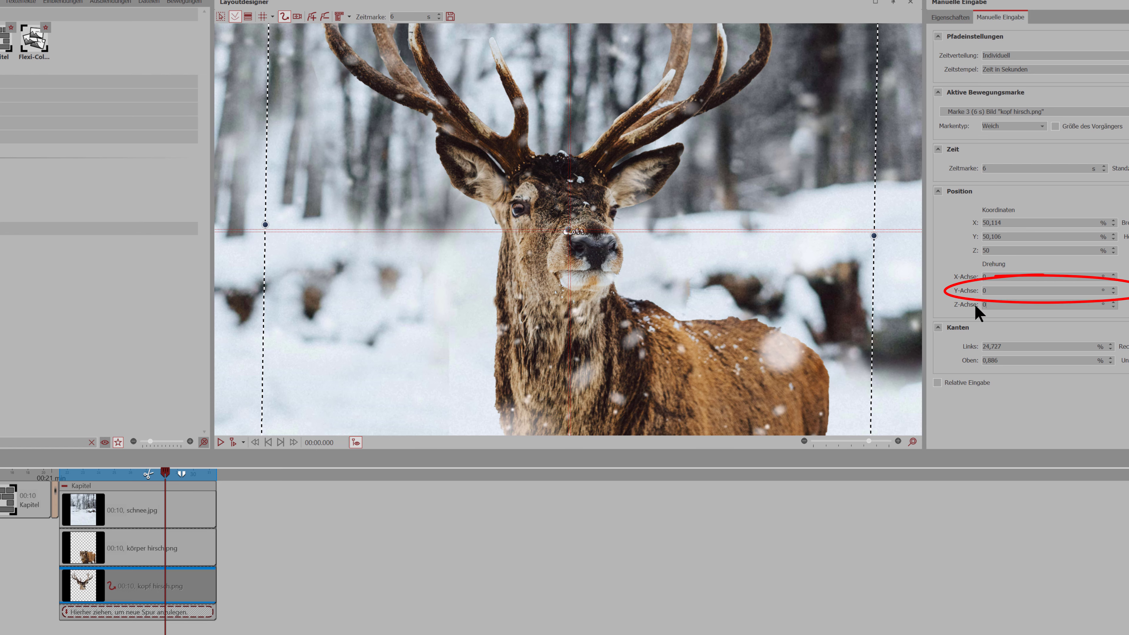
Step: Try out strong Y-axis rotations on the third motion mark, going up to 55° and back down to 20°
click(1115, 288)
click(1115, 288)
click(1115, 288)
click(1115, 288)
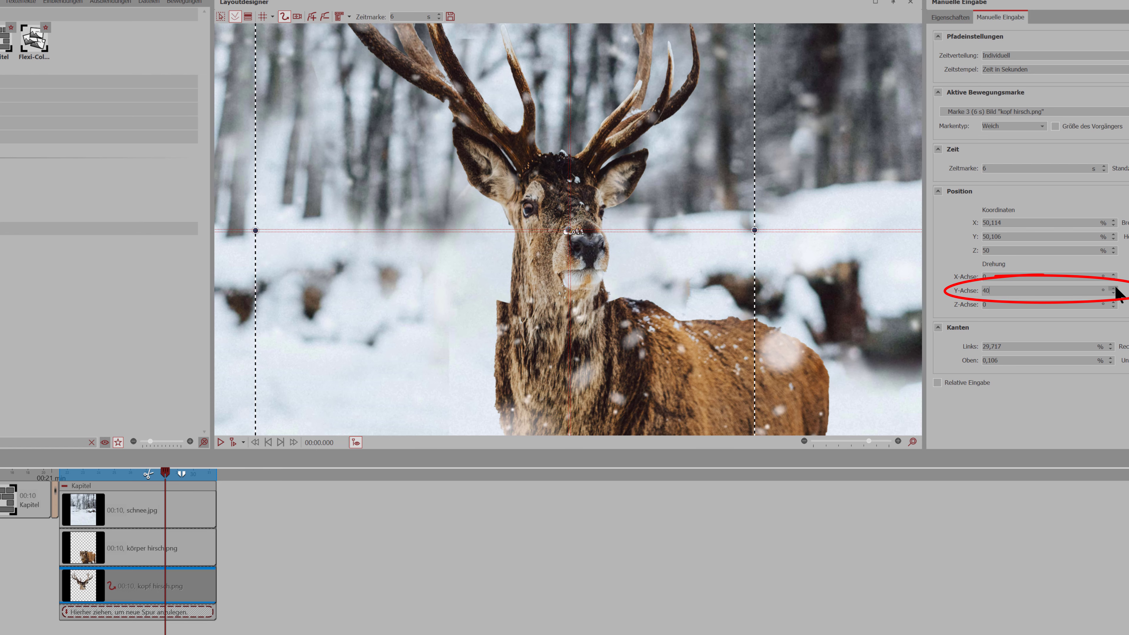
click(1114, 288)
click(1114, 288)
click(1114, 288)
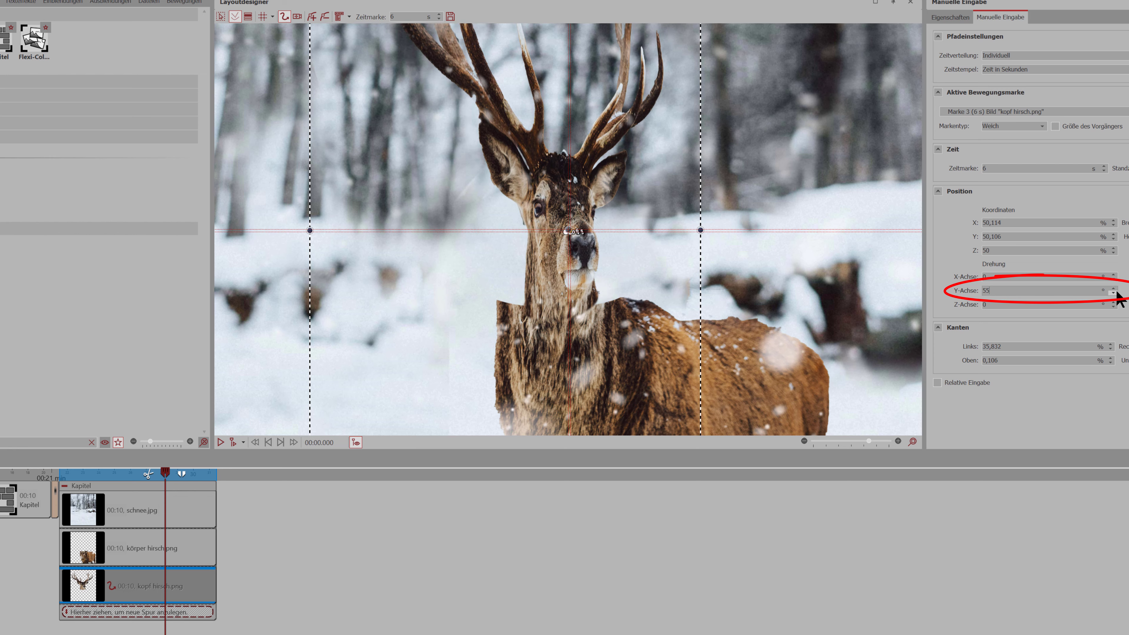
click(1115, 293)
click(1114, 294)
click(1115, 293)
click(1114, 293)
click(1114, 293)
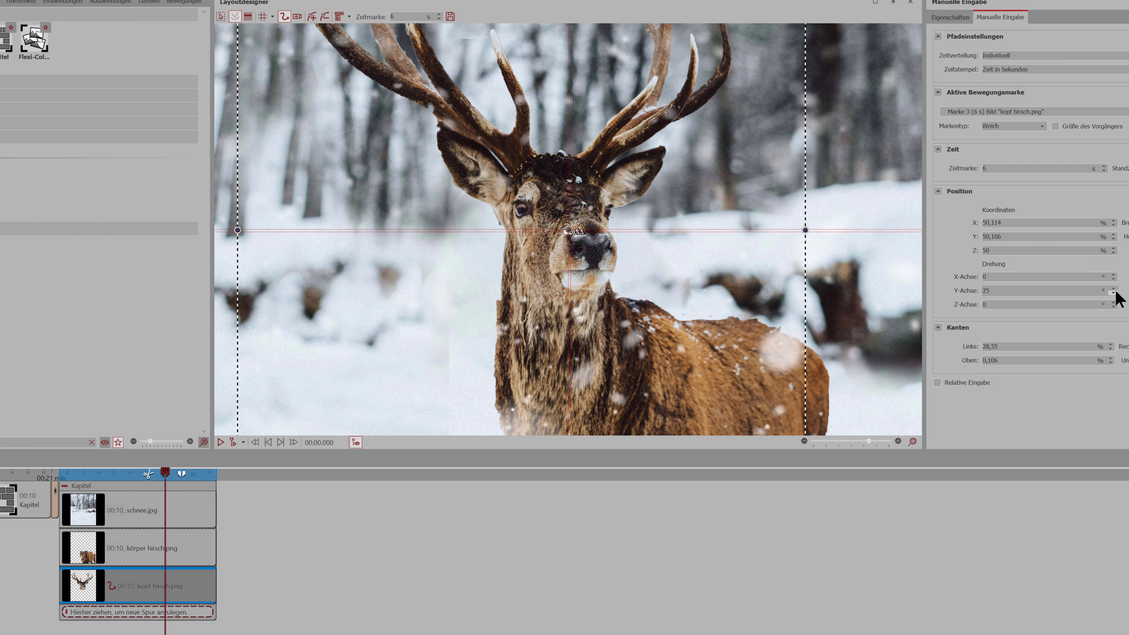
click(1115, 293)
Step: Set the third motion mark's Y-axis rotation to -3° and its time to 8 s
drag(1027, 287, 966, 290)
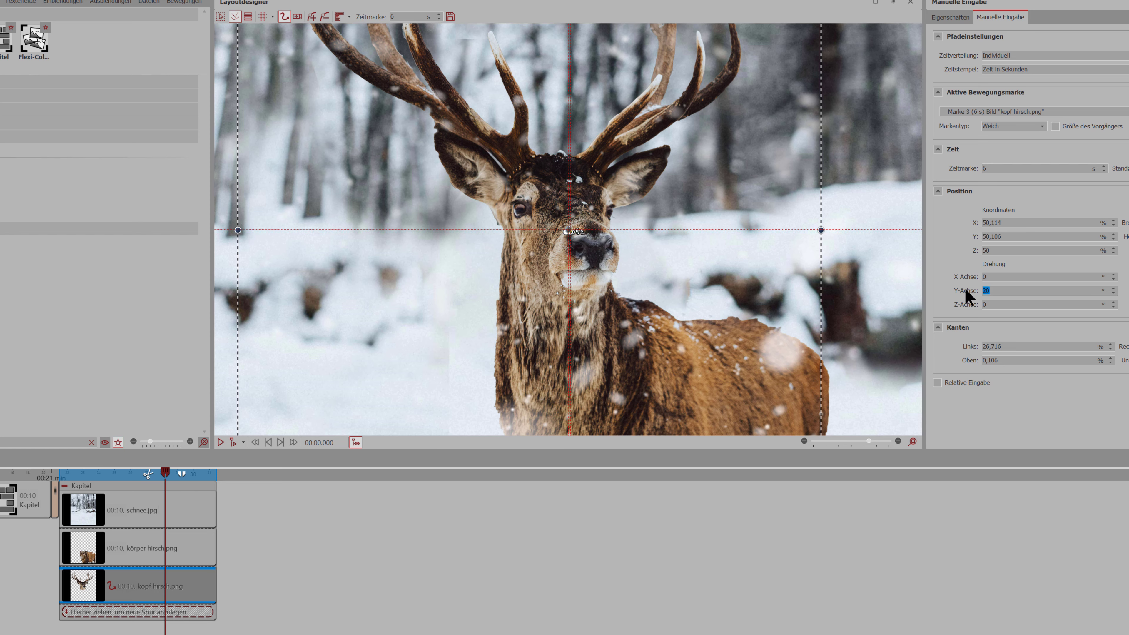
text(2)
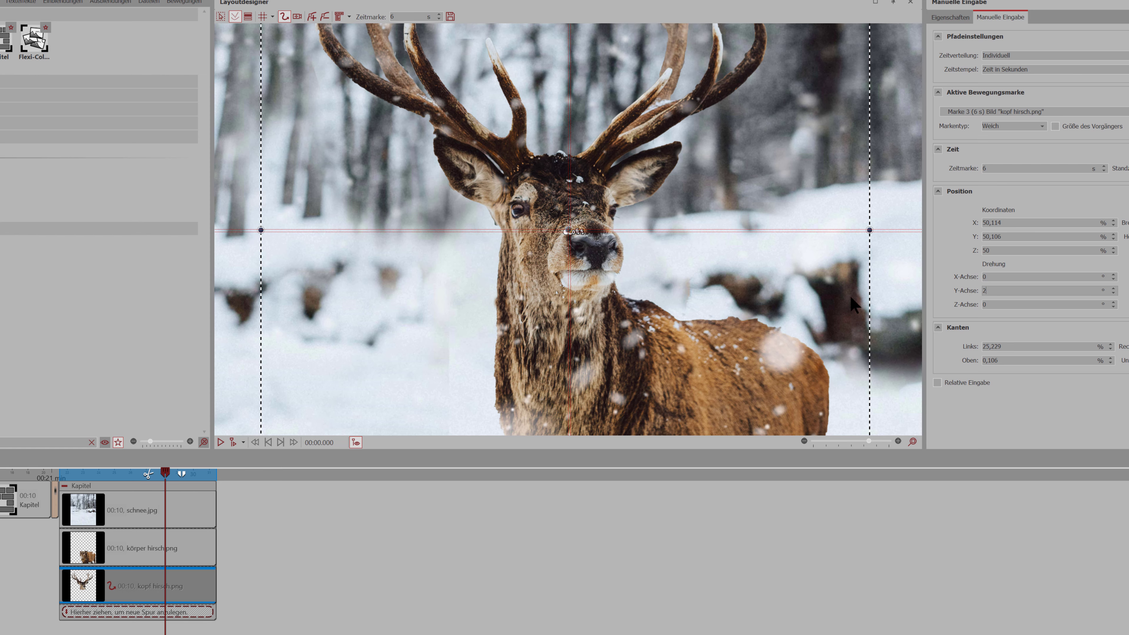
key(BackSpace)
text(-3)
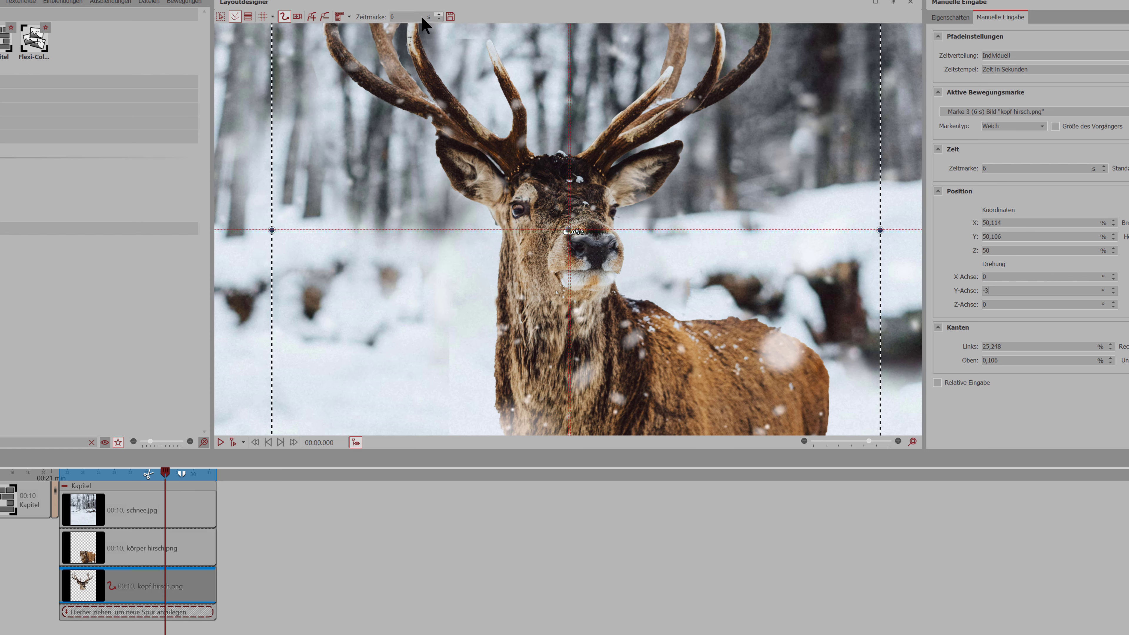
drag(408, 18, 382, 17)
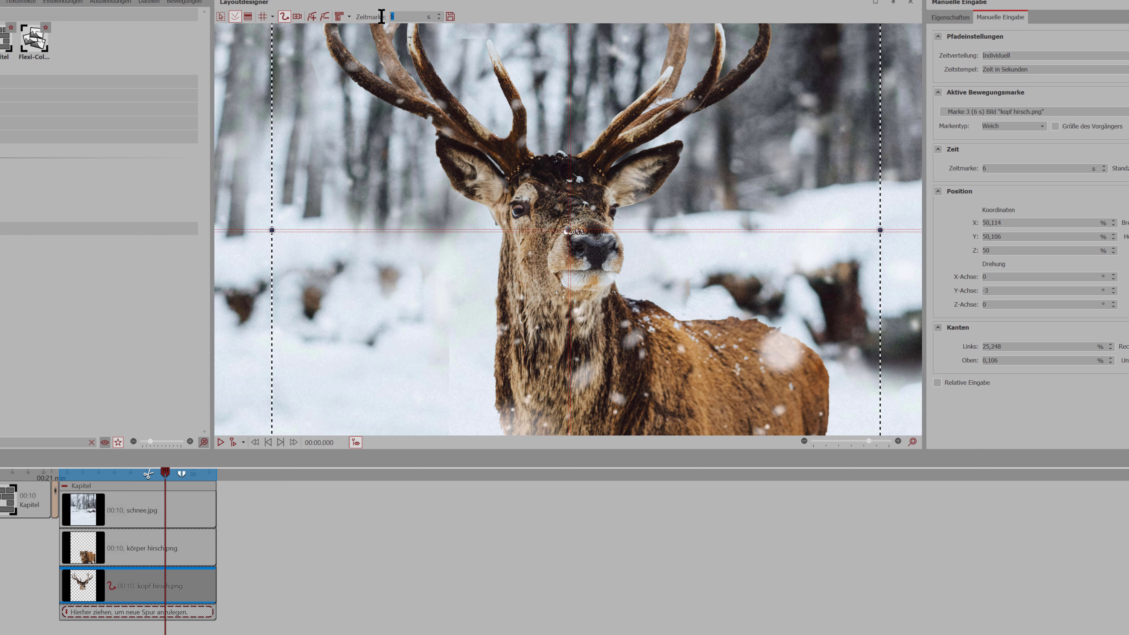
text(8)
key(Return)
Step: Play the deer head animation from the start of the chapter and stop the playback
drag(165, 471, 60, 469)
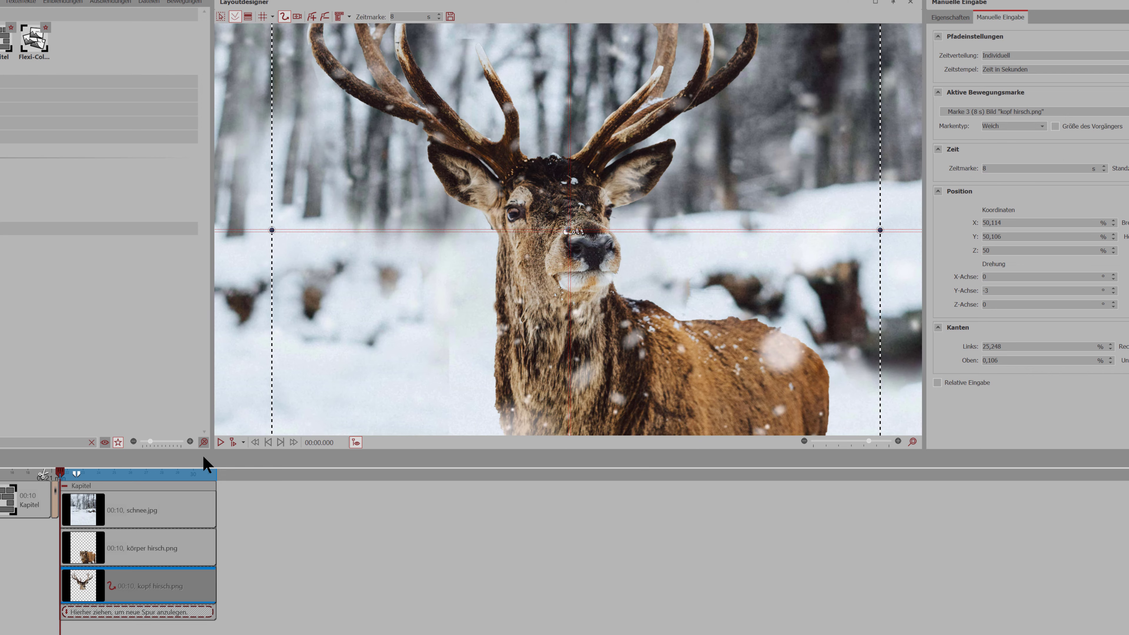
click(233, 443)
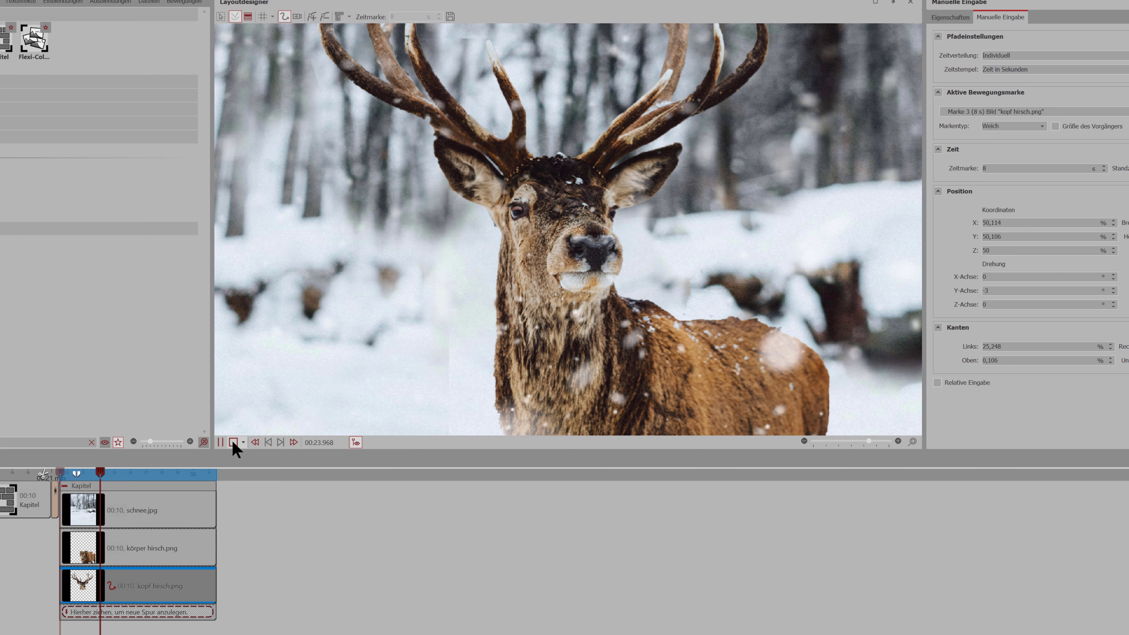
click(233, 443)
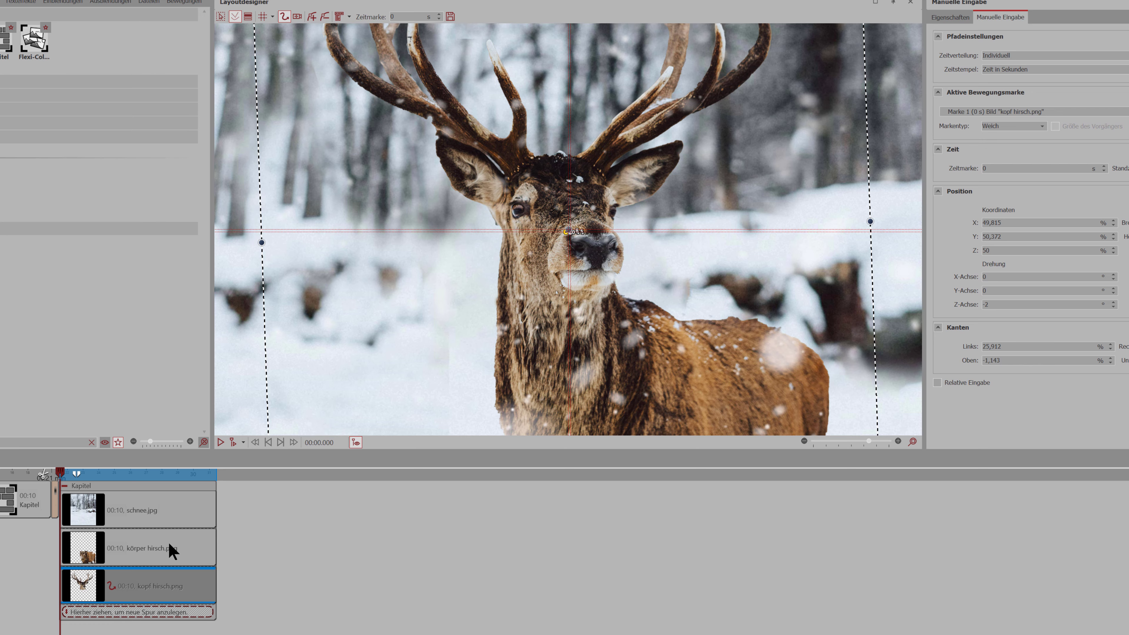
Step: Group the deer body and deer head images, körper hirsch.png and kopf hirsch.png, into a Flexi-Collage
click(912, 442)
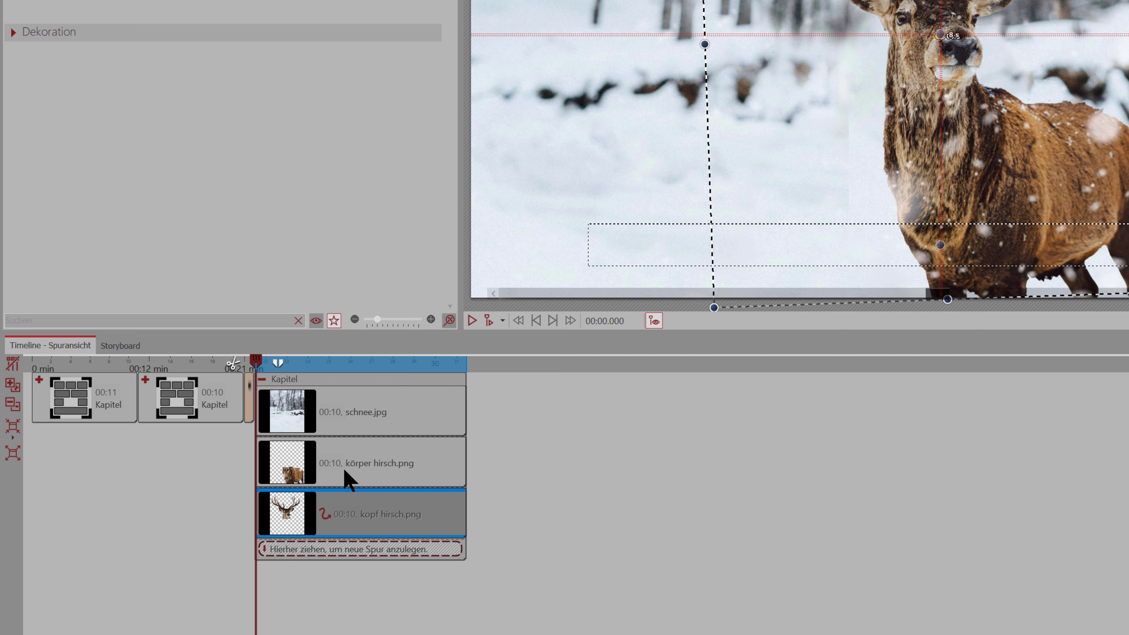
ctrl+click(382, 457)
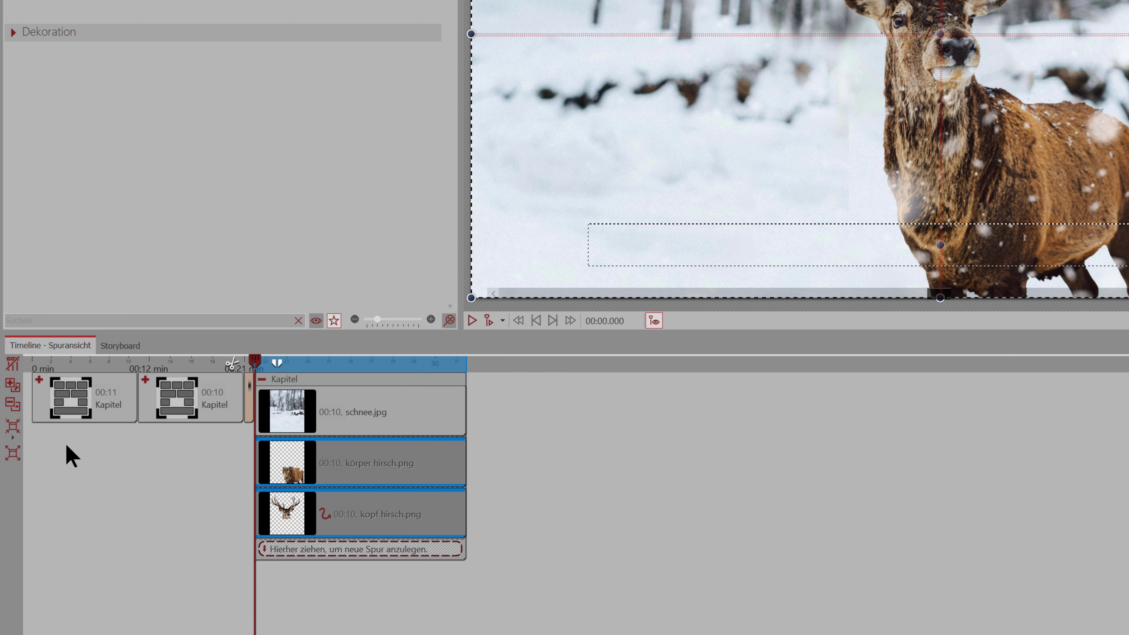
click(15, 434)
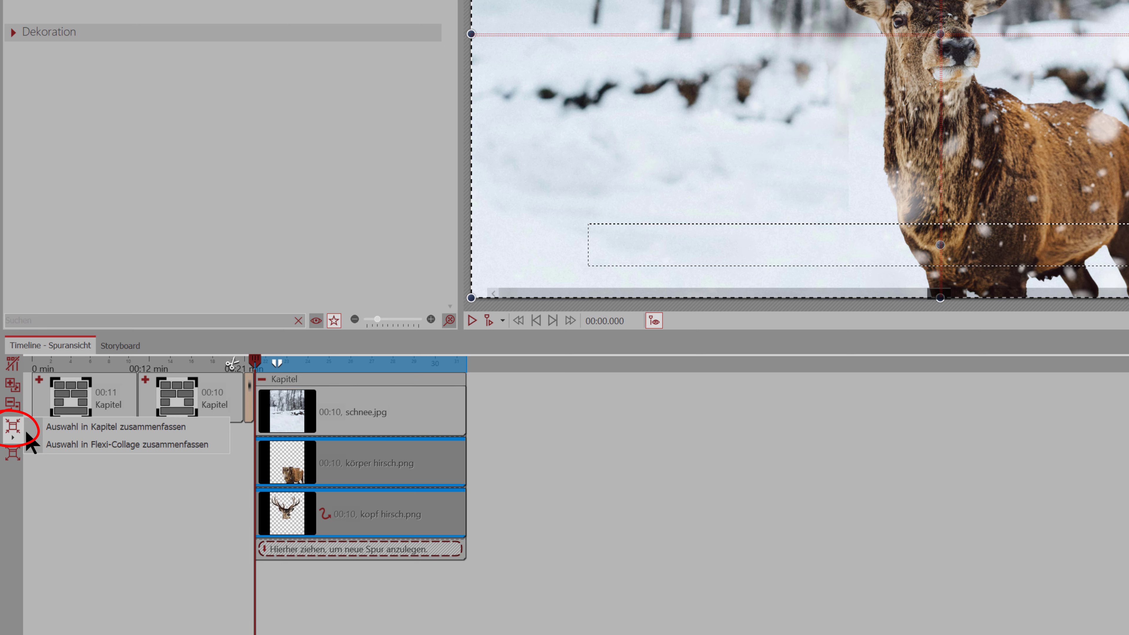
click(111, 444)
drag(511, 487, 353, 511)
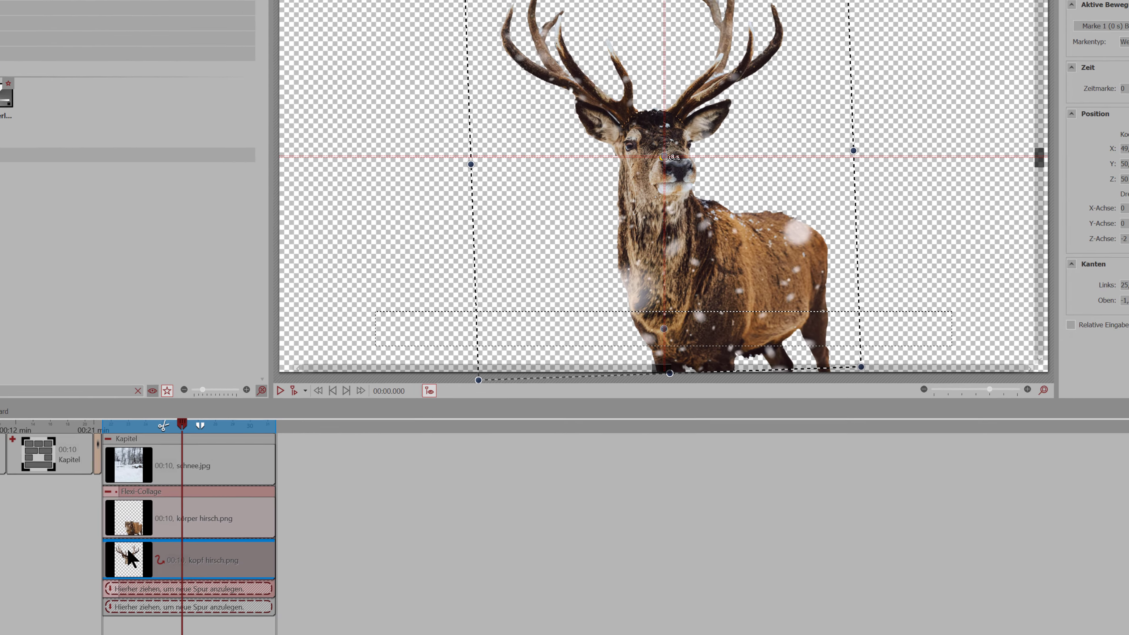
Step: Enlarge the deer Flexi-Collage beyond the picture frame to about 117.9 % width and 122.6 % height
double_click(346, 444)
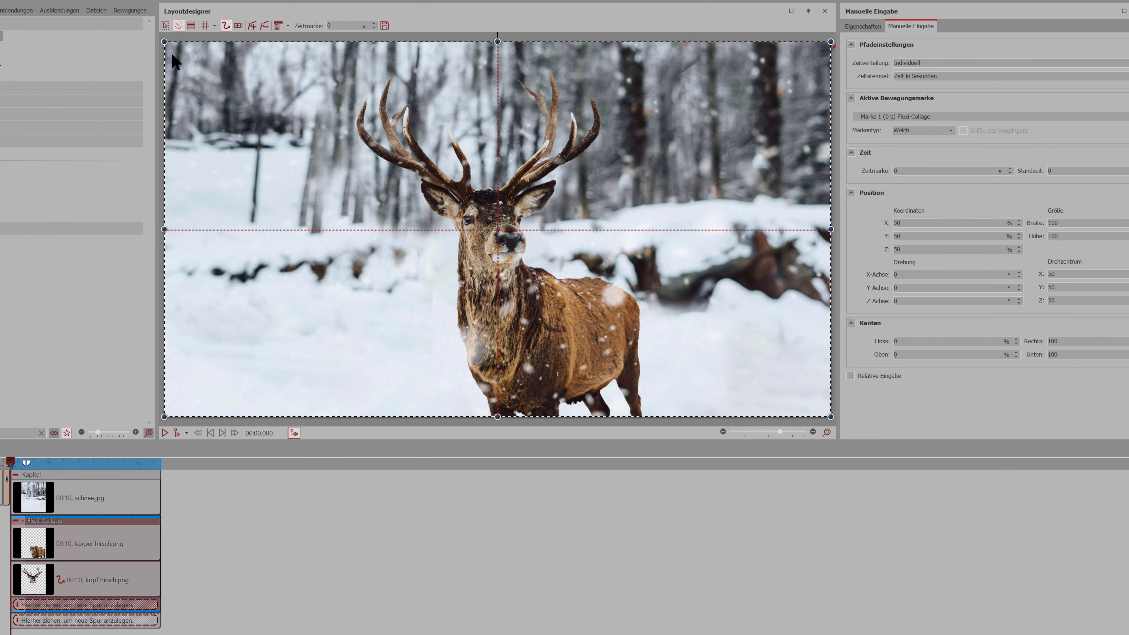
drag(165, 42, 85, 2)
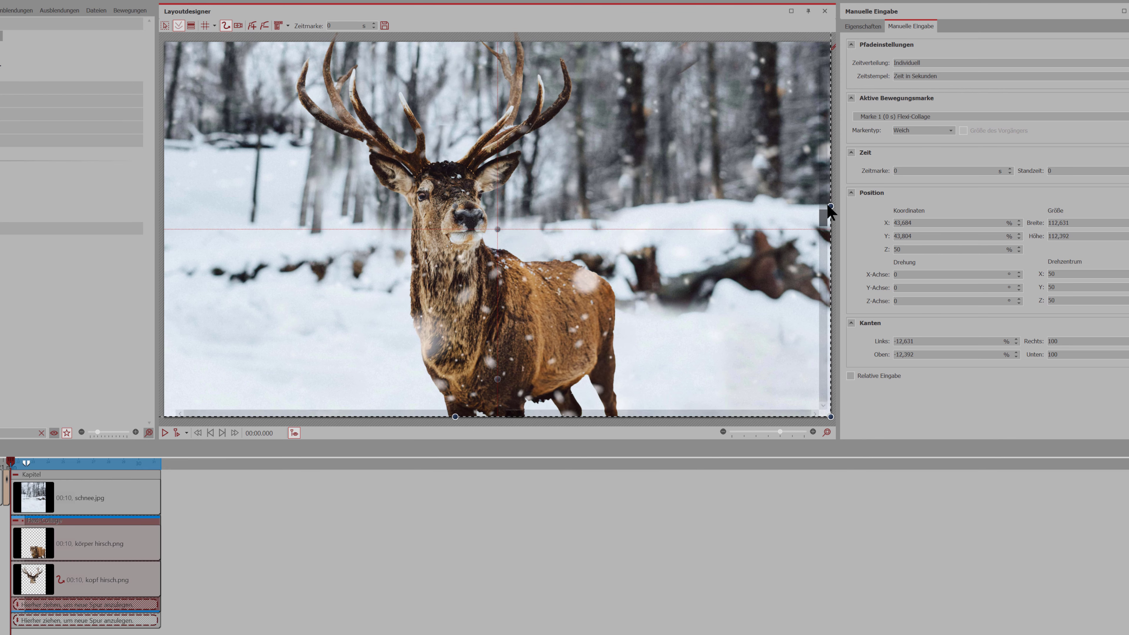
drag(829, 206, 475, 351)
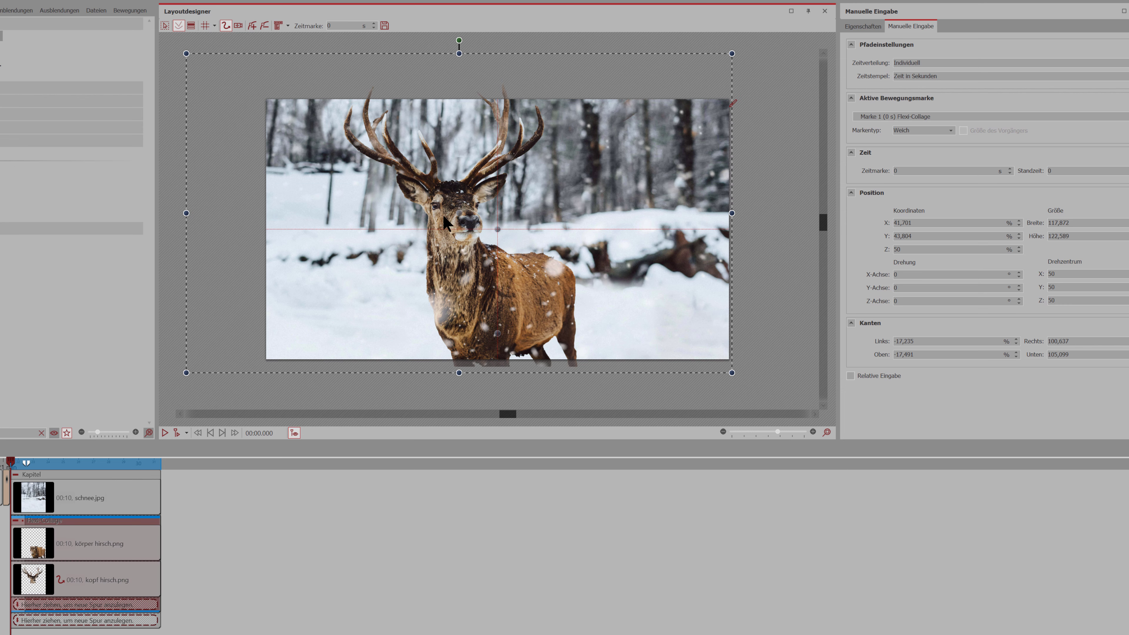
Step: Add a second motion mark to the Flexi-Collage at about X 43.8 %, rotated 5° on the X-axis and -5° on the Y-axis
click(252, 24)
drag(460, 214, 469, 213)
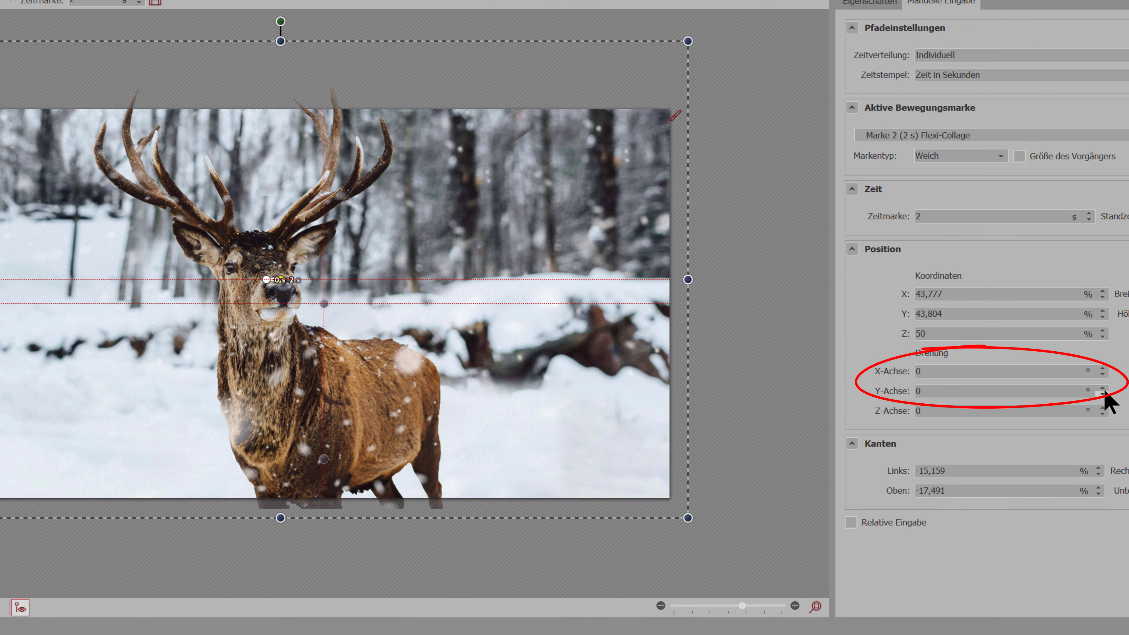
click(1103, 368)
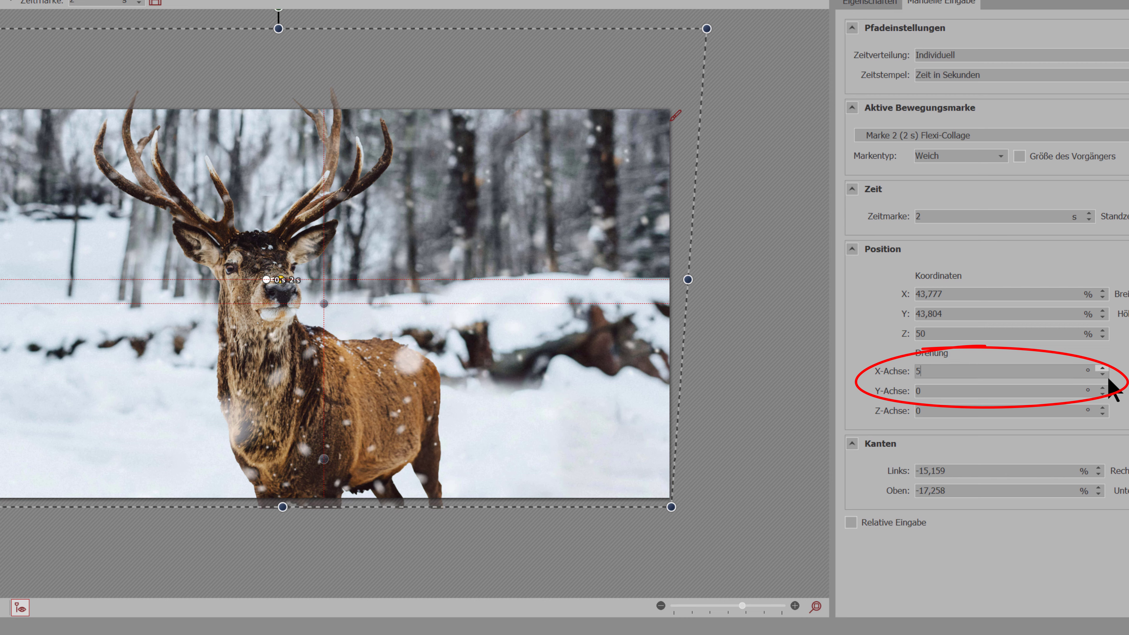
click(1103, 394)
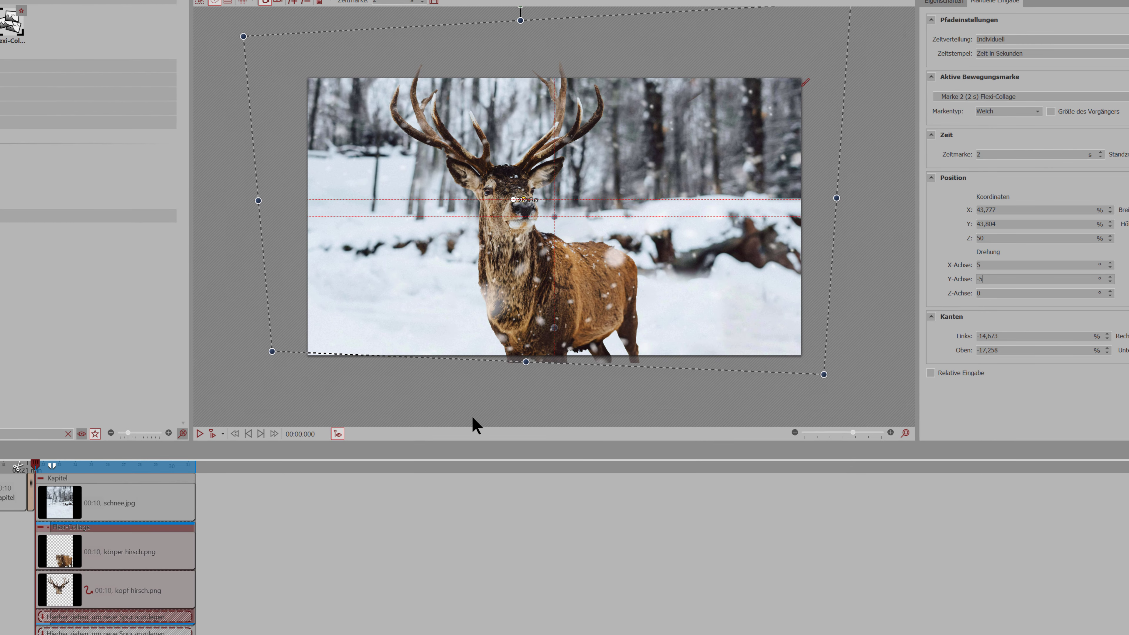
Step: Set the Flexi-Collage's first motion mark to 7 s and its second motion mark to 10 s
mouse_move(40, 464)
mouse_down()
mouse_move(196, 477)
mouse_move(36, 481)
mouse_up()
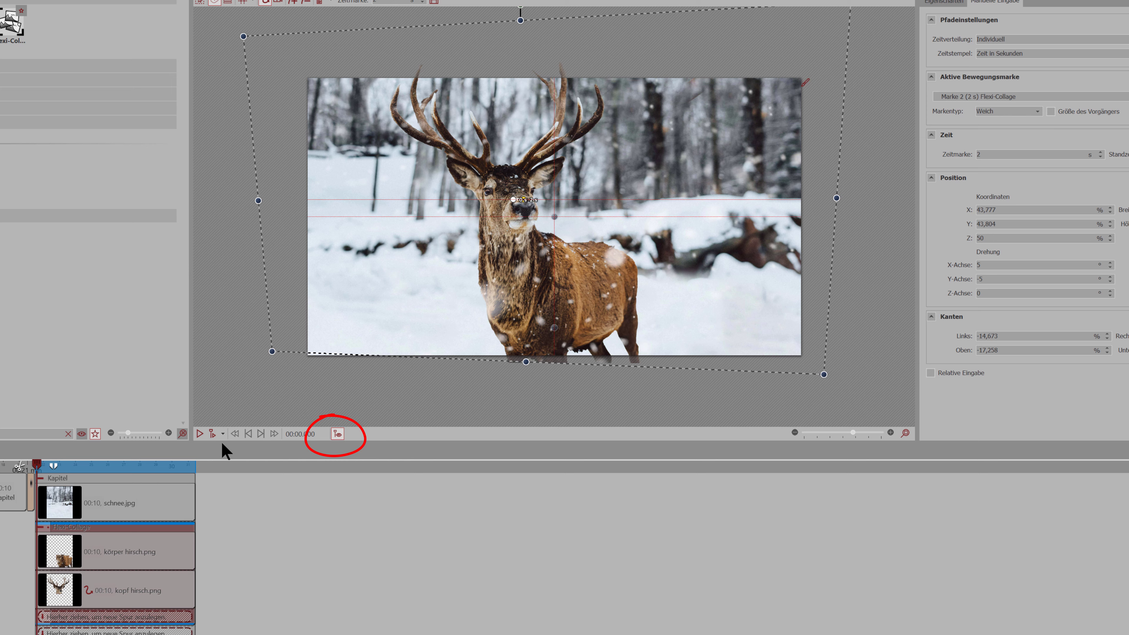
click(514, 200)
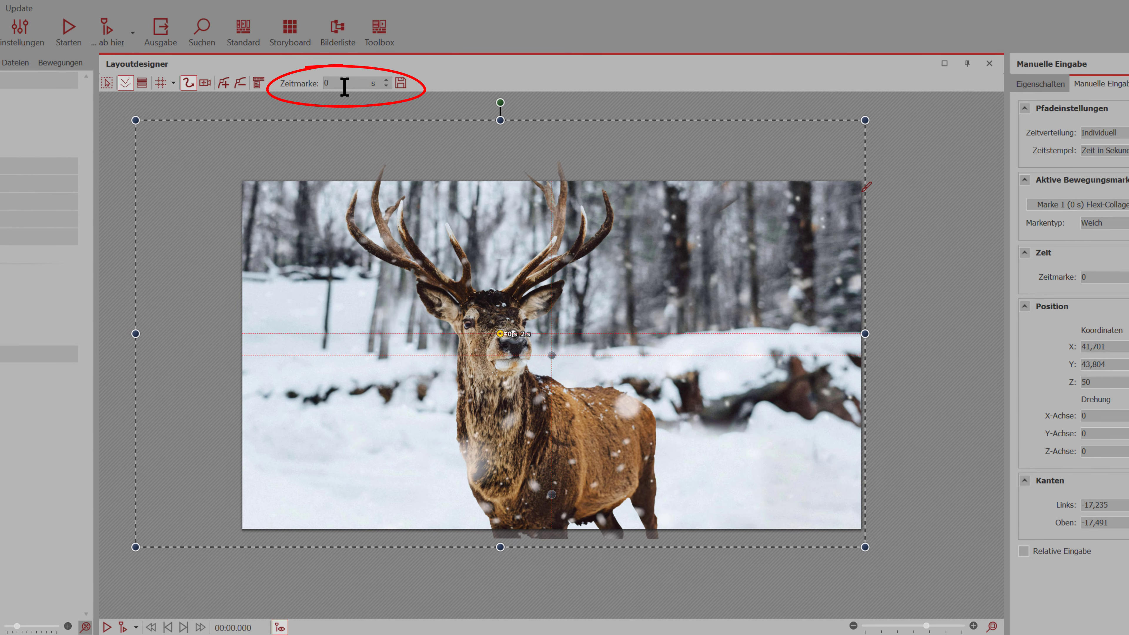
double_click(352, 62)
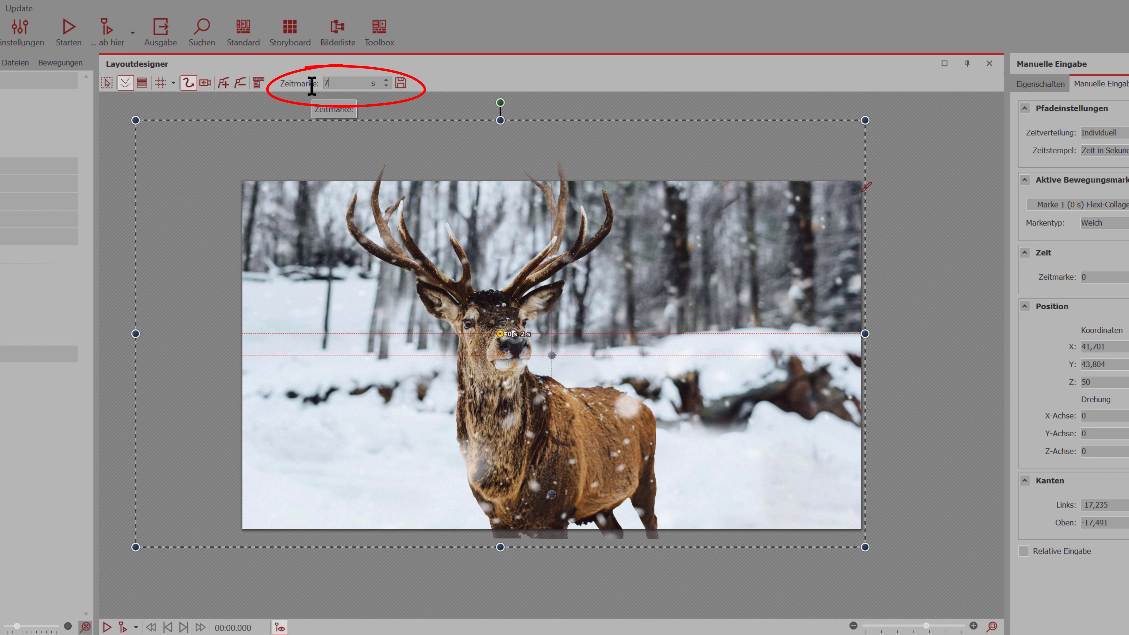
click(513, 334)
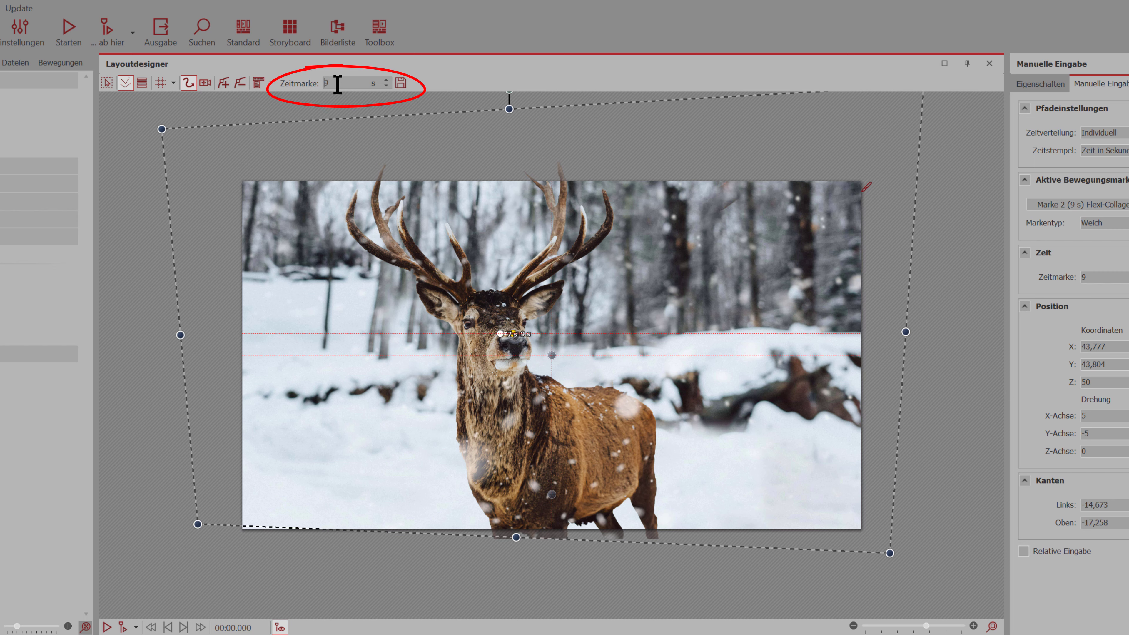
drag(337, 84, 298, 80)
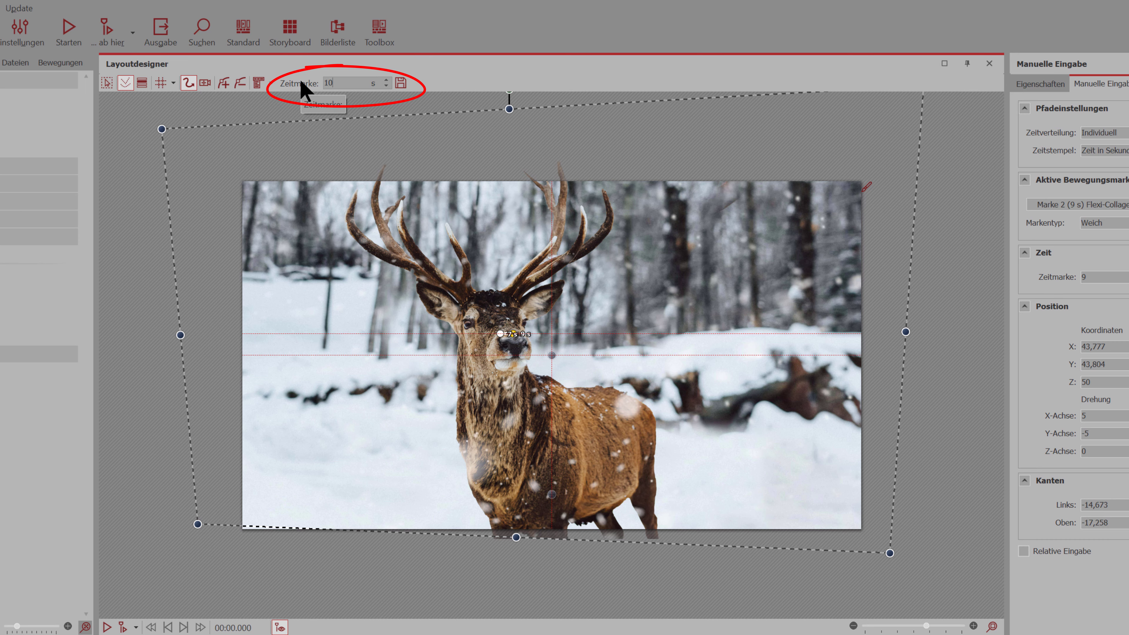
text(10)
Step: Preview the chapter and set the second motion mark's rotation to 2° on the X-axis and -2° on the Y-axis
click(121, 625)
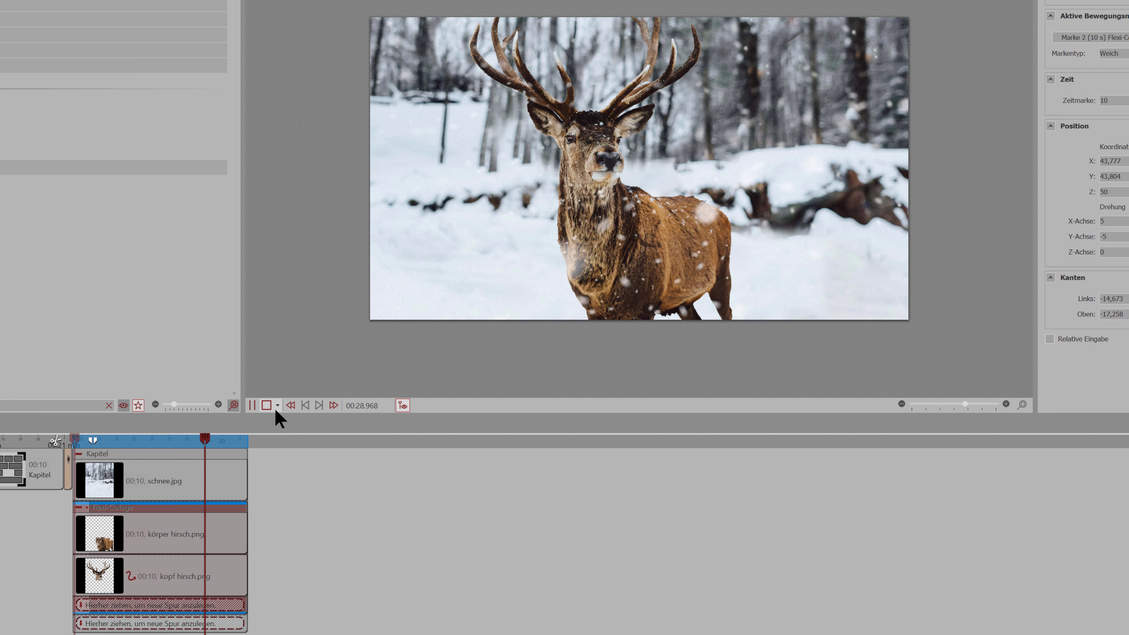
click(272, 409)
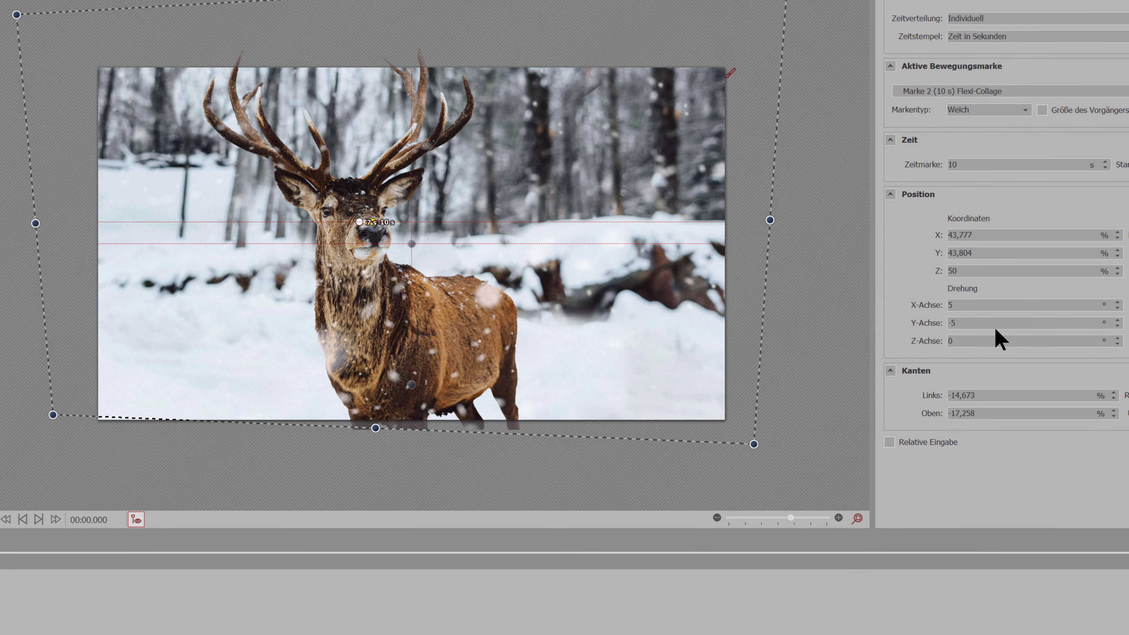
double_click(969, 306)
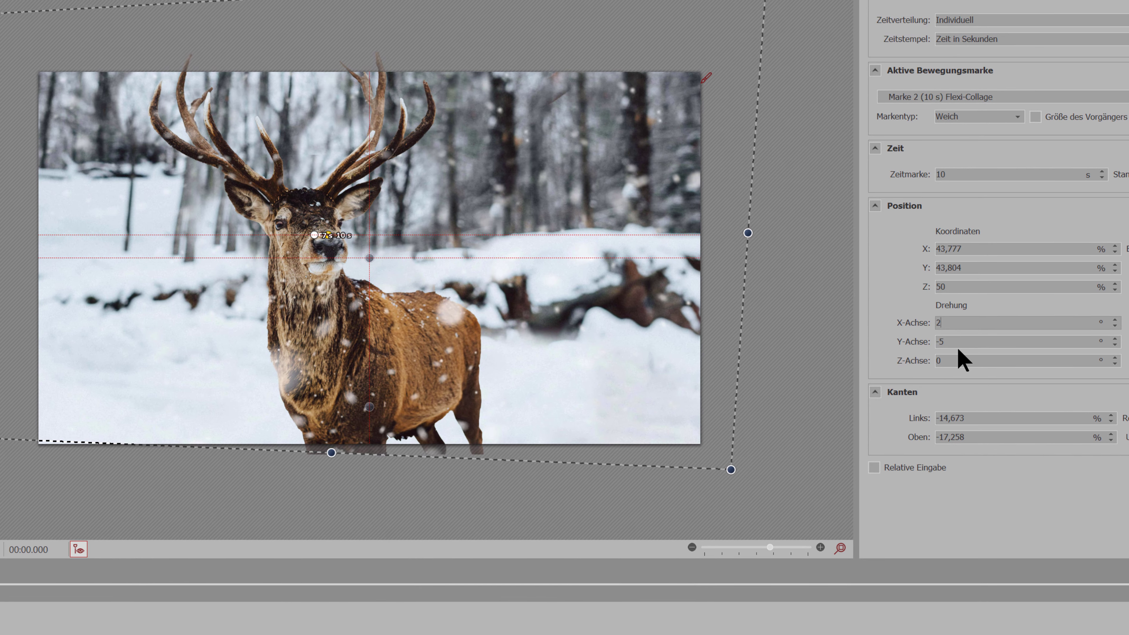
double_click(966, 323)
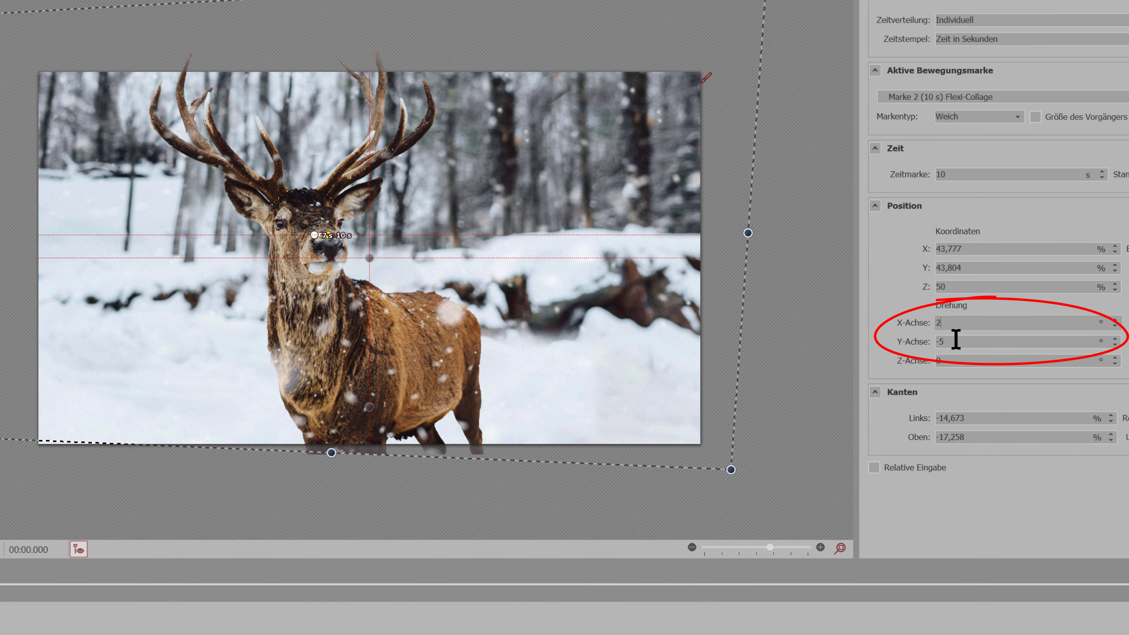
text(2)
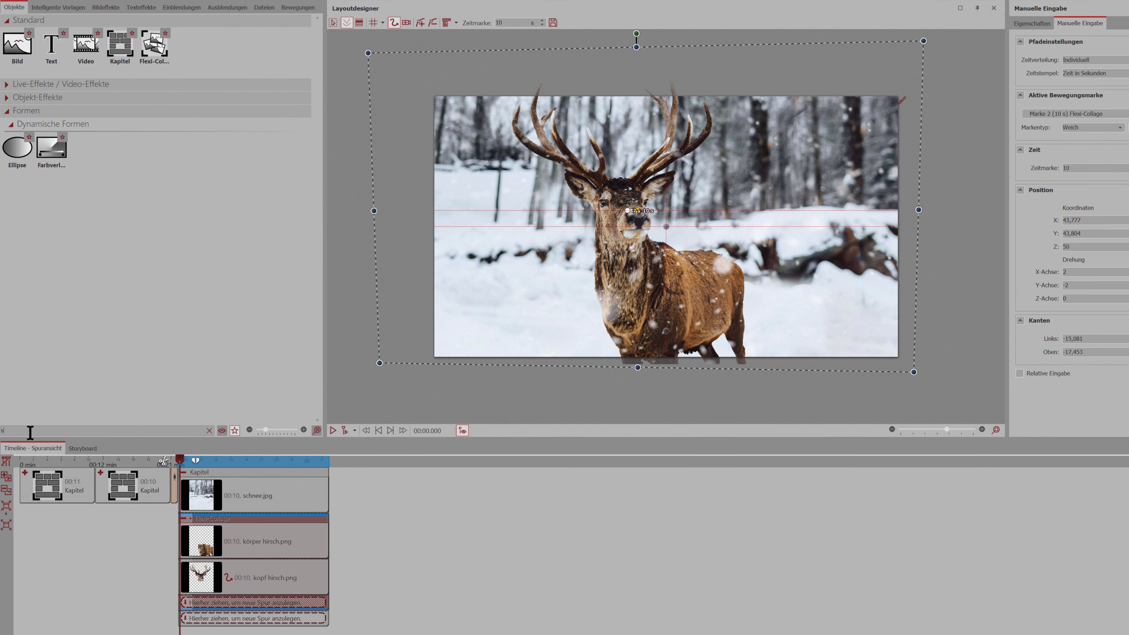
Step: Search the objects for "schnee" and add the Schnee nature effect as a new track below the Flexi-Collage in the deer chapter
click(33, 431)
text(schnee)
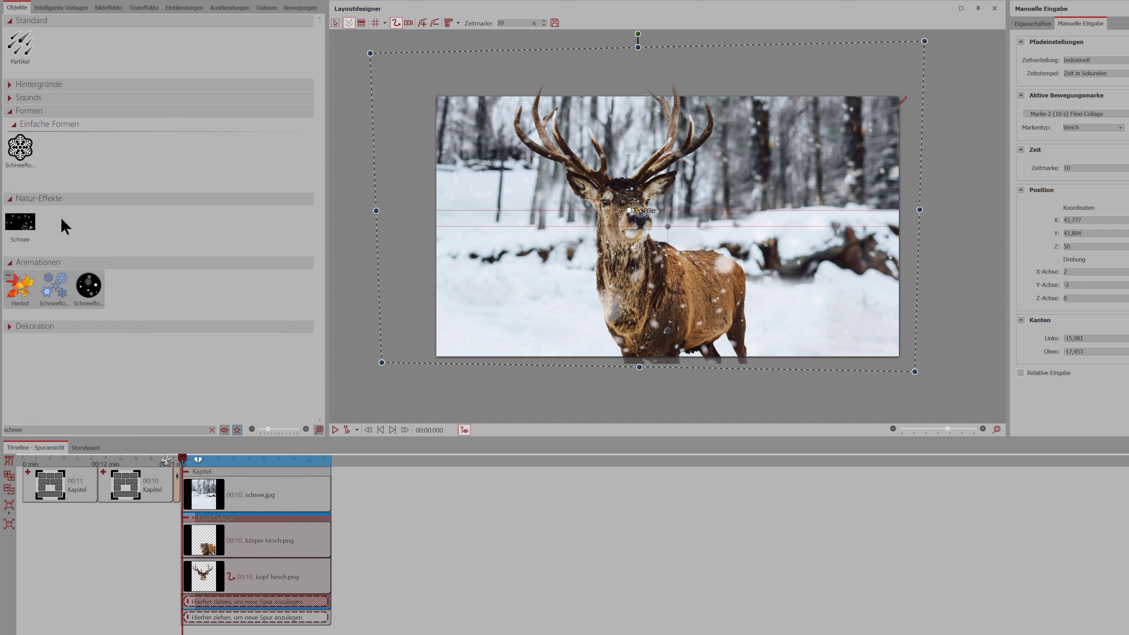
mouse_move(31, 229)
mouse_down()
mouse_move(151, 277)
mouse_move(252, 530)
mouse_move(199, 618)
mouse_move(205, 628)
mouse_up()
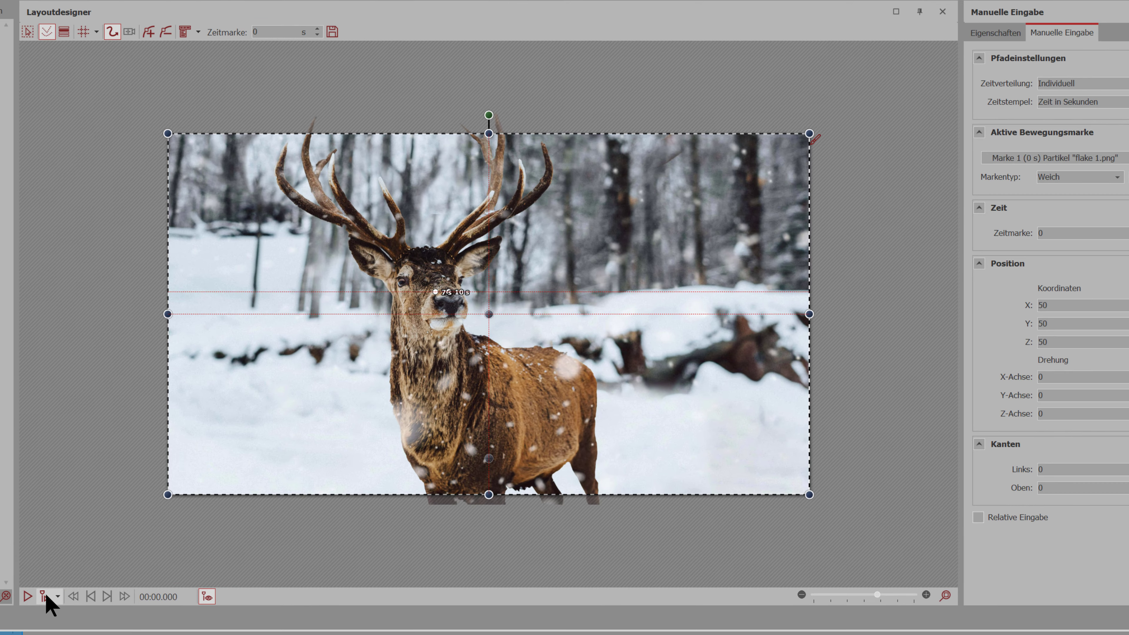
Step: Play back the deer chapter with its snow effect, and expand and play the preceding chapter with the portrait
click(336, 430)
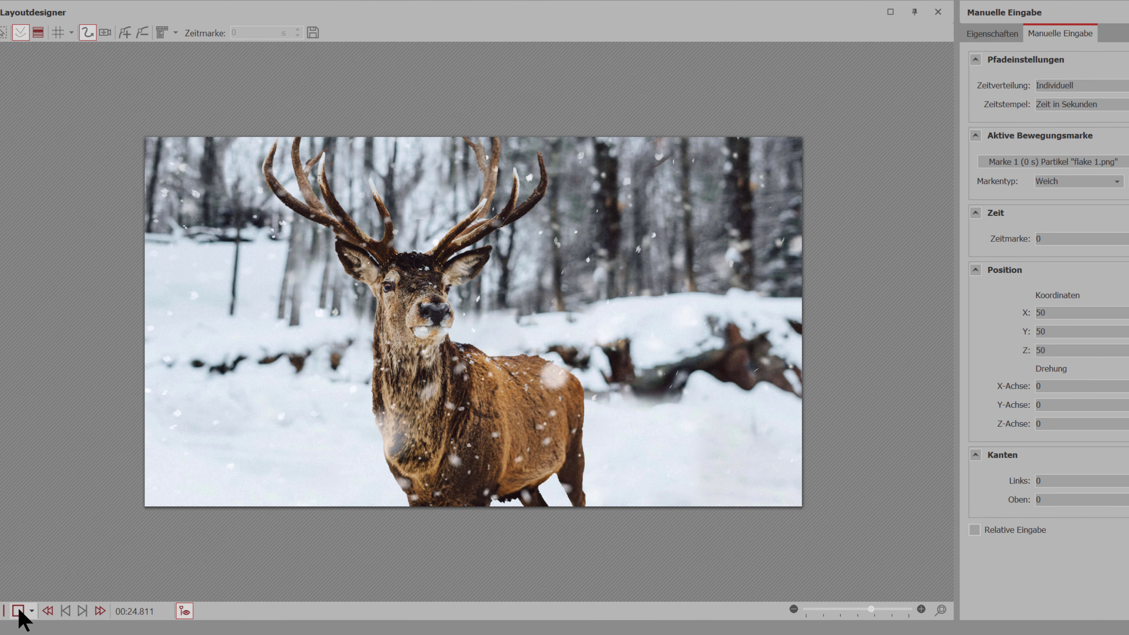
click(18, 611)
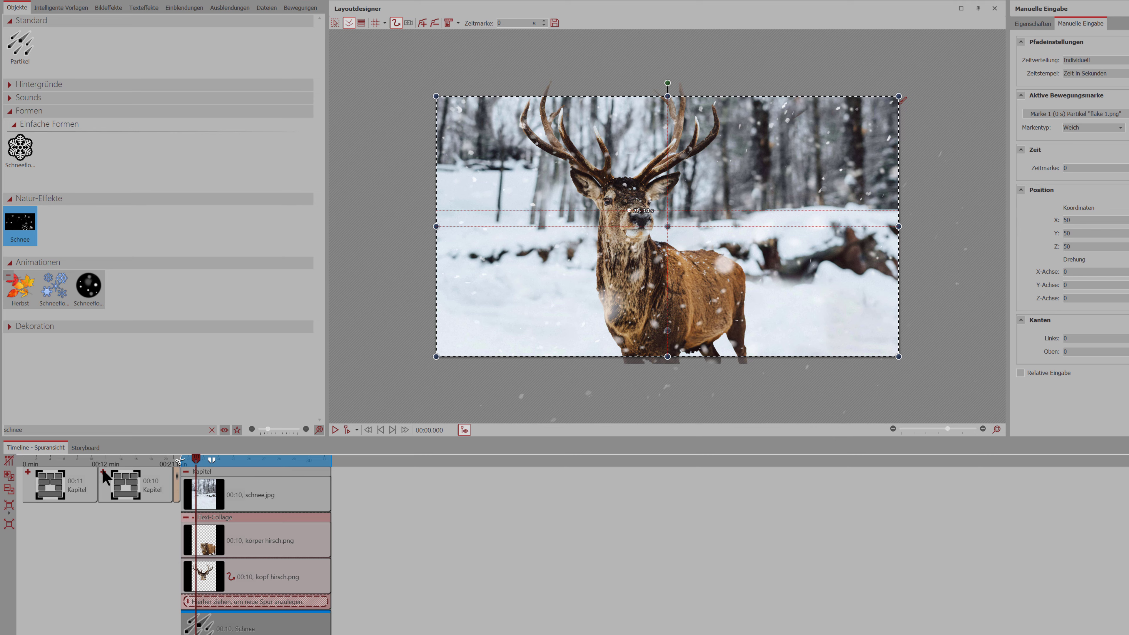
click(103, 472)
click(347, 430)
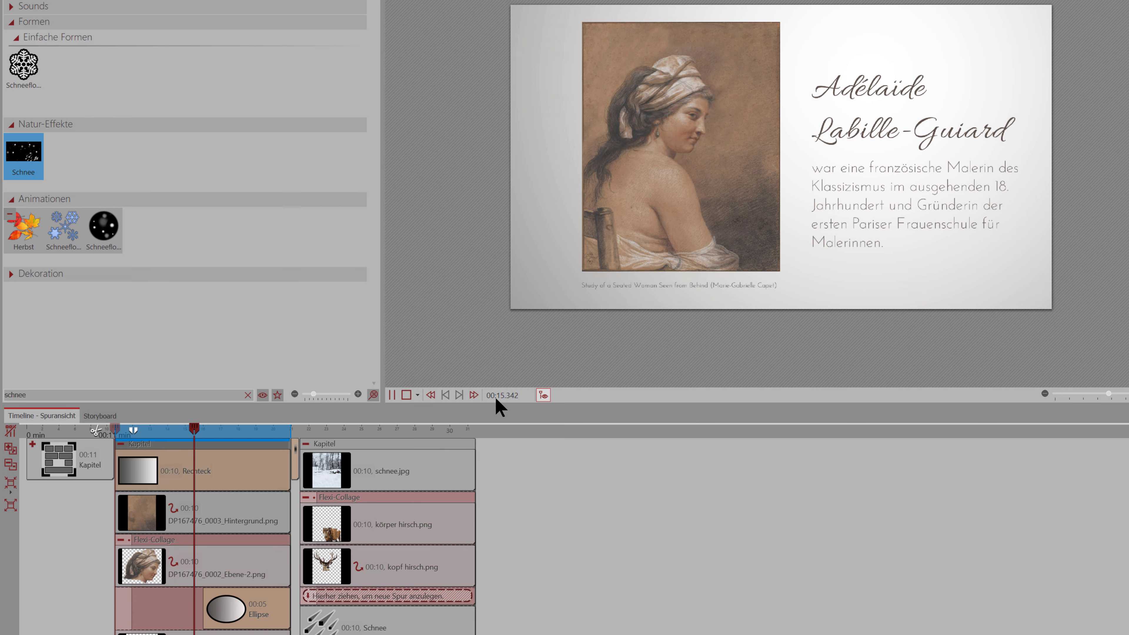
click(406, 395)
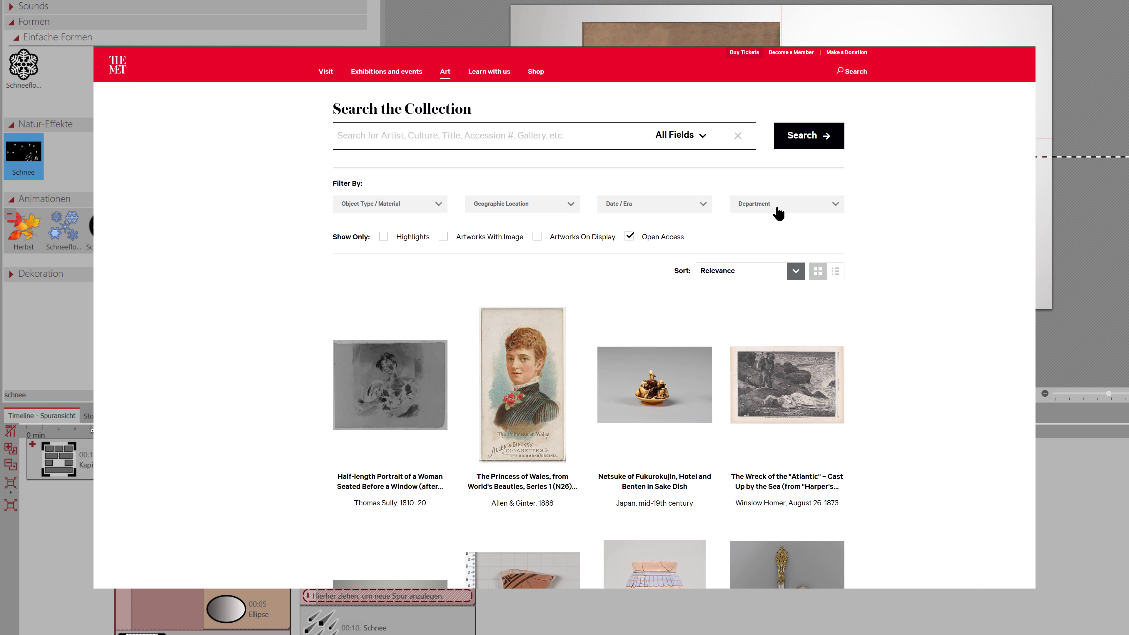
Step: Switch to The Met's collection search and filter the Open Access artworks by the Drawings and Prints department and Highlights
click(778, 209)
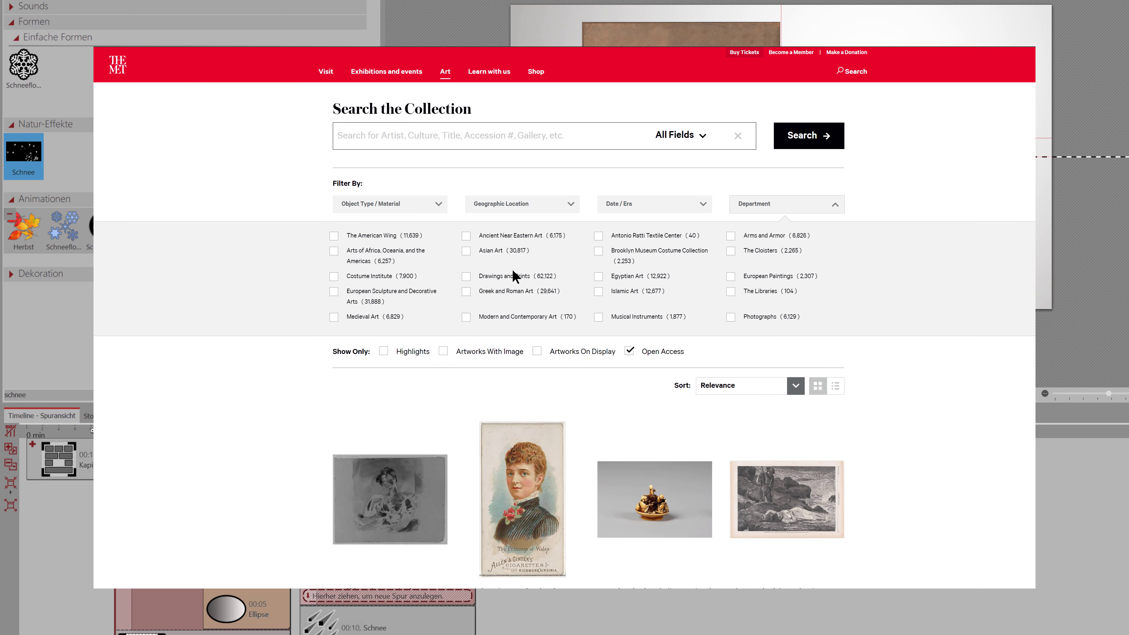
click(466, 277)
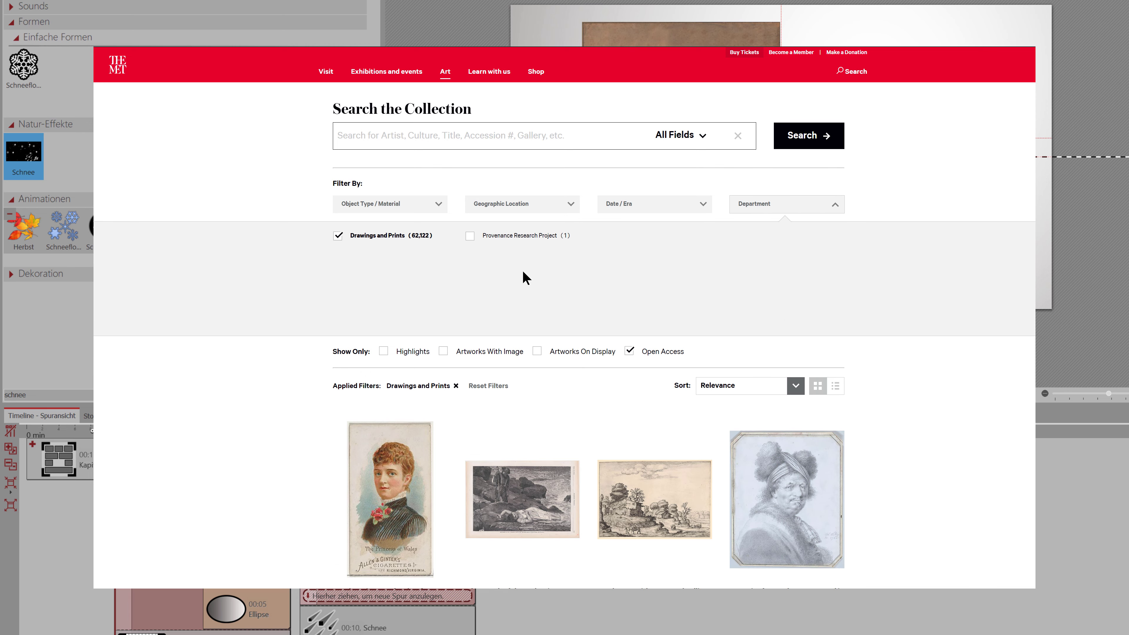
click(384, 351)
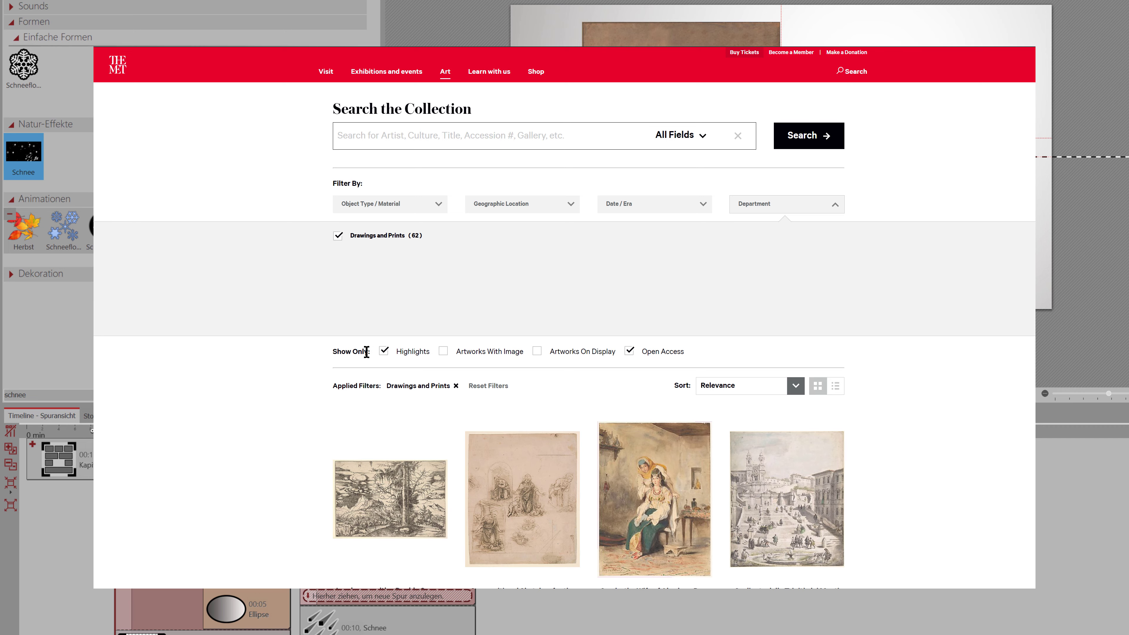
Step: Browse the filtered artworks through to the second results page and open "Study of a Seated Woman Seen from Behind (Marie-Gabrielle Capet)"
scroll(302, 395, down, 10)
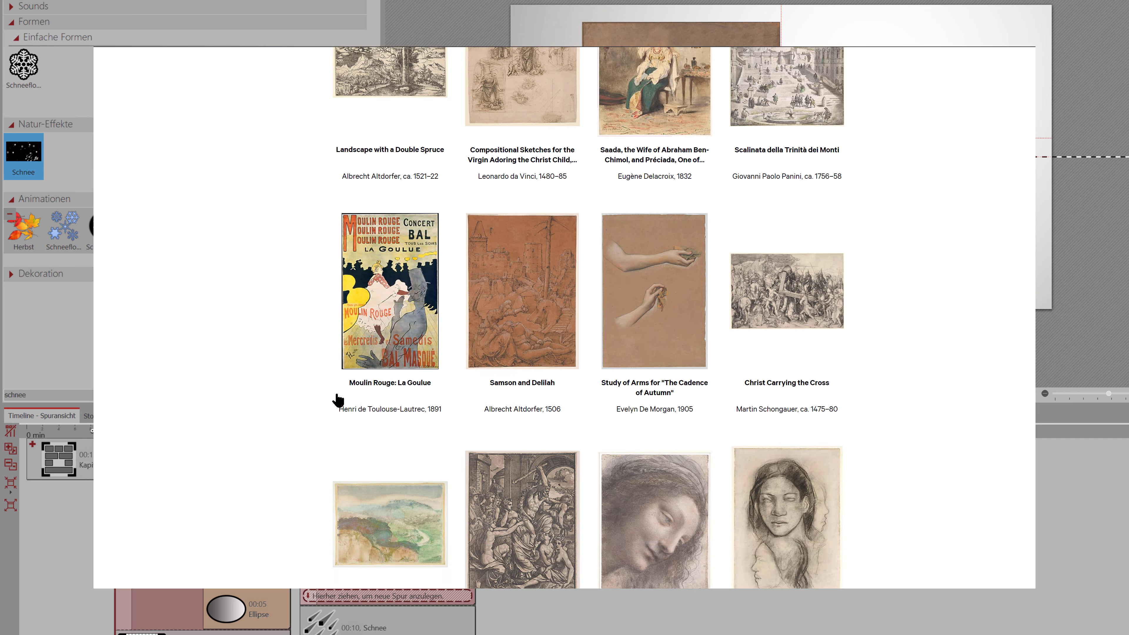
scroll(373, 398, down, 7)
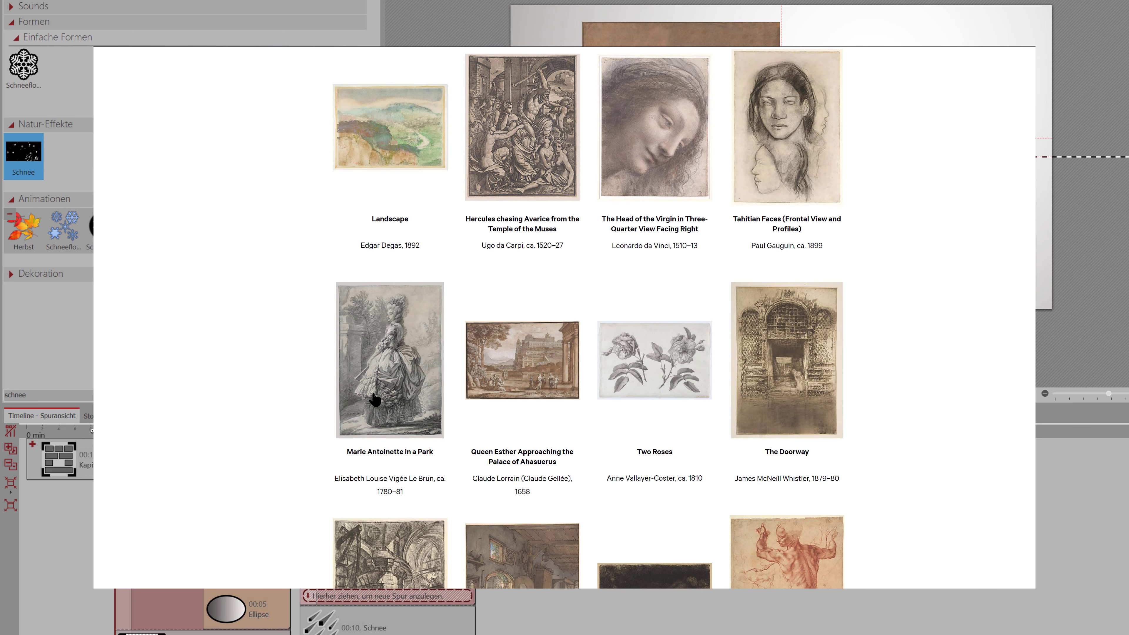
scroll(375, 399, down, 5)
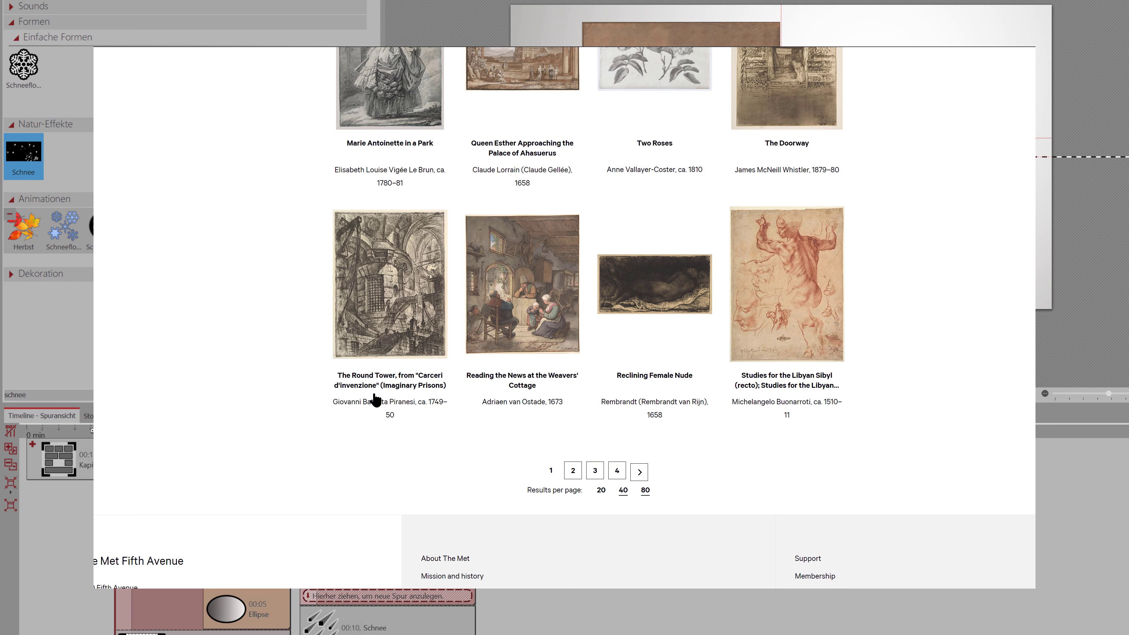
click(574, 471)
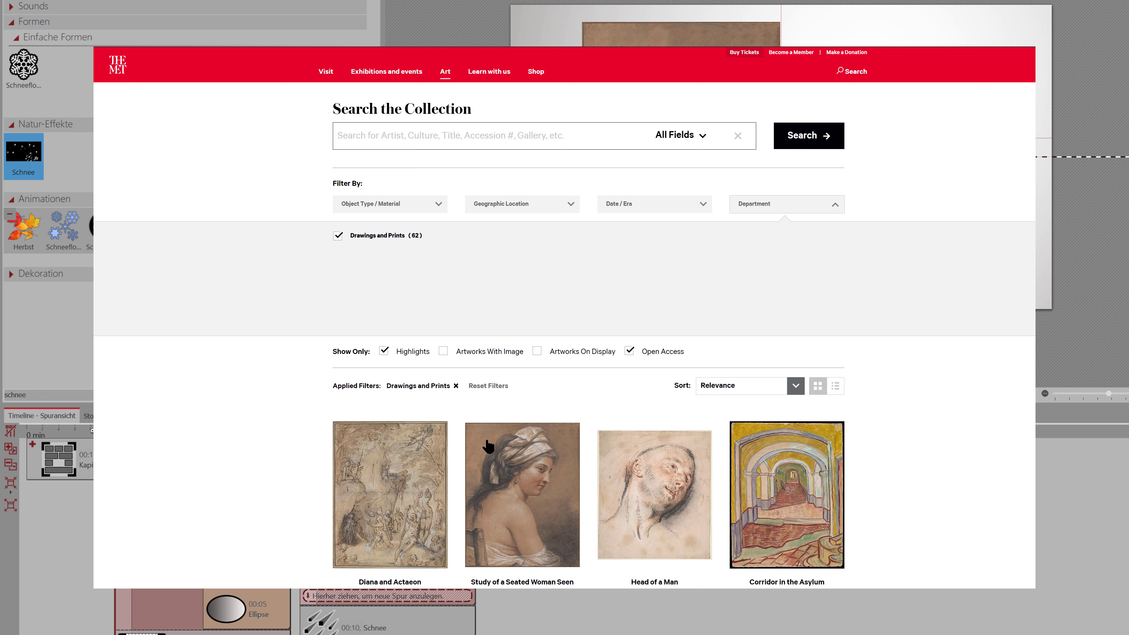
scroll(489, 447, down, 2)
click(497, 446)
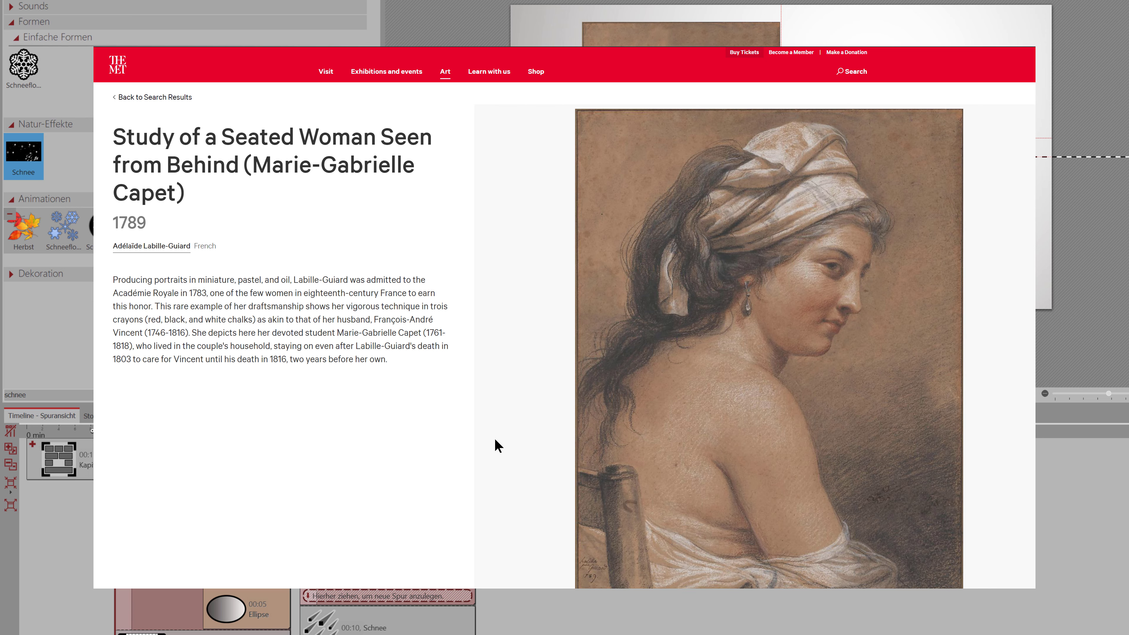
scroll(542, 444, down, 1)
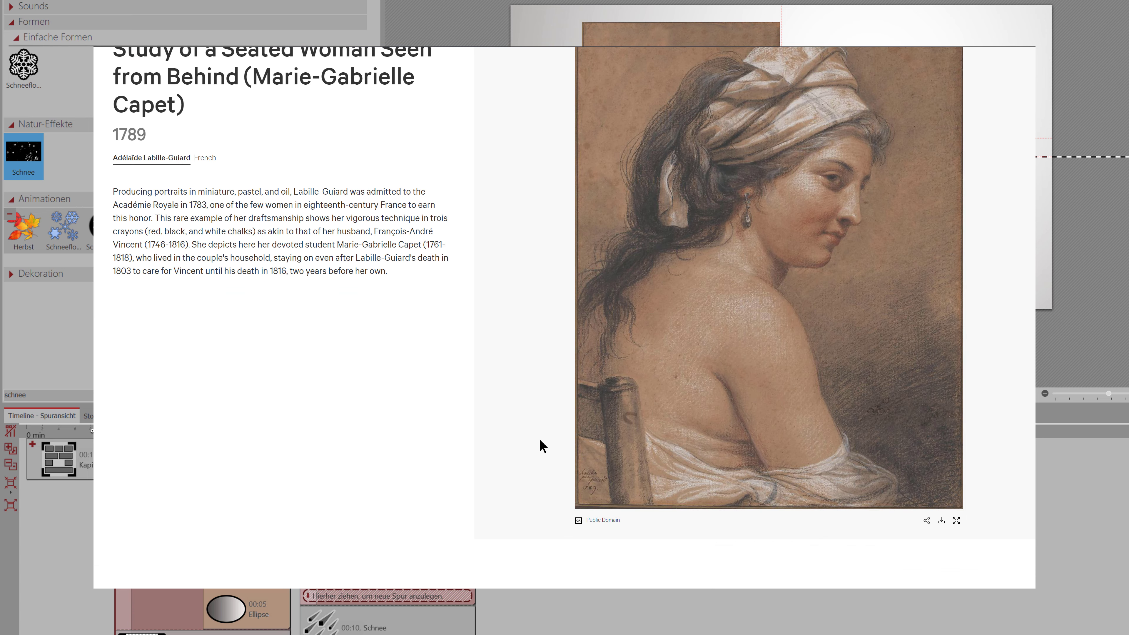
Step: Return from the museum page to the AquaSoft project and delete the deer chapter from the timeline
scroll(770, 503, up, 2)
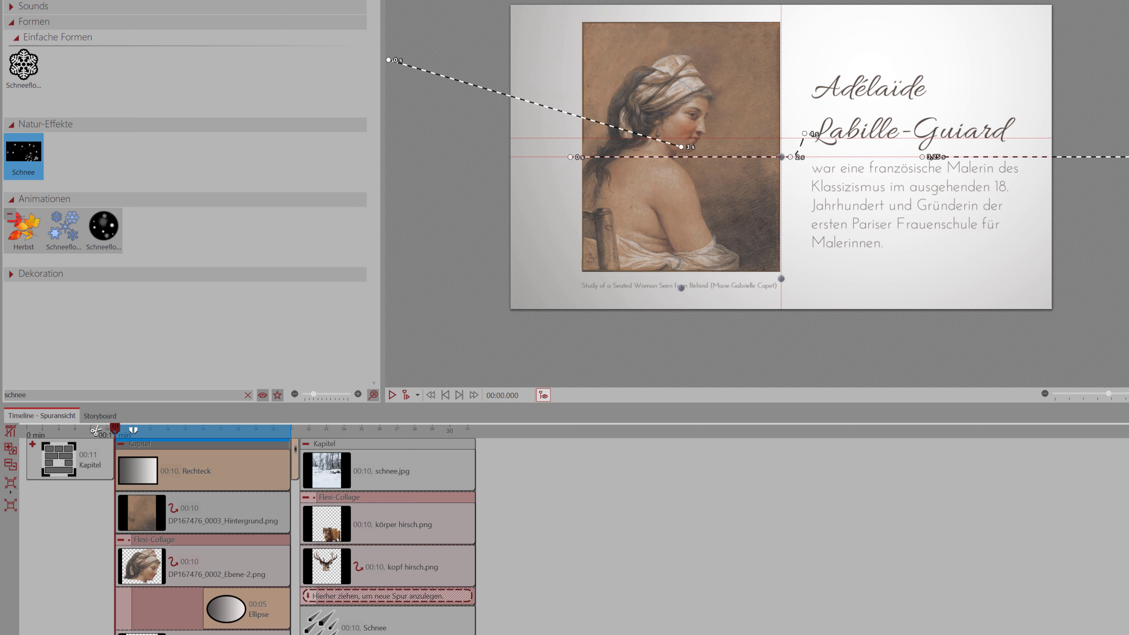
click(324, 443)
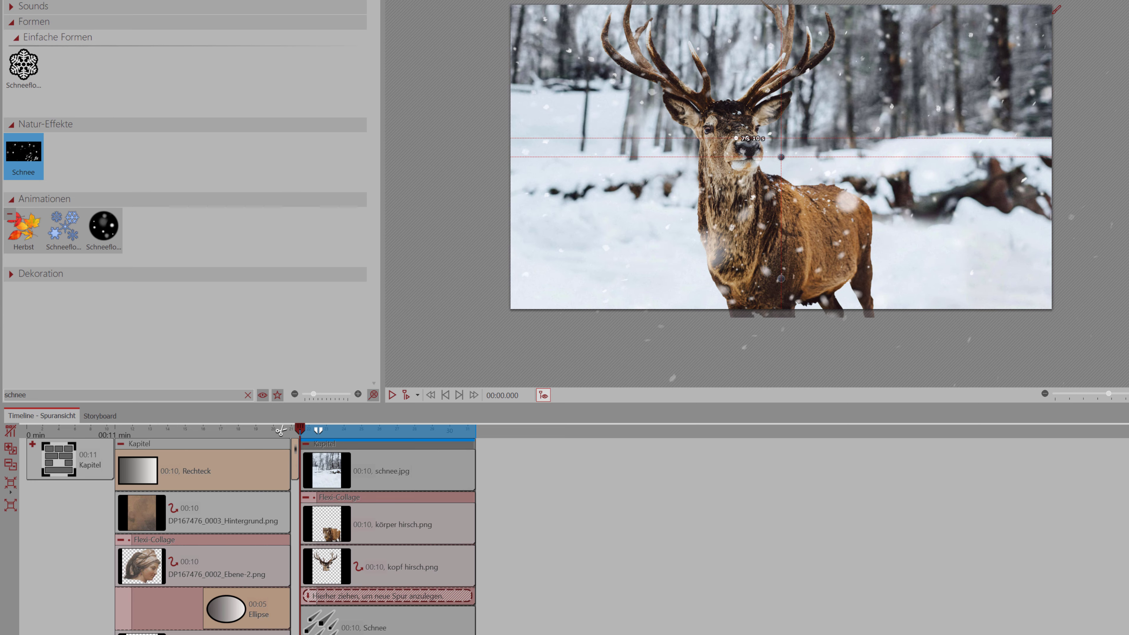
key(Delete)
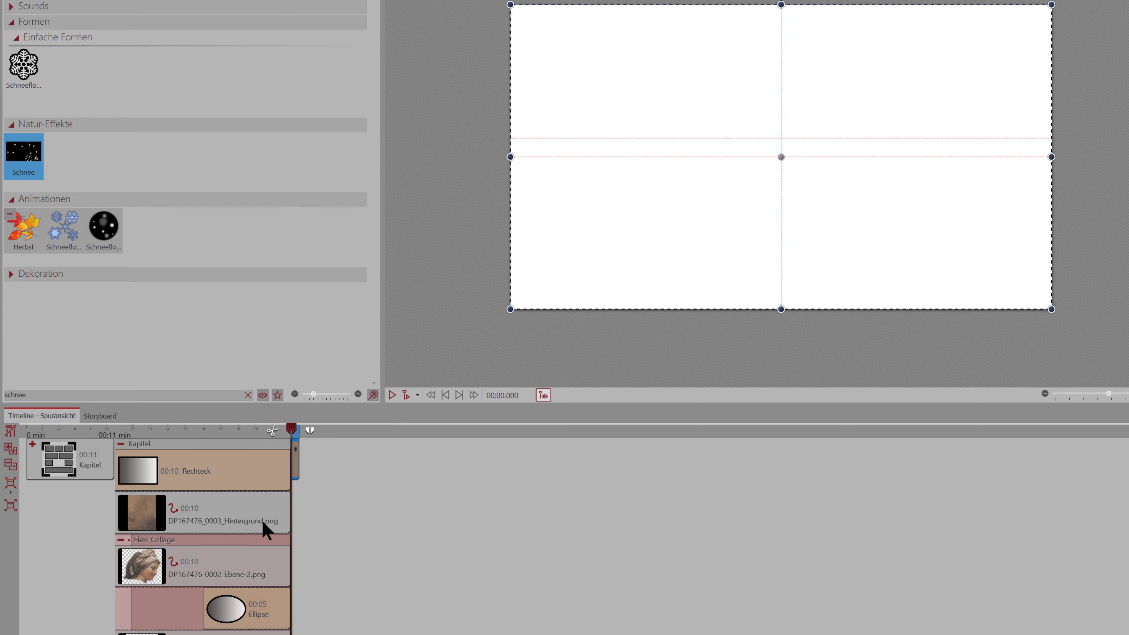
Step: Inspect the background, head and body layers of the finished portrait chapter with their motion paths, and play through the chapter
click(261, 521)
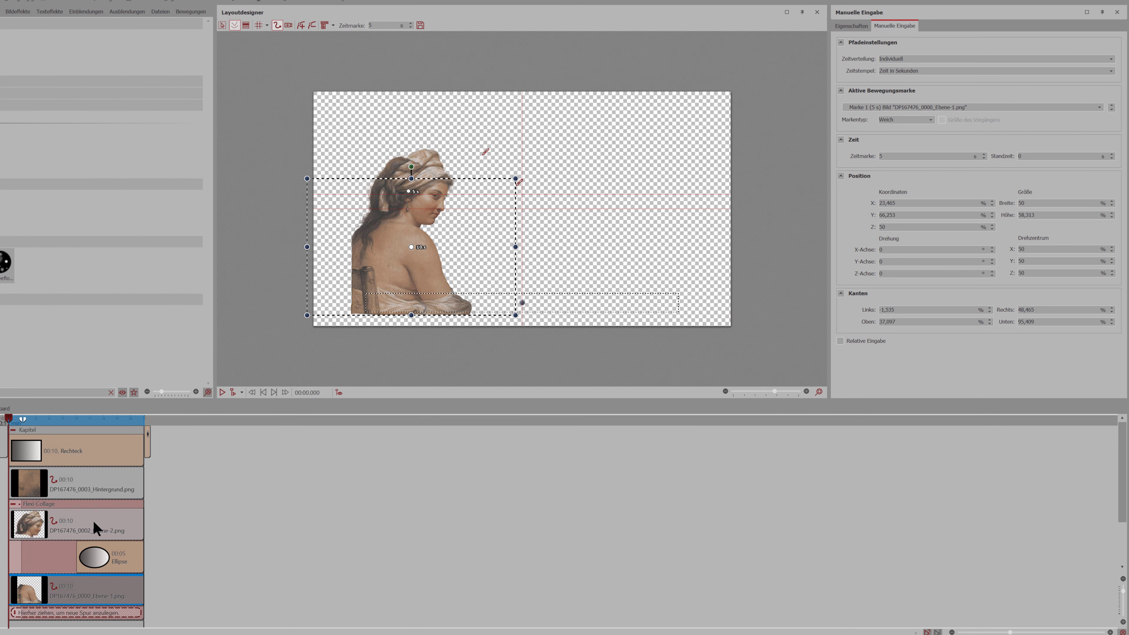
click(92, 520)
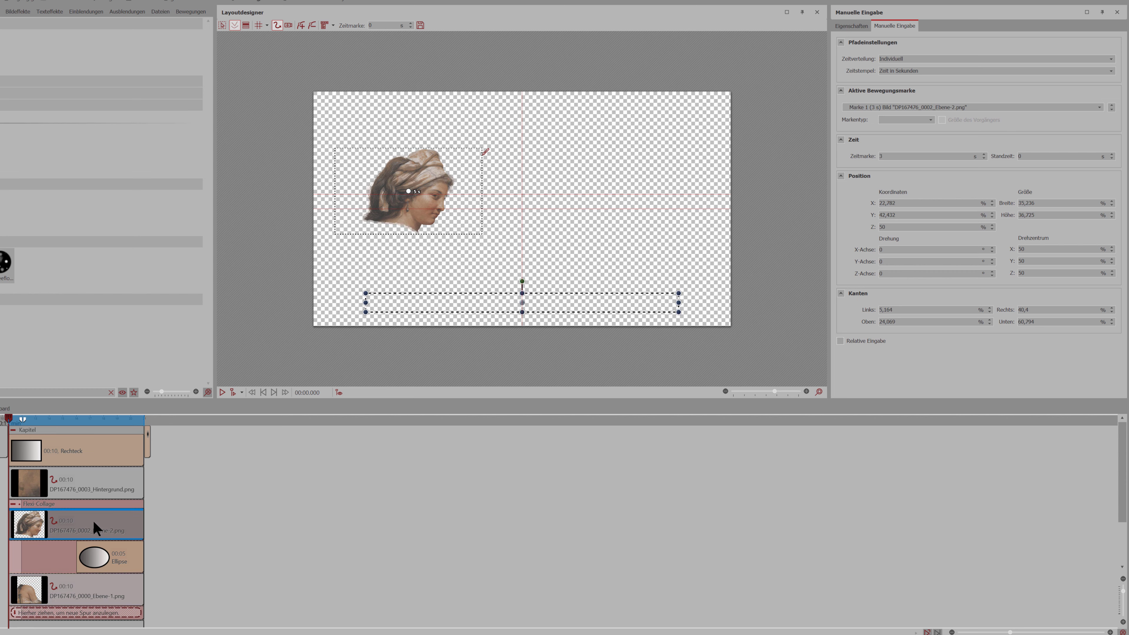
click(98, 480)
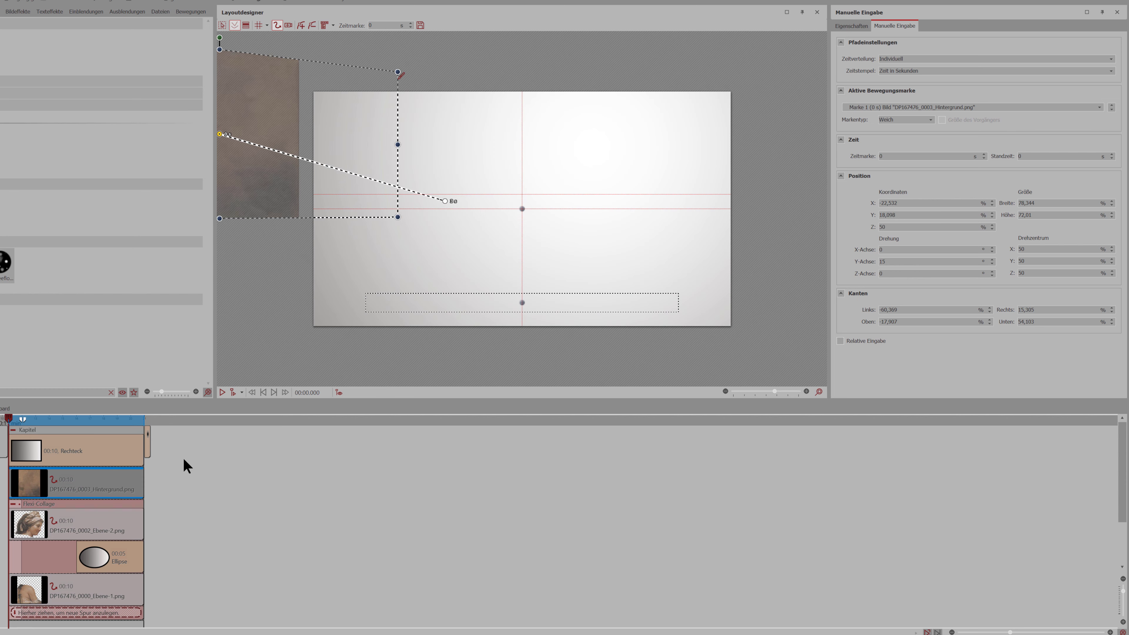
key(space)
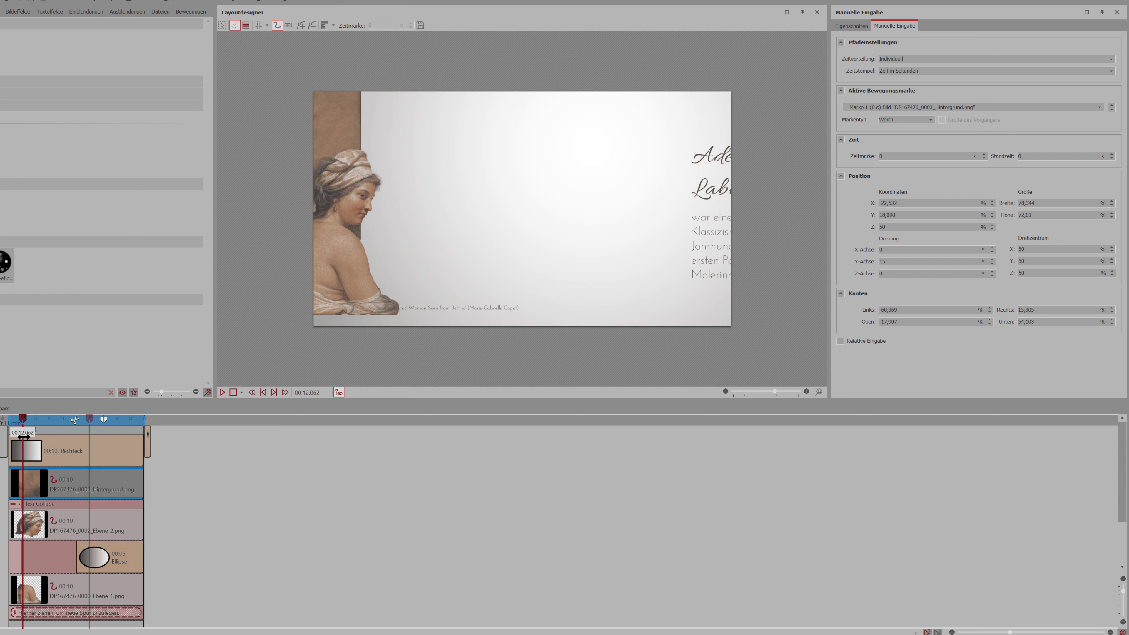
drag(23, 437, 50, 441)
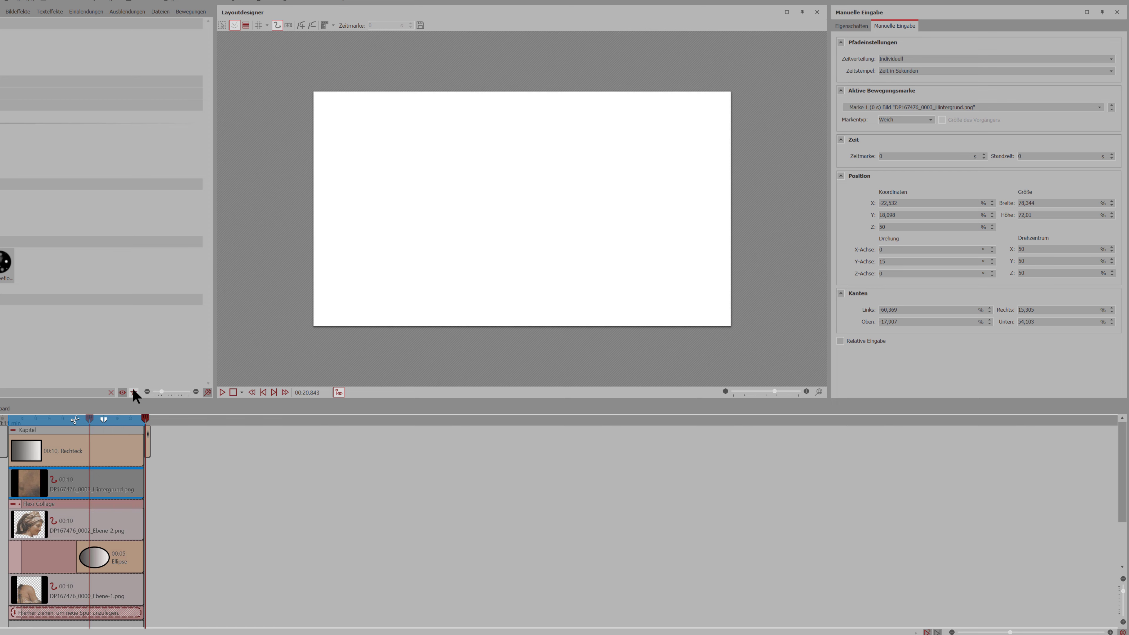
Step: Add a new chapter after the portrait chapter, containing a Rechteck with the gradient type kreisförmig
mouse_move(114, 47)
mouse_down()
mouse_move(169, 114)
mouse_move(209, 205)
mouse_move(590, 514)
mouse_move(469, 486)
mouse_up()
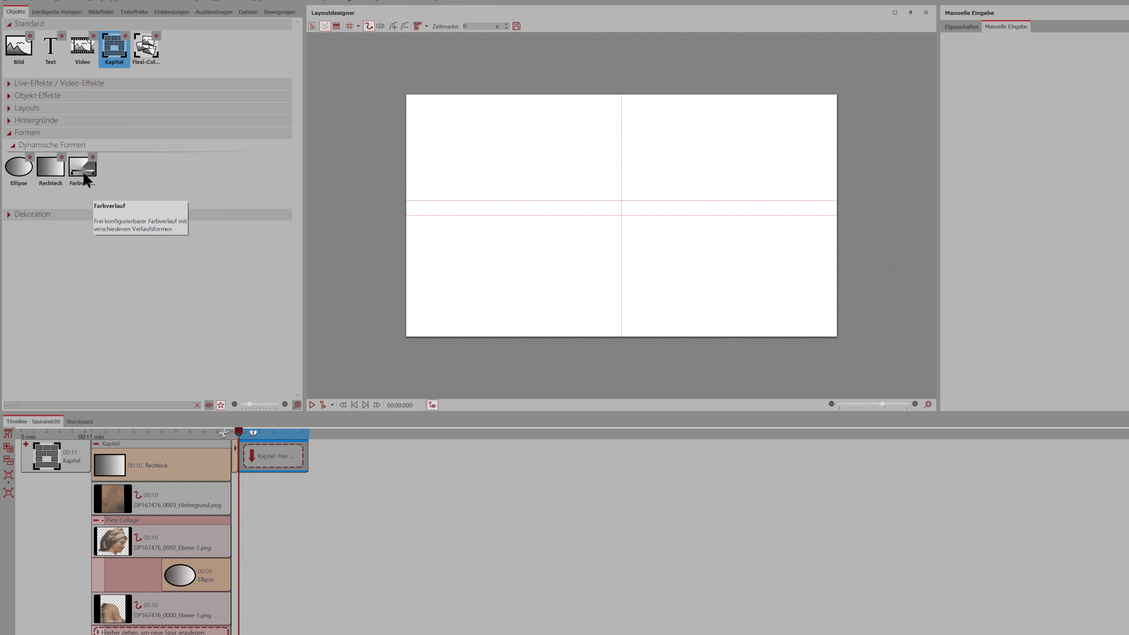
drag(52, 169, 269, 458)
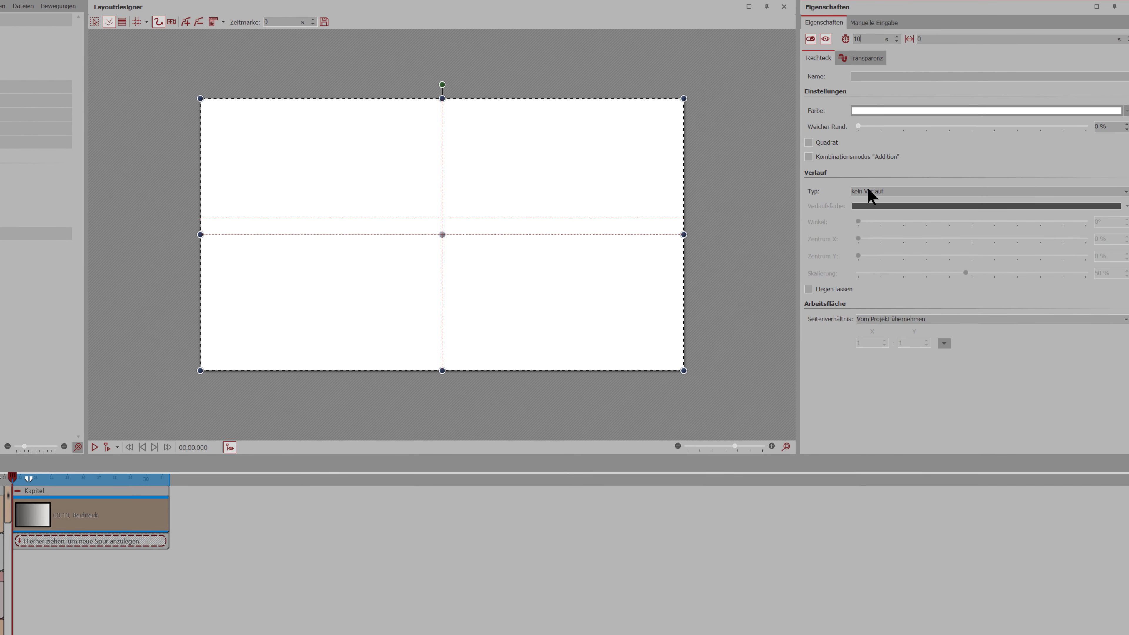
click(868, 191)
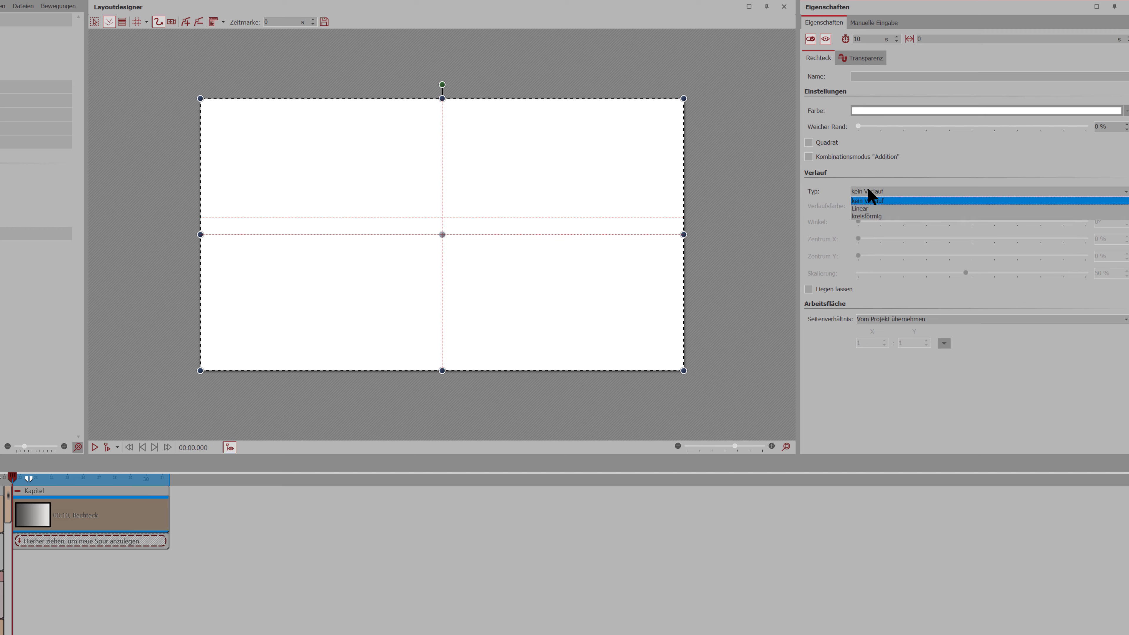
click(882, 216)
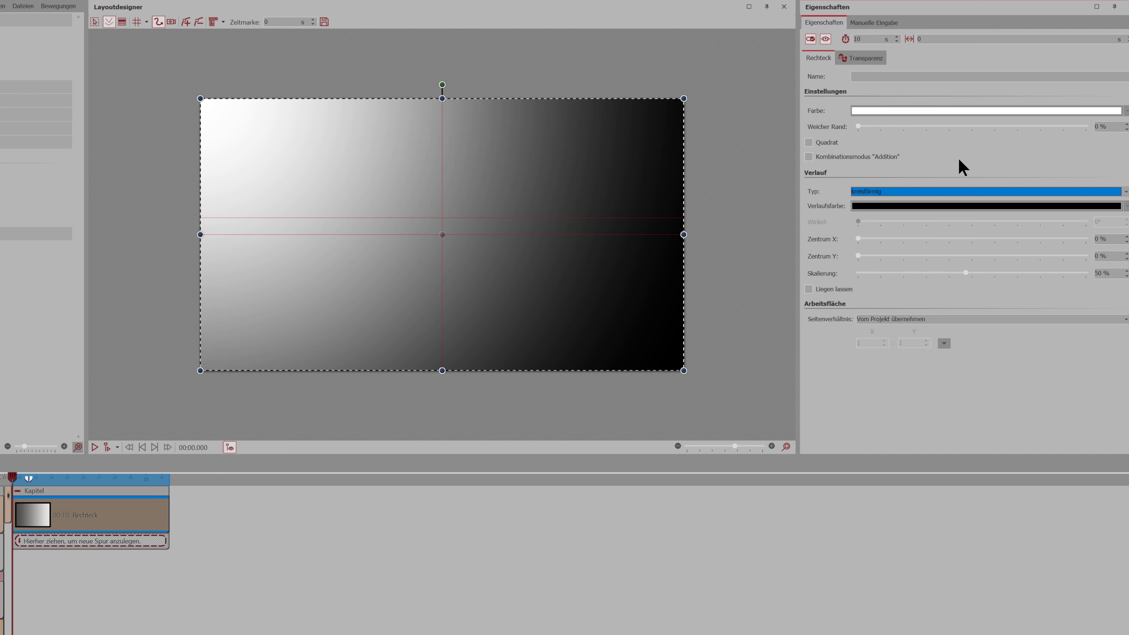
Step: Shift the rectangle gradient's centre horizontally and vertically so its bright area lies right of the middle, and choose a muted beige gradient colour
click(992, 255)
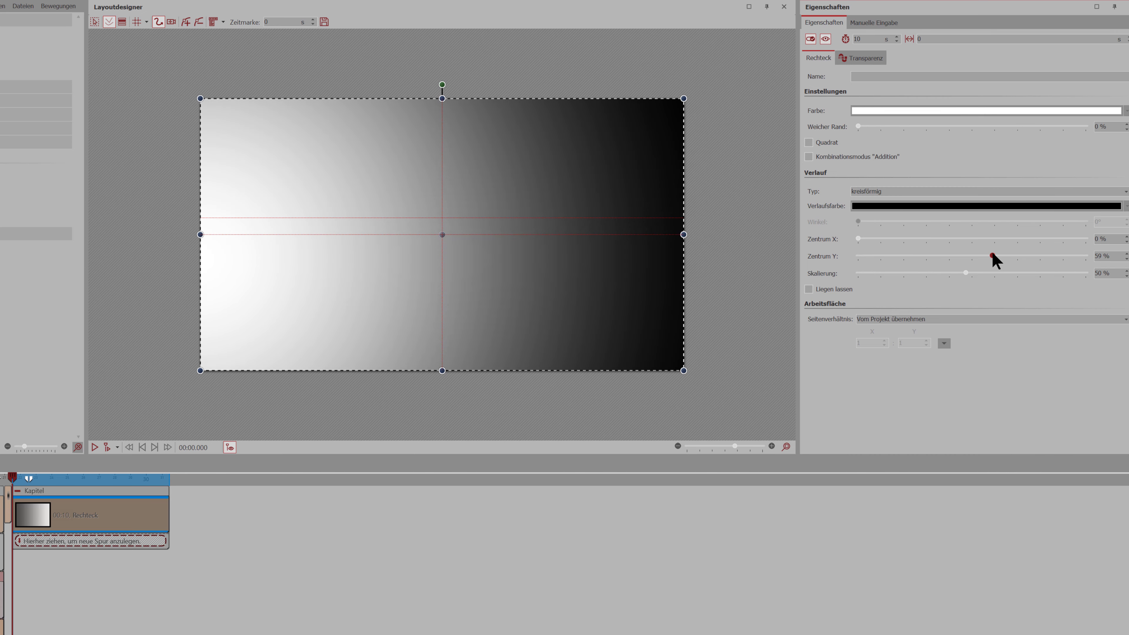
drag(998, 239, 978, 239)
click(1000, 206)
click(783, 302)
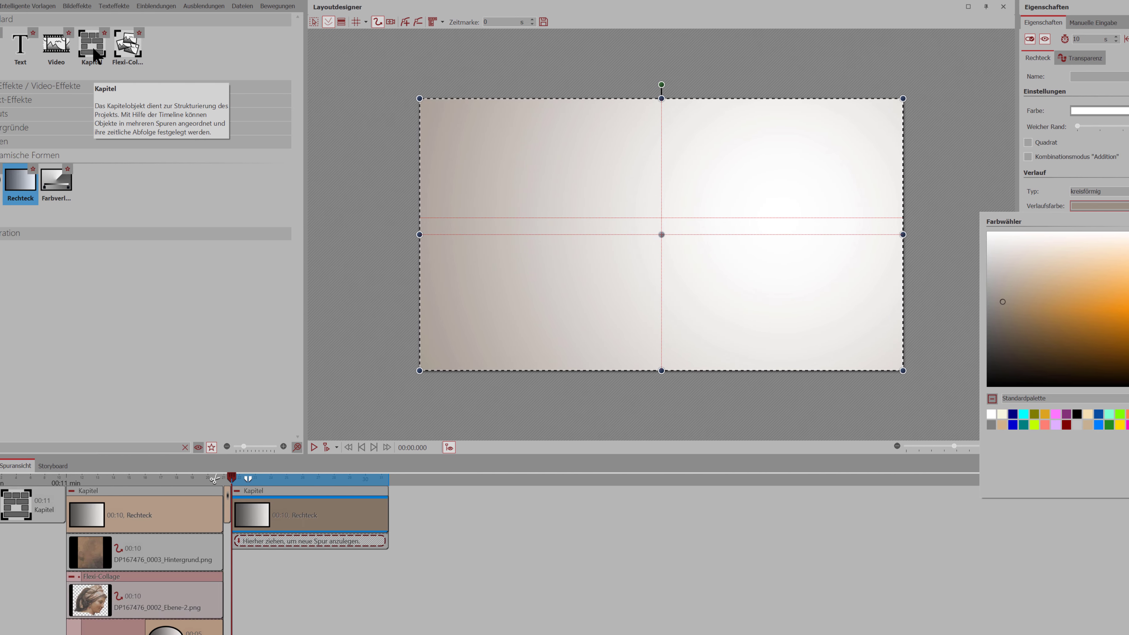
Step: Insert the portrait's background, head and body images into the new chapter and set their duration to 10 s
double_click(49, 56)
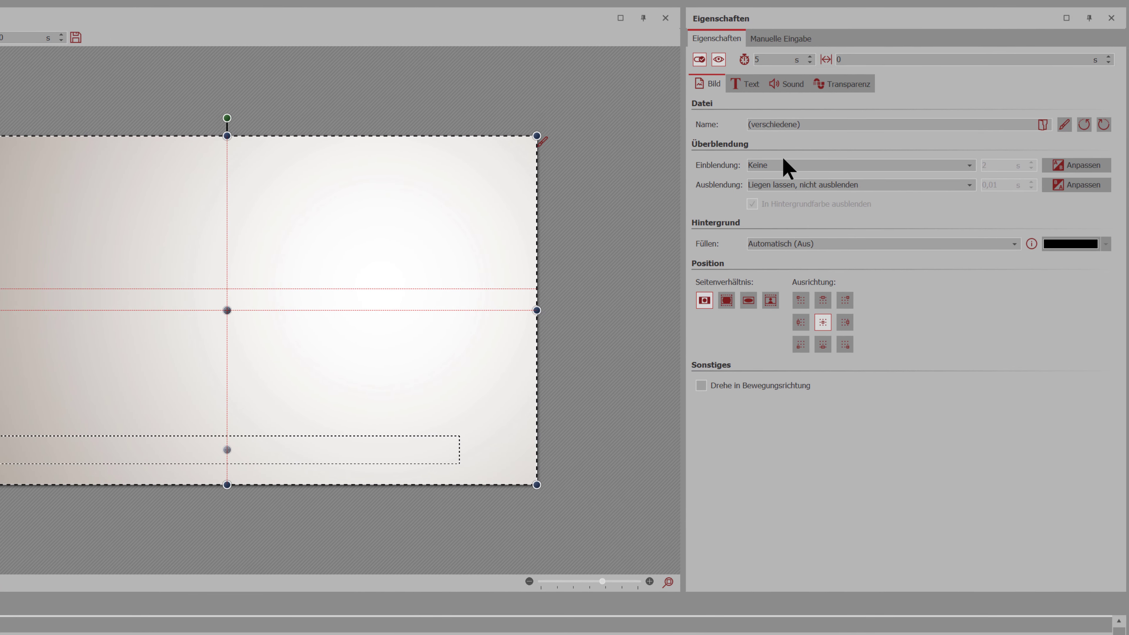
double_click(769, 59)
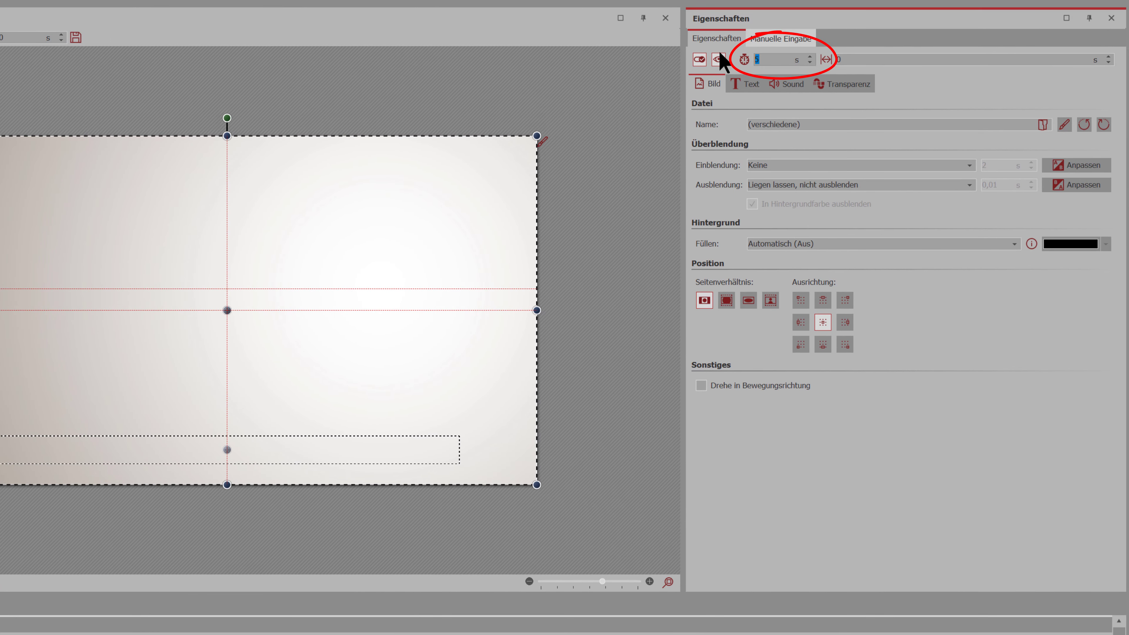
text(10)
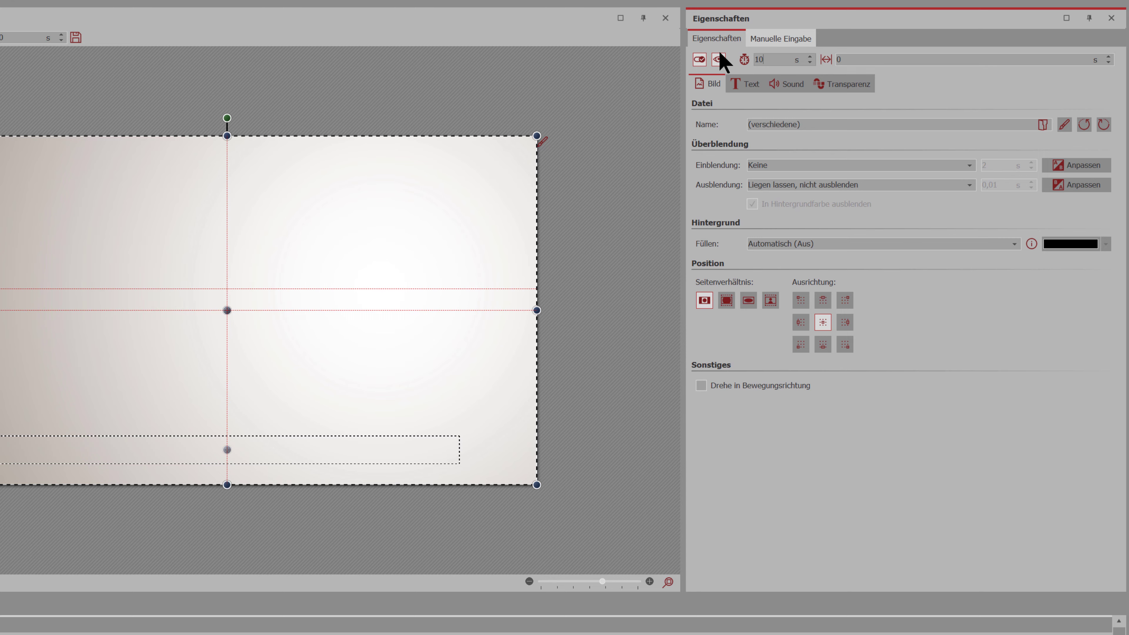
Step: Arrange the portrait images on separate tracks starting with the chapter, and scale the background down to fit the canvas's left half
click(116, 540)
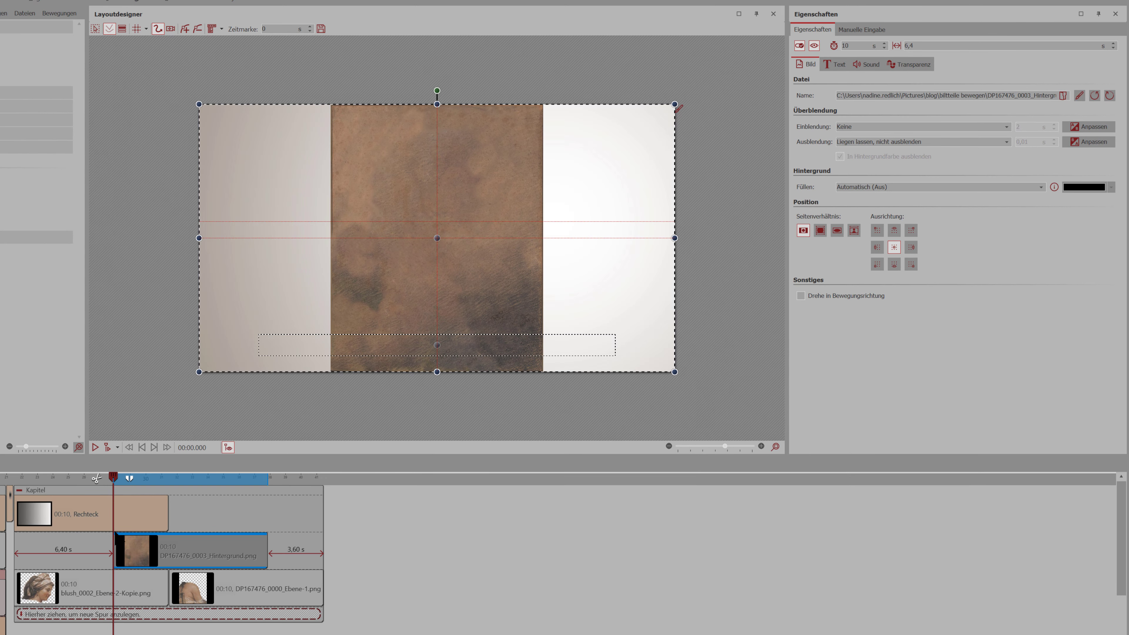
drag(116, 534, 43, 543)
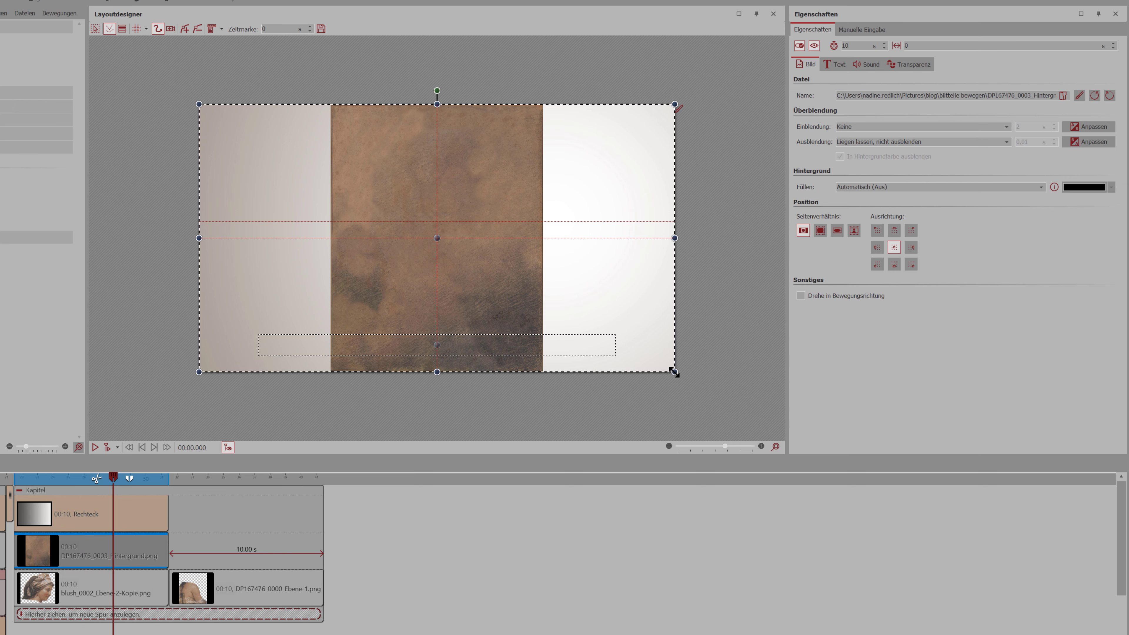
drag(674, 371, 530, 285)
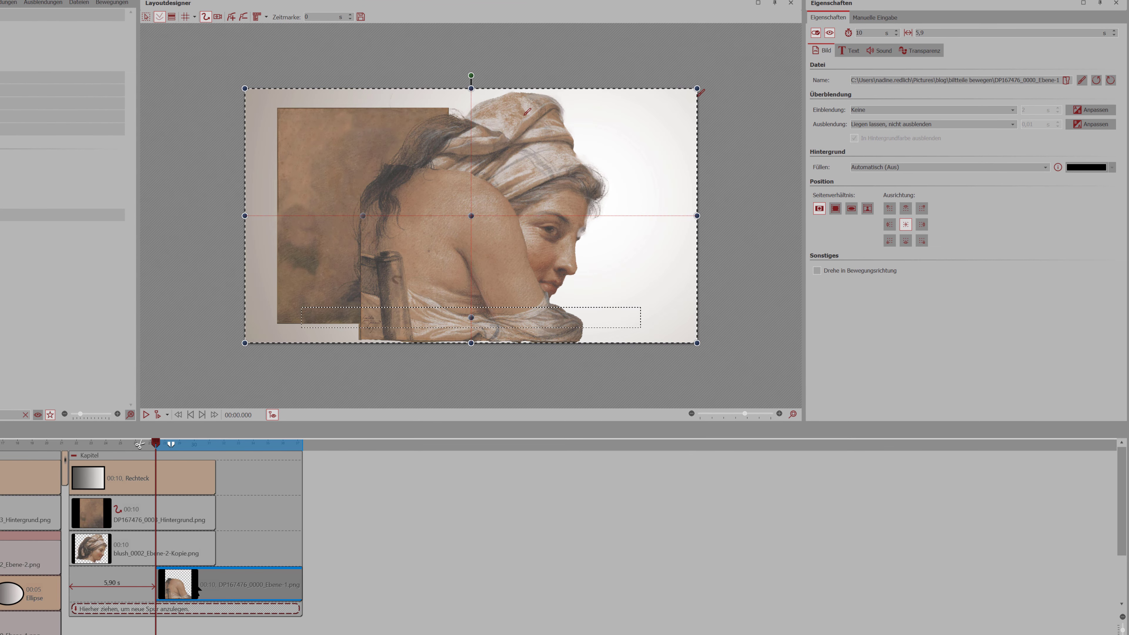
drag(210, 593, 25, 589)
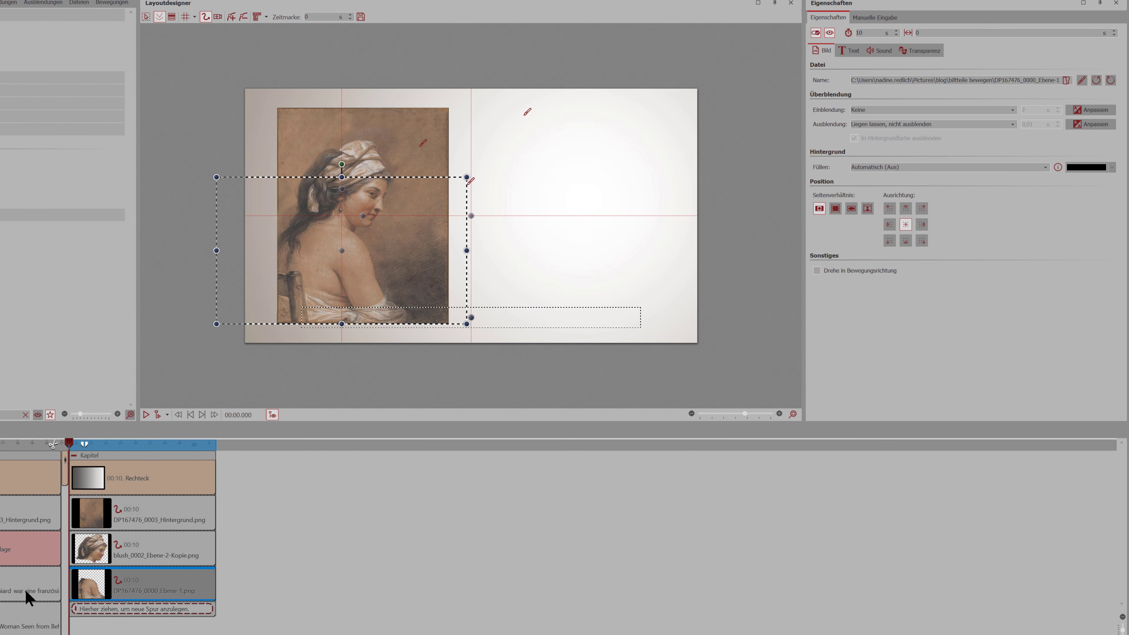
Step: Copy the painter's text object from the preceding chapter to a new track in the new chapter, and select its on-canvas motion mark
click(7, 591)
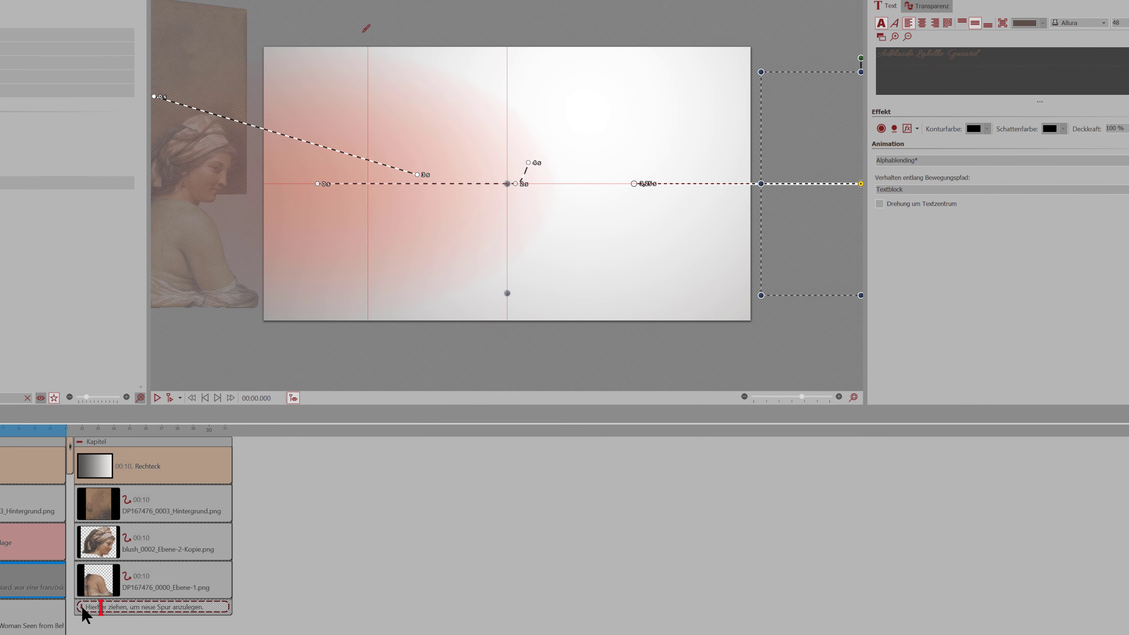
drag(84, 613, 91, 615)
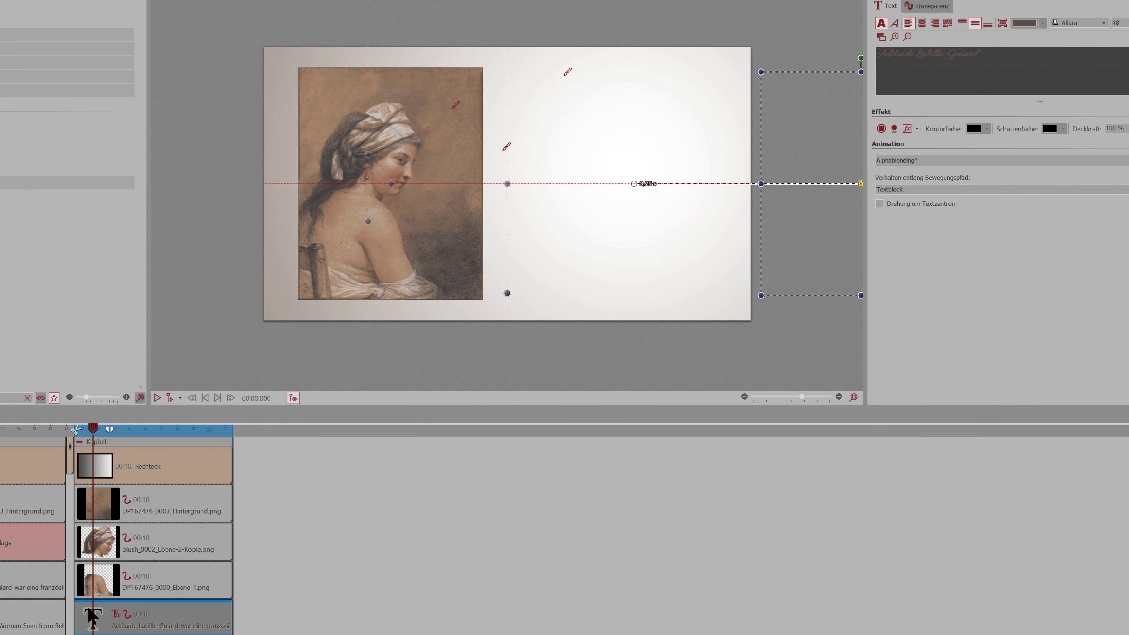
click(634, 184)
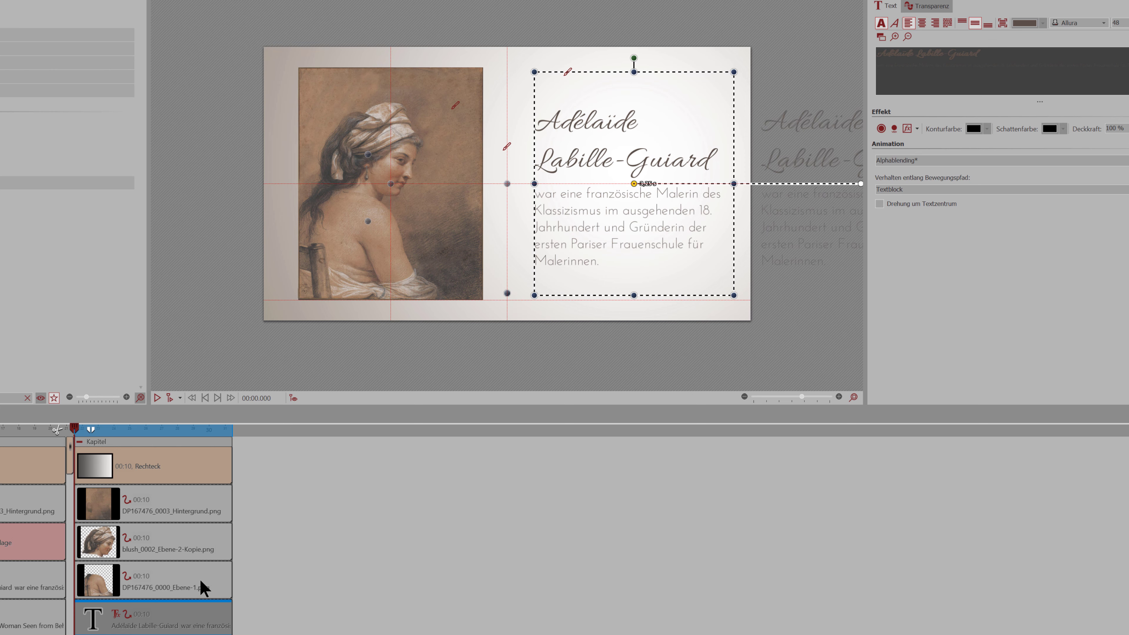
Step: Compare the new chapter's head image with the Flexi-Collage used in the preceding chapter
click(182, 538)
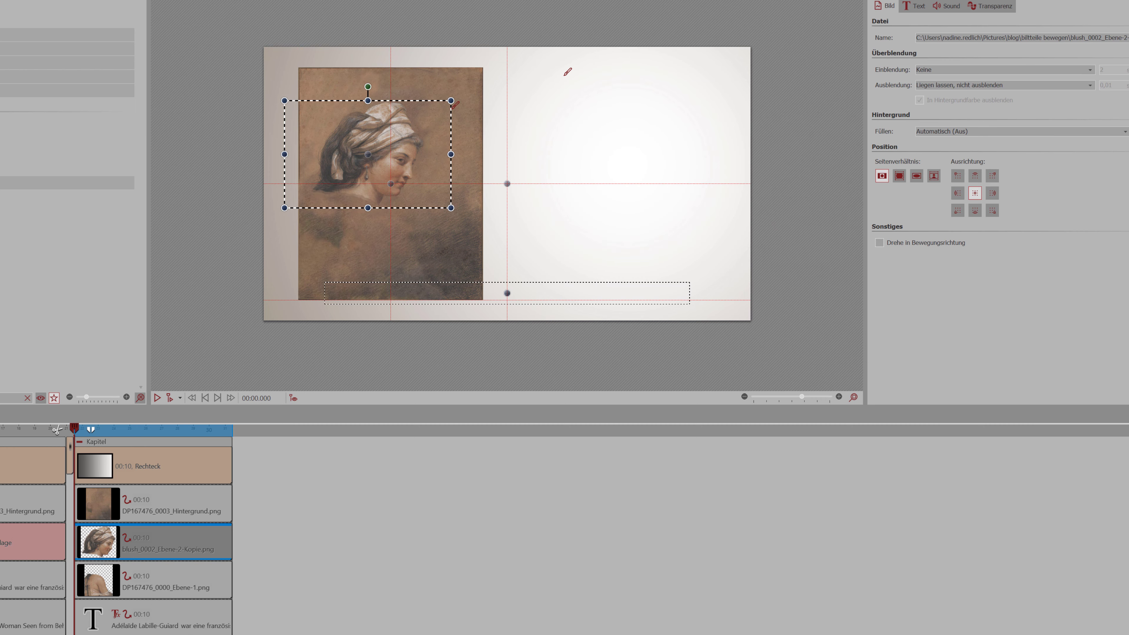
click(31, 543)
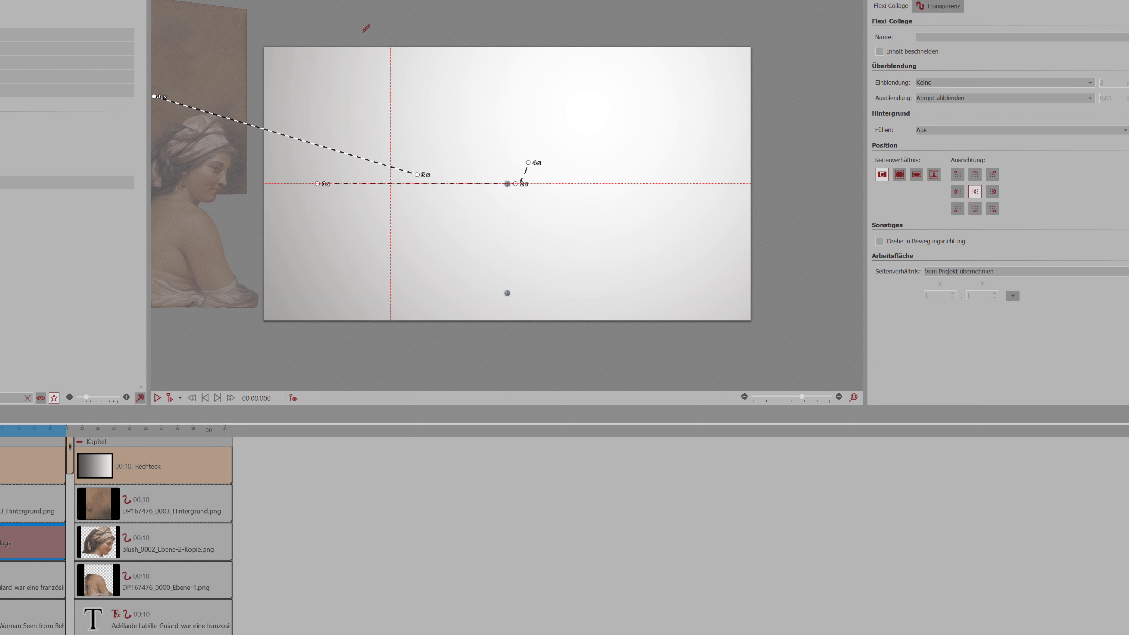
click(291, 398)
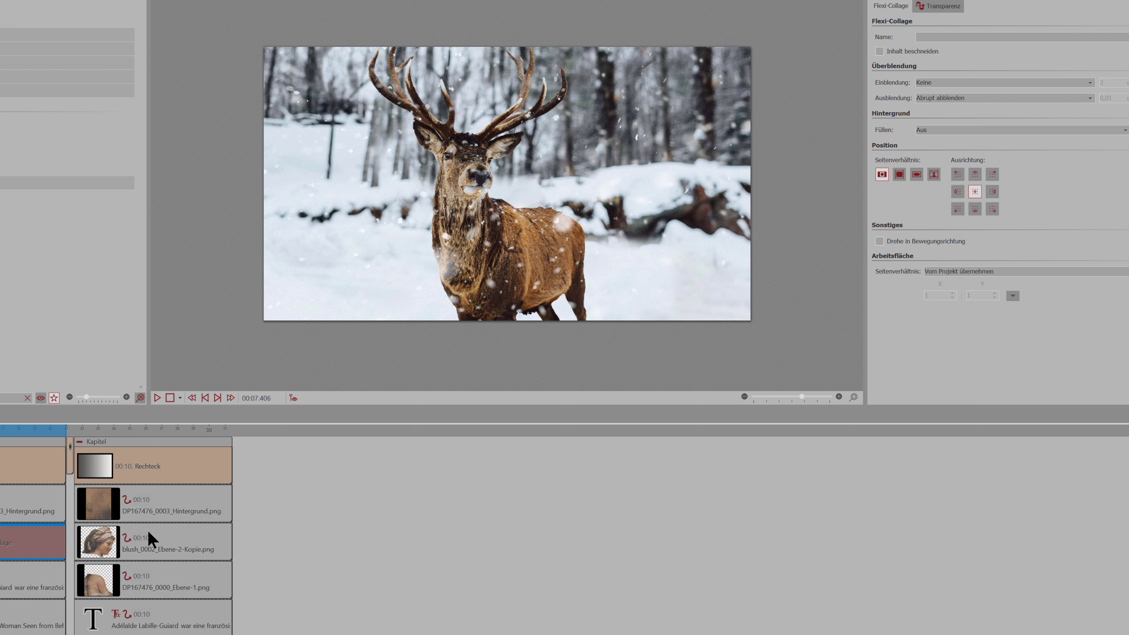
Step: Set the Y-Achse rotation of the head image blush_0002_Ebene-2-Kopie.png to 3° at its 0 s mark
click(149, 536)
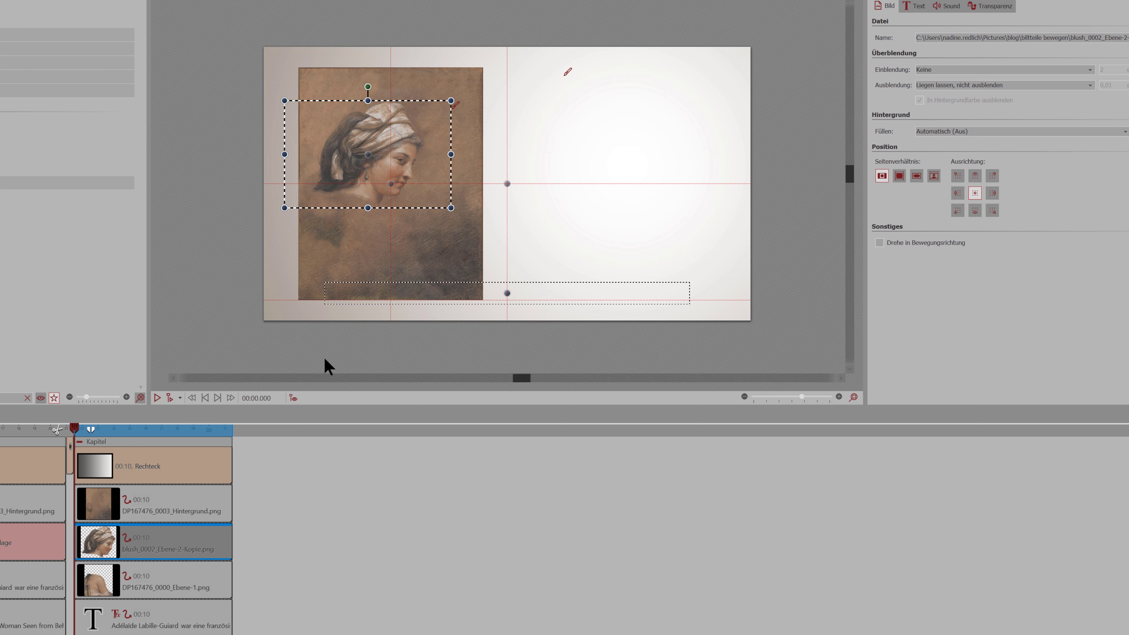
click(839, 396)
click(840, 395)
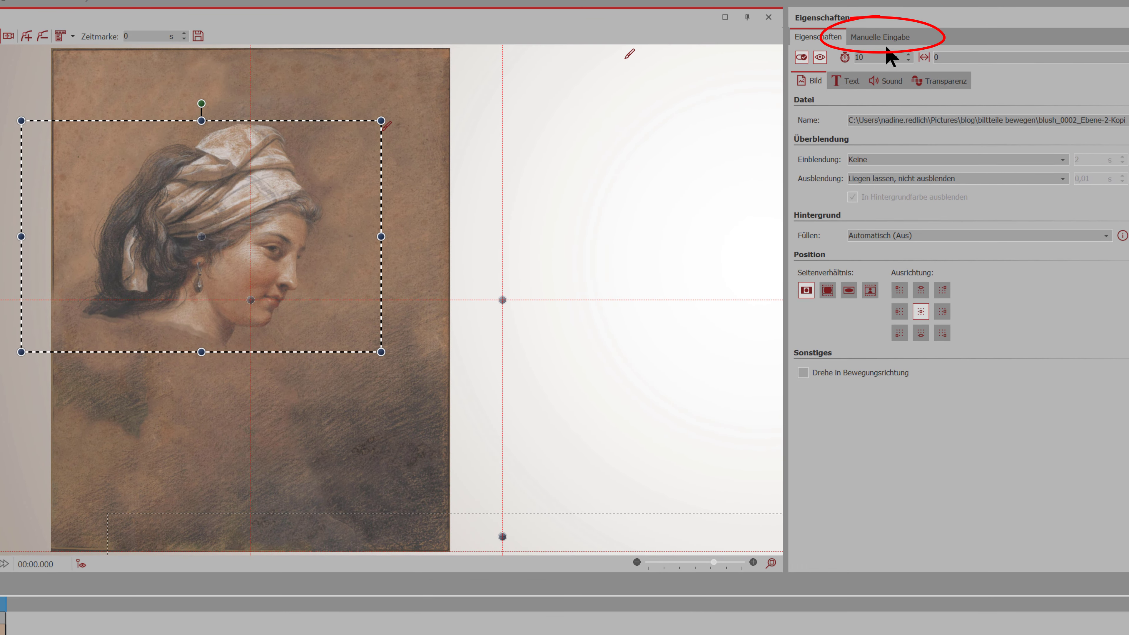
click(895, 27)
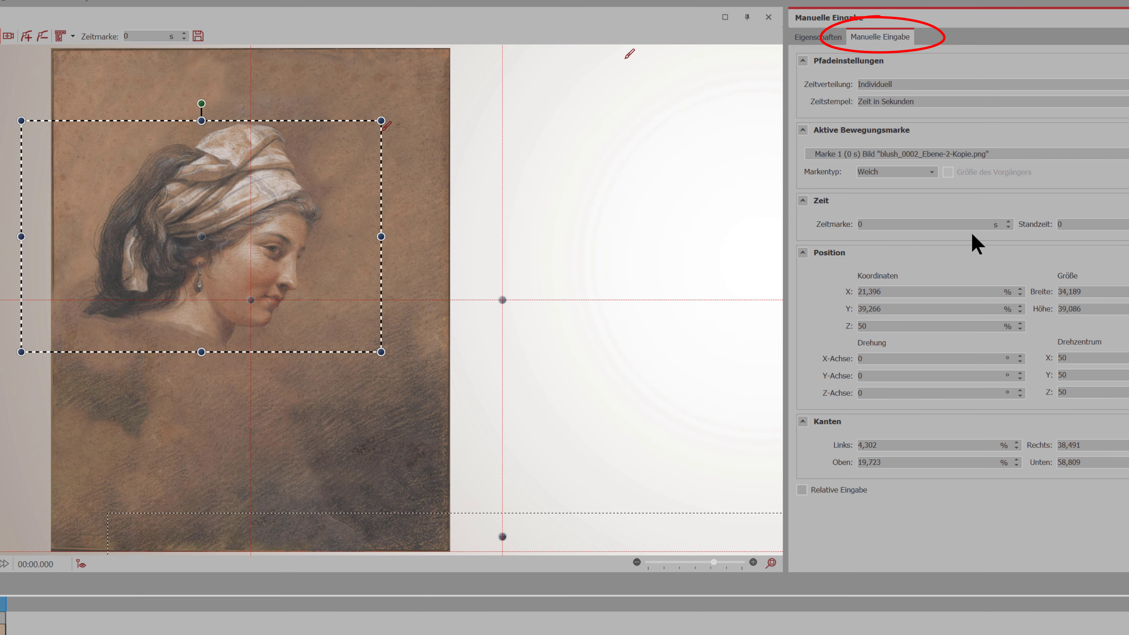
click(1021, 373)
drag(900, 376, 819, 381)
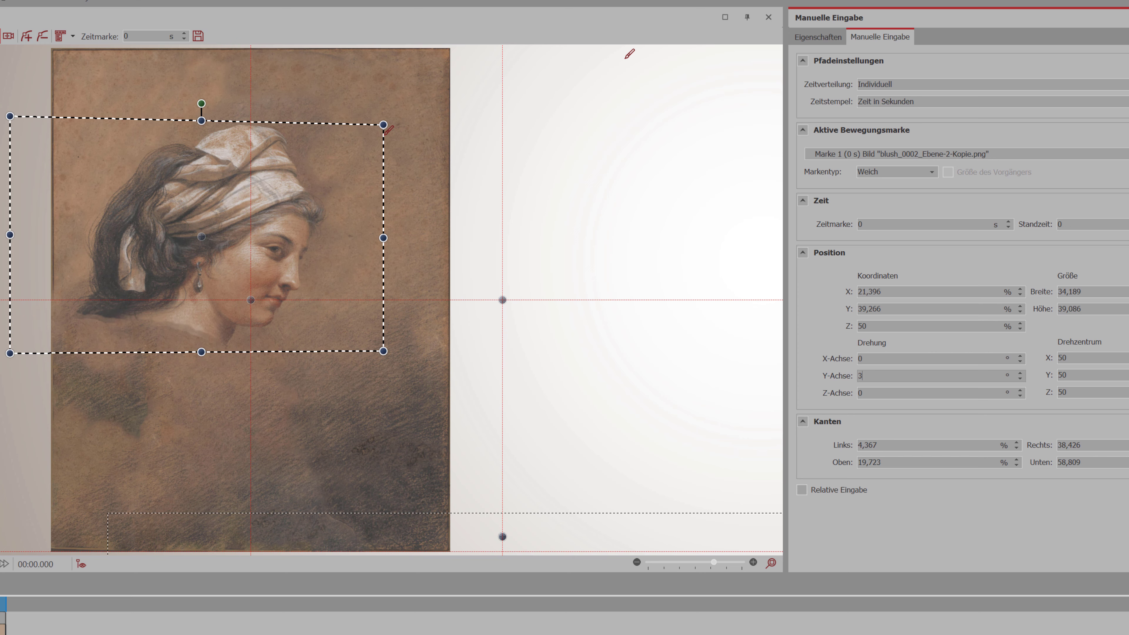
key(Return)
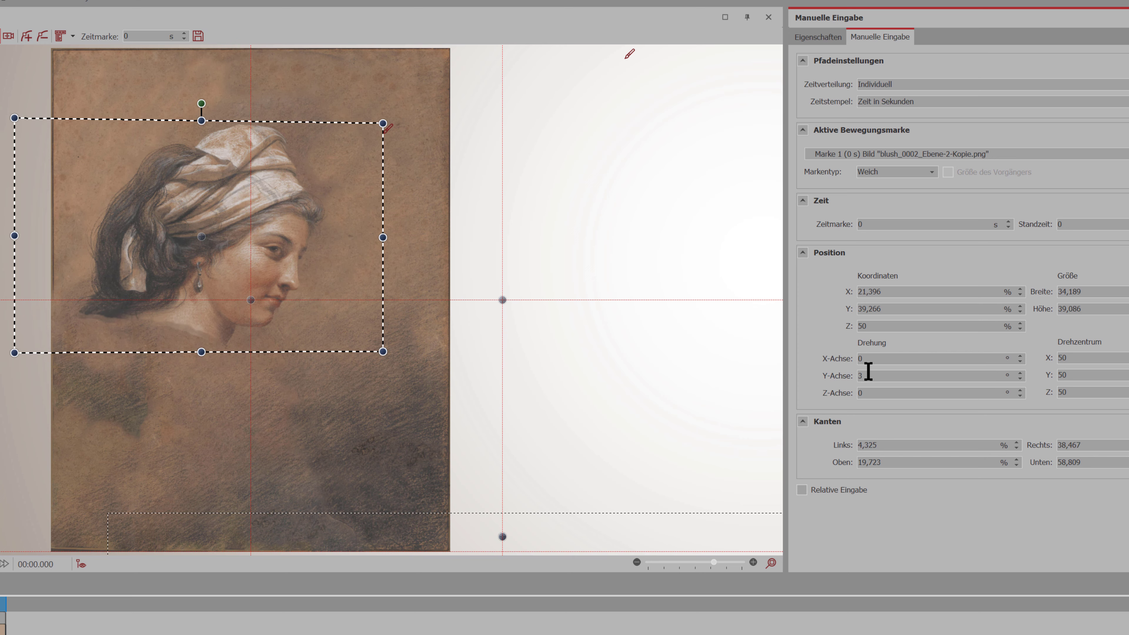
Step: Set the head image's X-Achse rotation to 3° and its Z-Achse rotation to -3°
drag(868, 360, 830, 360)
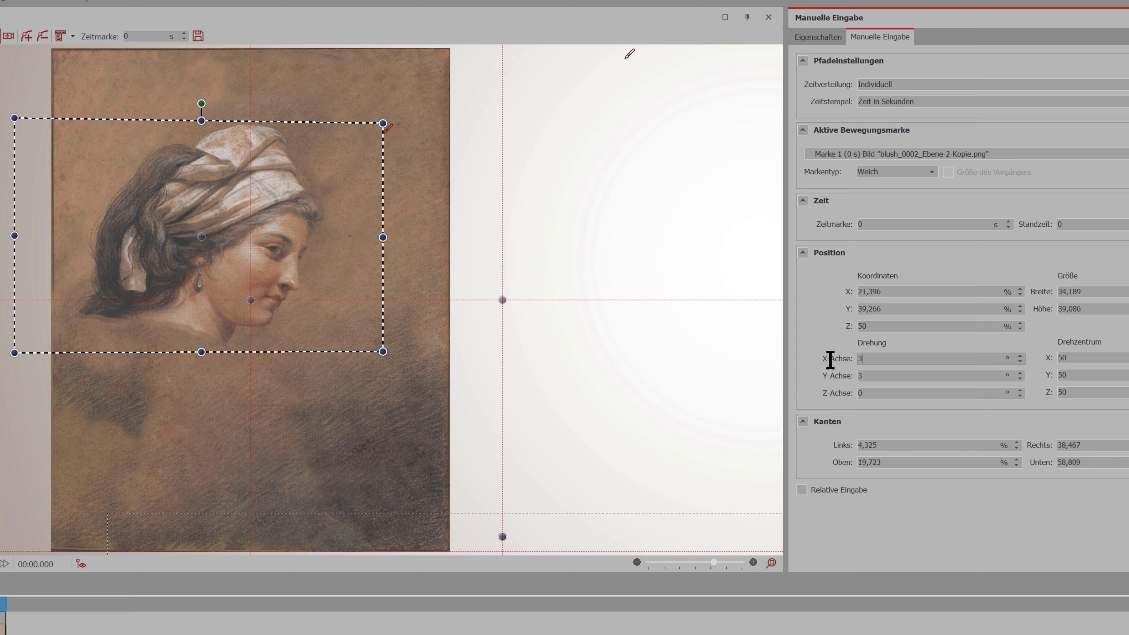
text(3)
drag(869, 393, 844, 398)
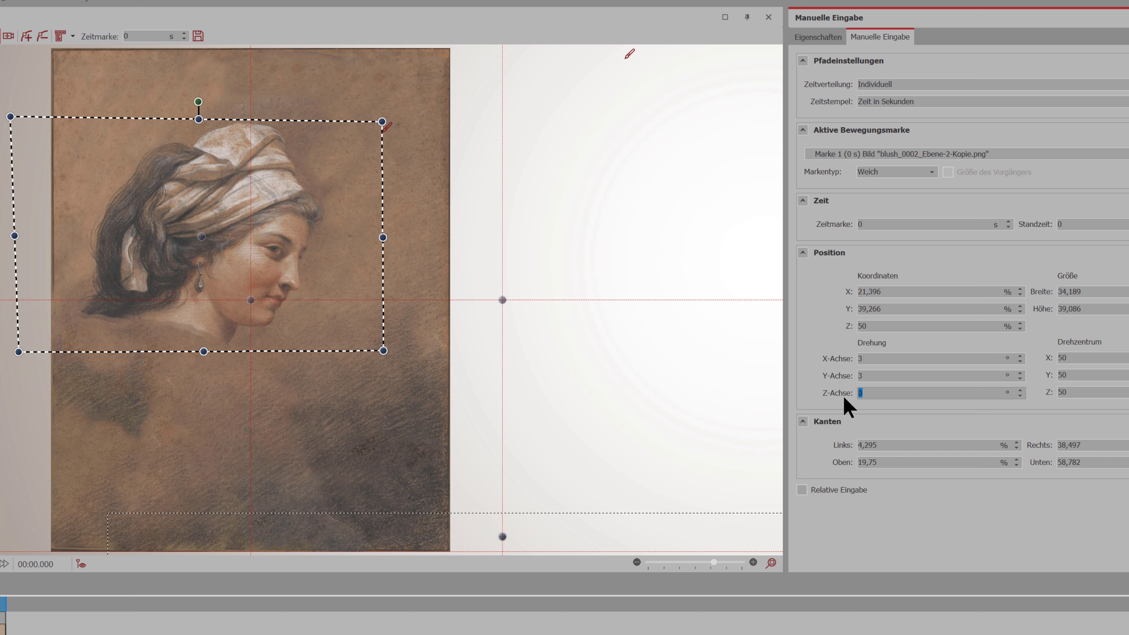
text(-3)
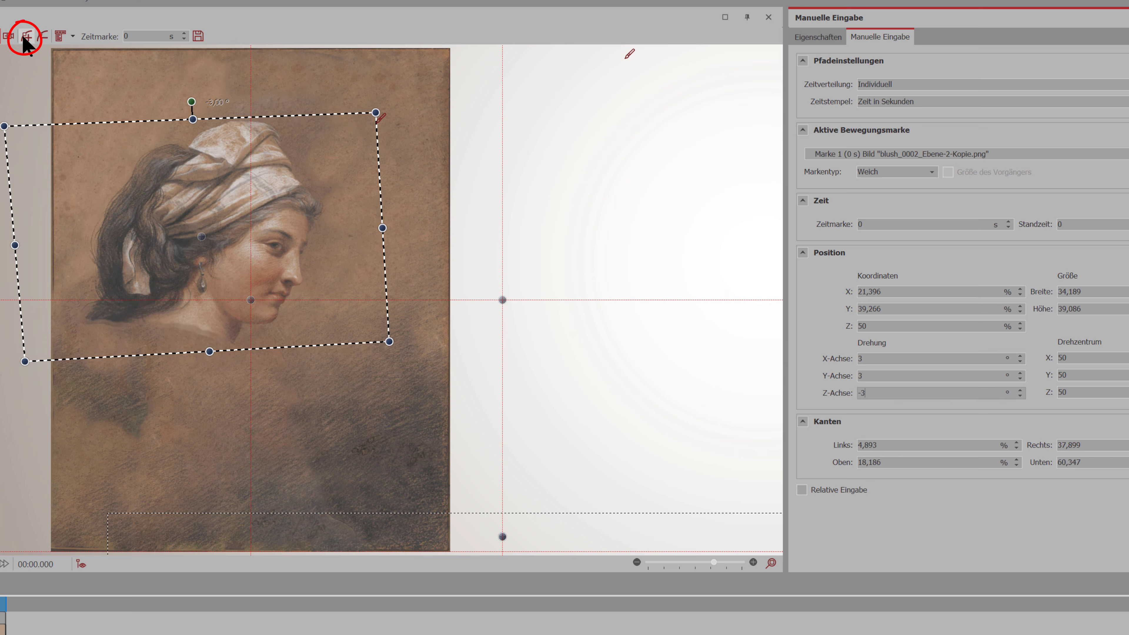
Step: Add a second motion mark to the head image close to the first, and set the first mark's Zeitmarke to 3 s
click(27, 36)
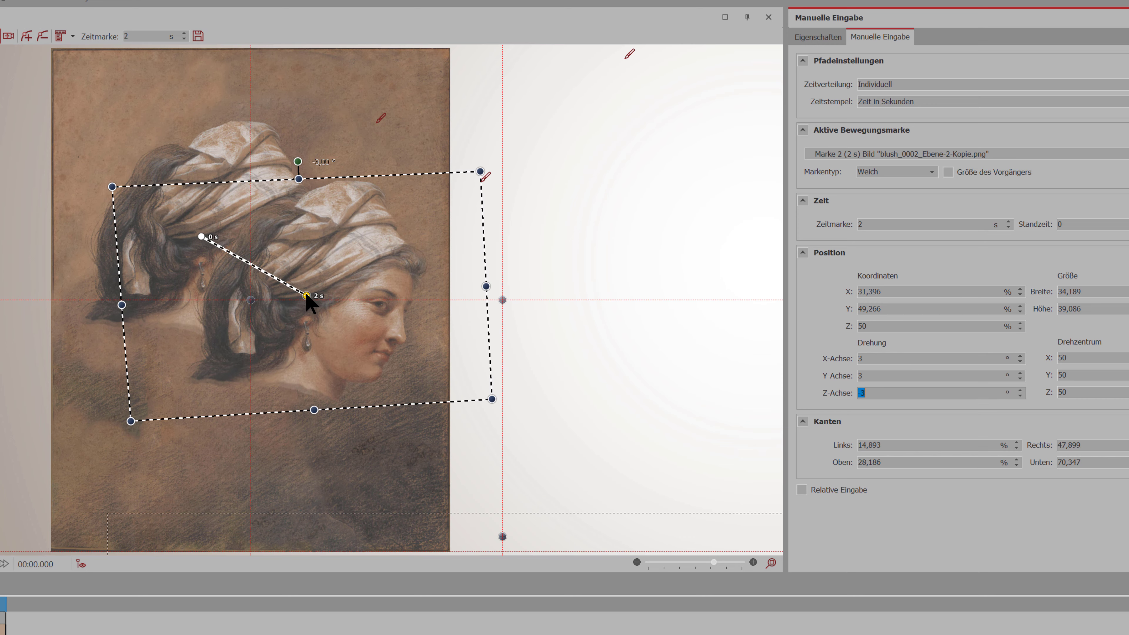
mouse_move(307, 296)
mouse_down()
mouse_move(155, 228)
mouse_move(211, 239)
mouse_up()
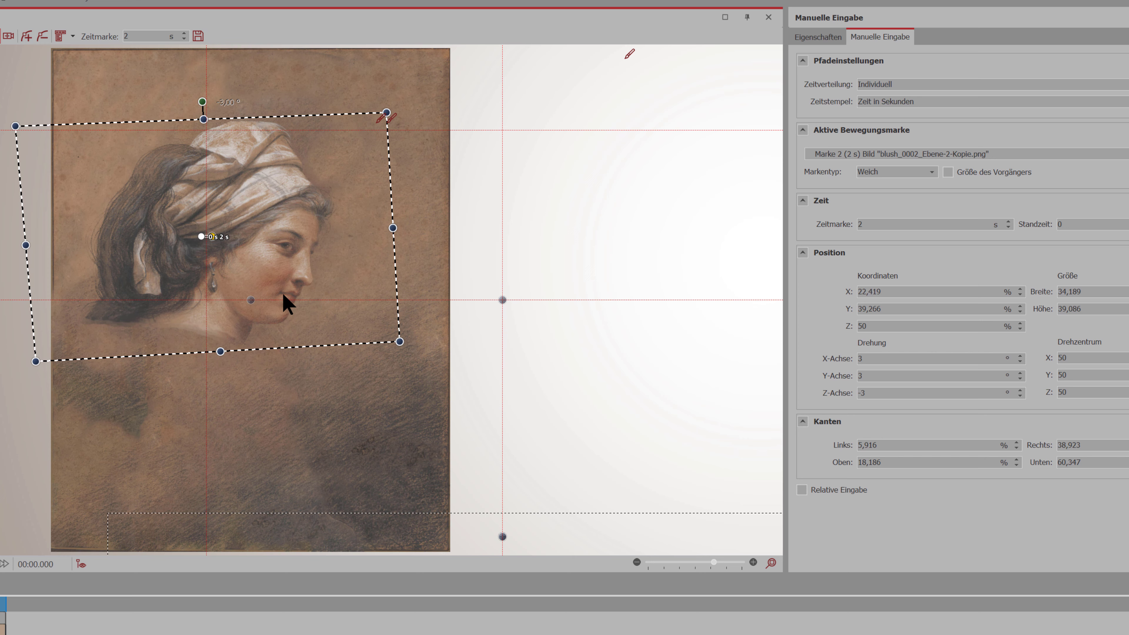
click(201, 237)
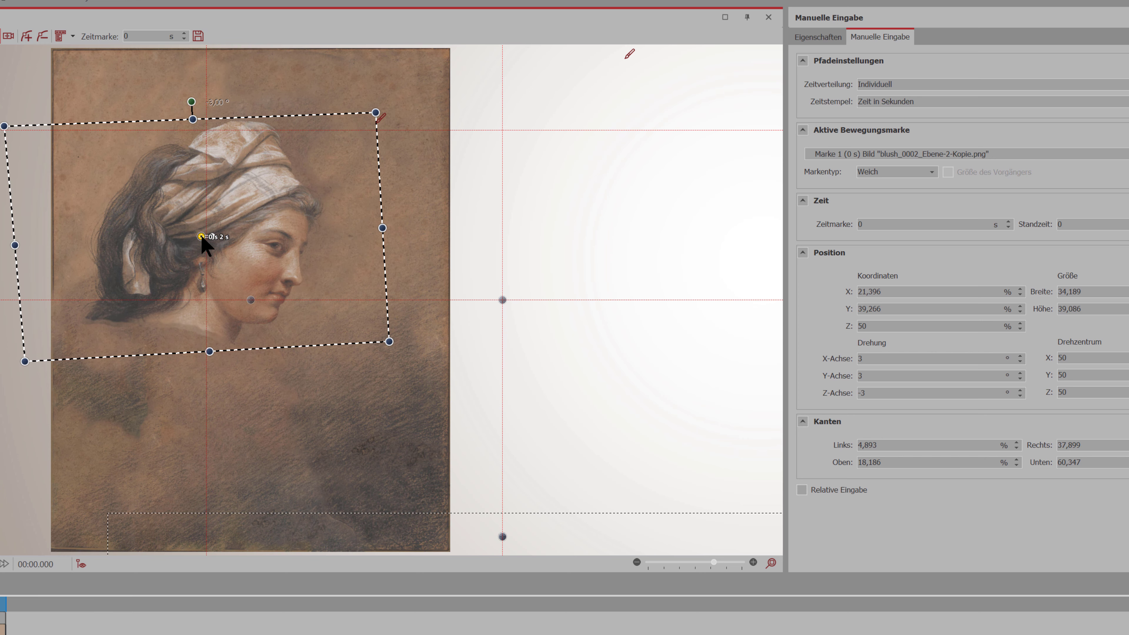
double_click(126, 35)
text(3)
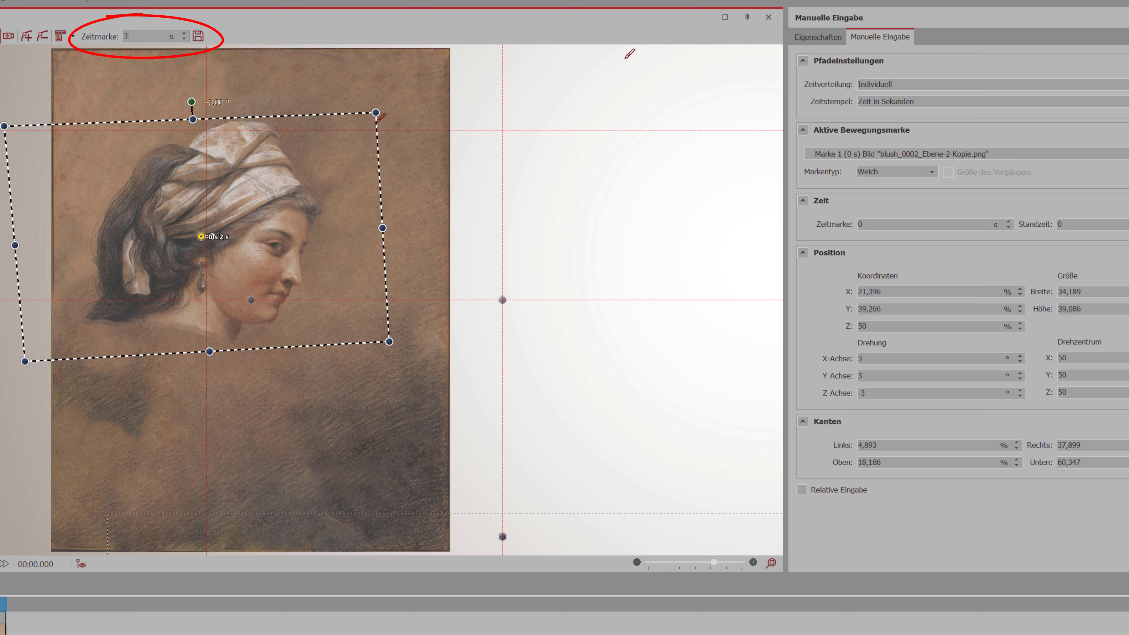
key(Return)
Step: Set the Zeitmarke of the head image's second mark to 7 s and place it exactly on the first mark
click(213, 237)
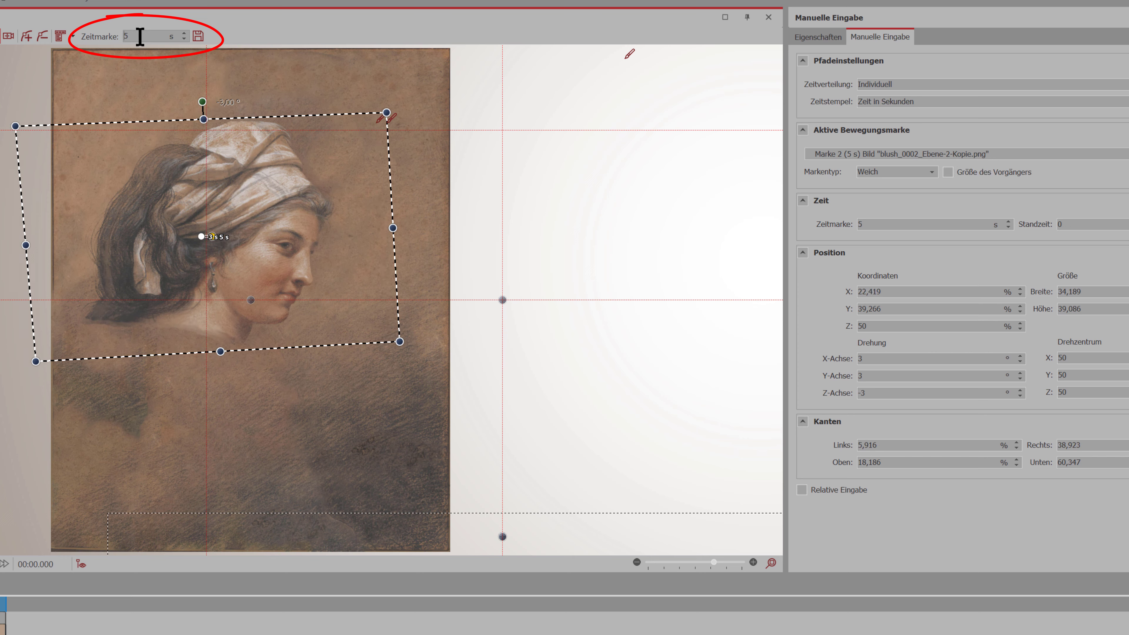
drag(140, 37, 103, 37)
text(7)
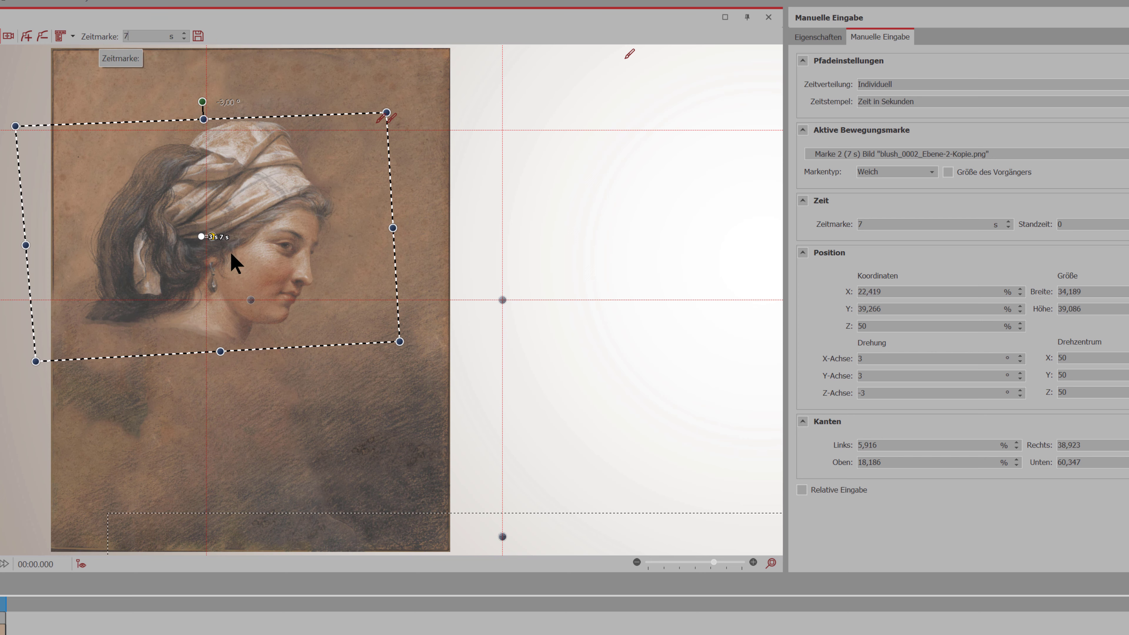
drag(215, 236, 205, 241)
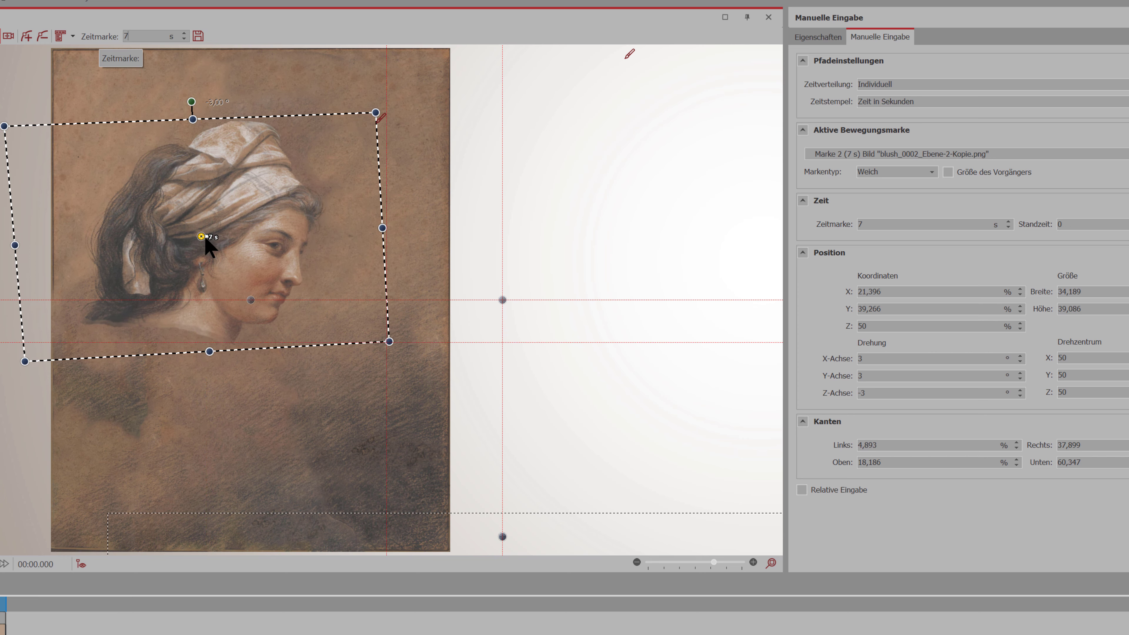
Step: Set the X-Achse, Y-Achse and Z-Achse rotation of the head image's 7 s mark to 0°
click(226, 631)
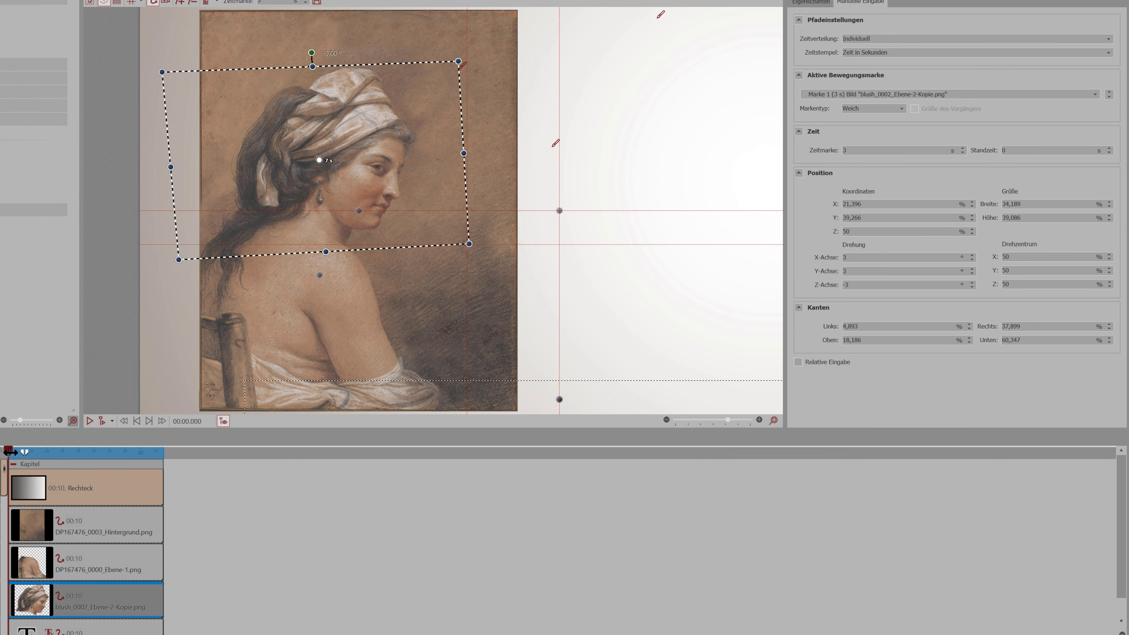
drag(8, 451, 174, 472)
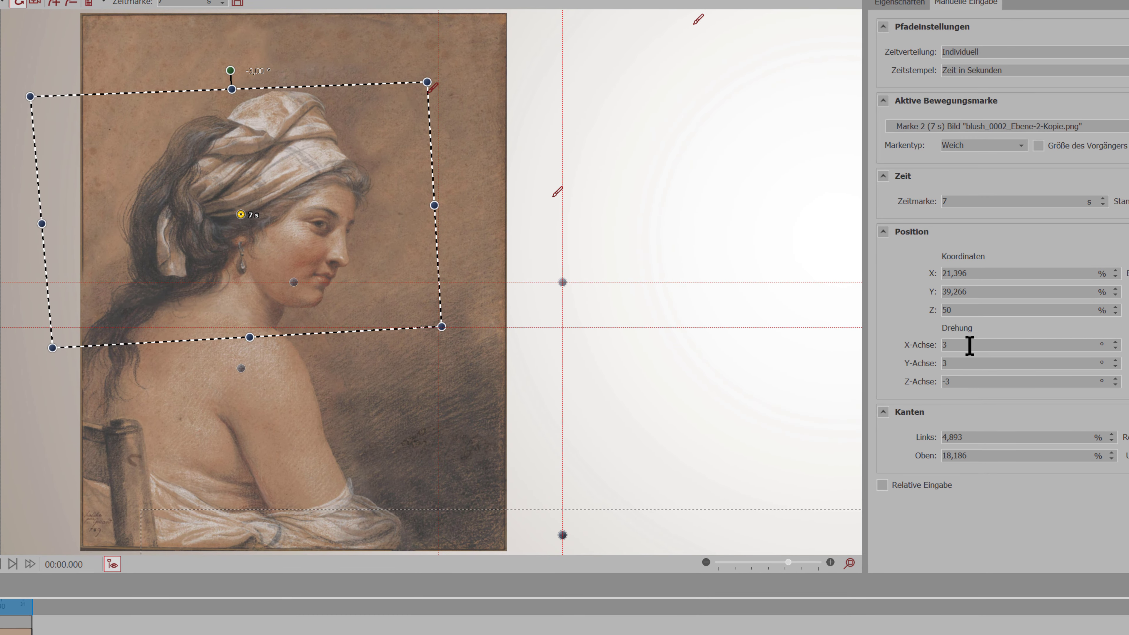
double_click(969, 346)
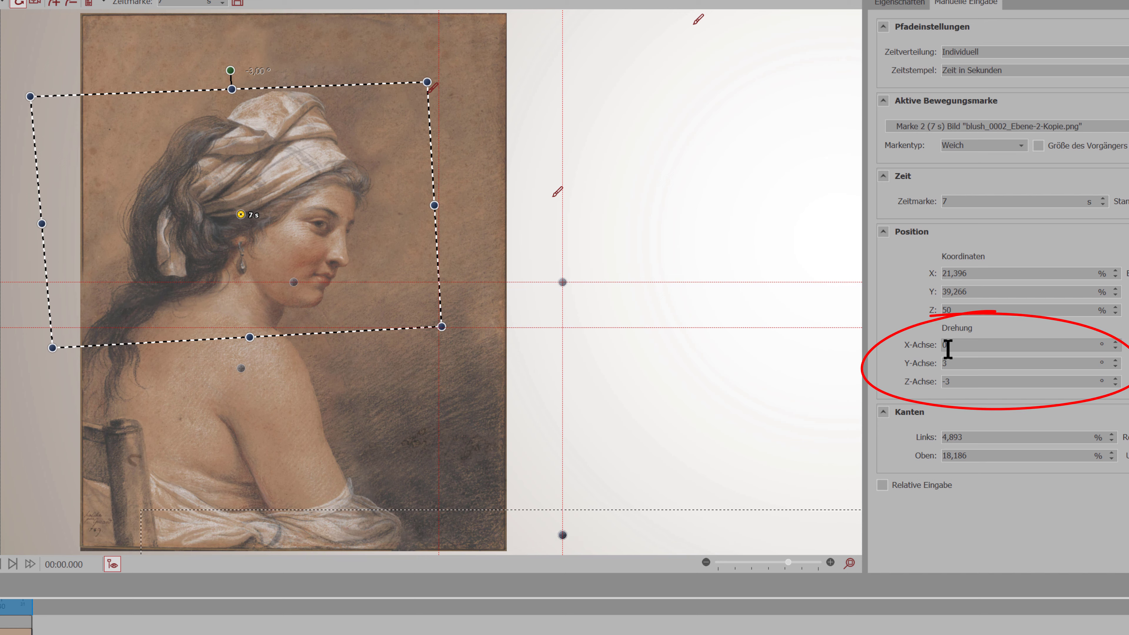
click(946, 364)
double_click(965, 364)
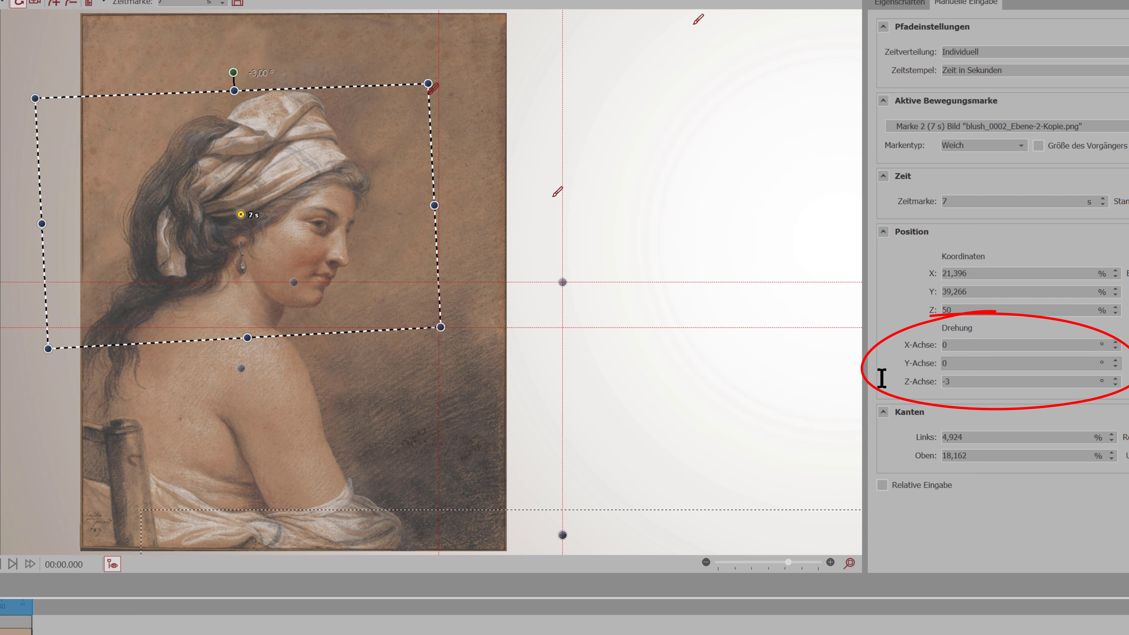
key(Tab)
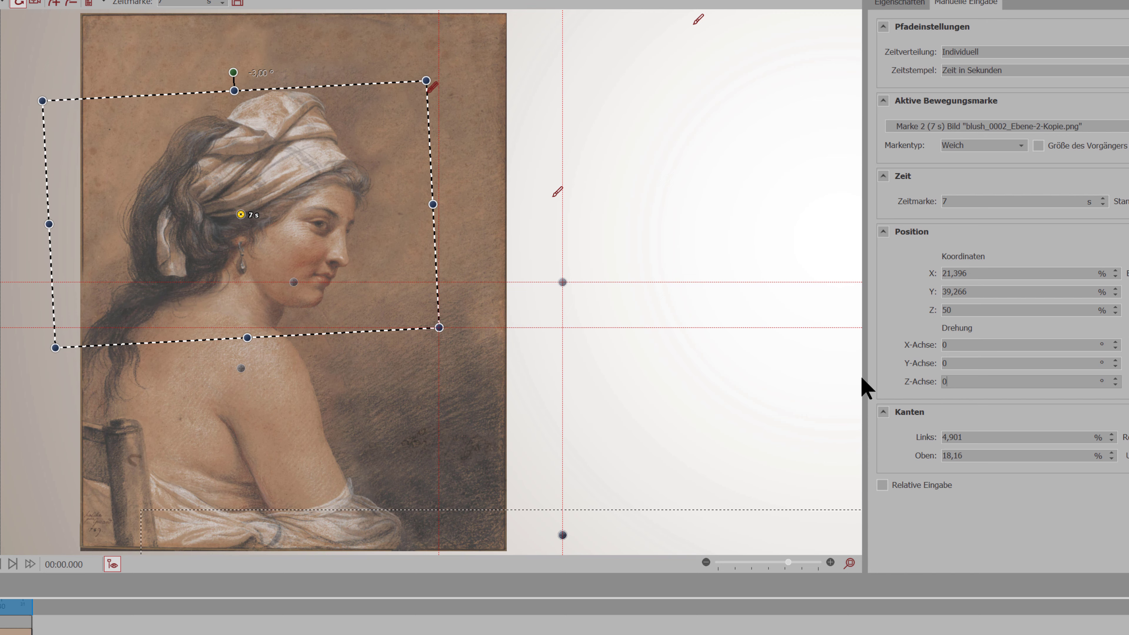
text(0)
key(Return)
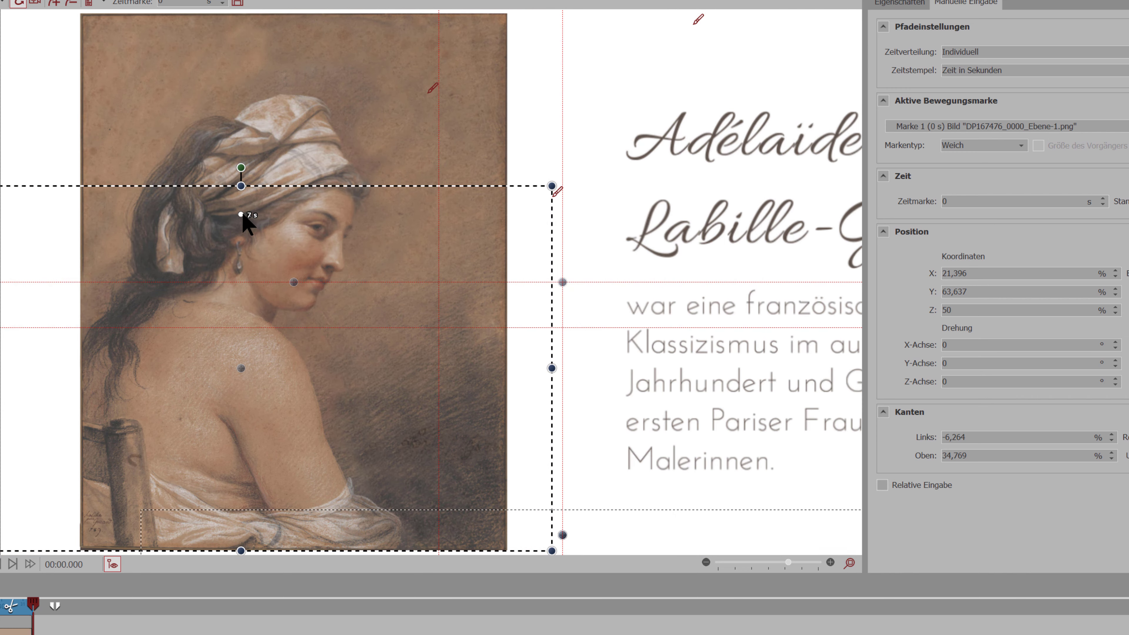
Step: Reverse the head image's motion path with Umkehren and check the head movement along the chapter
click(241, 215)
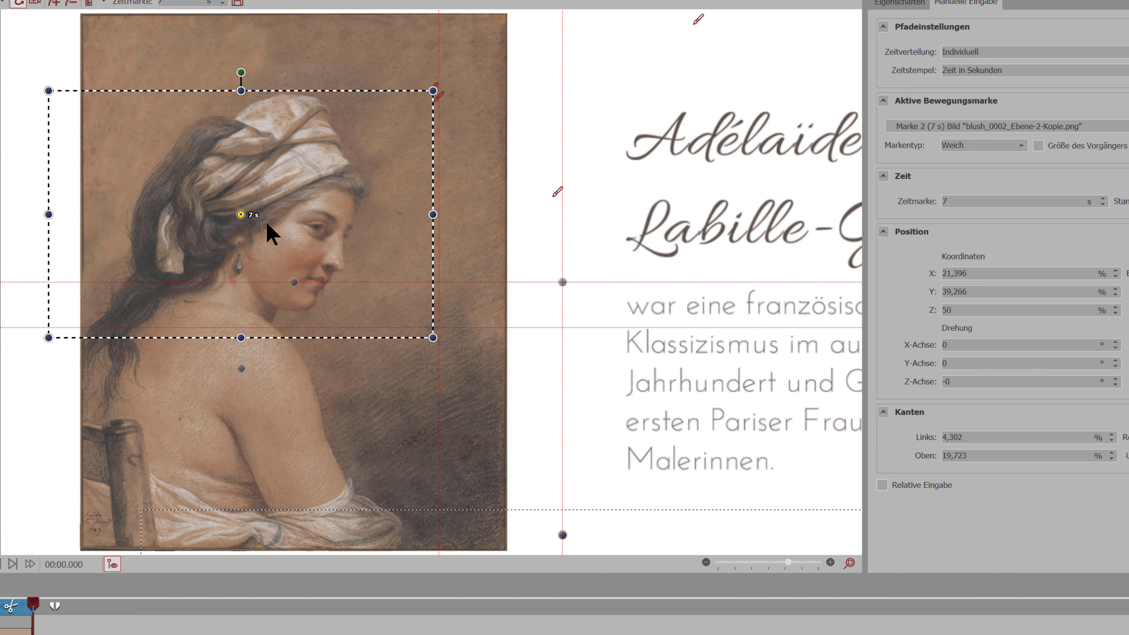
right_click(242, 215)
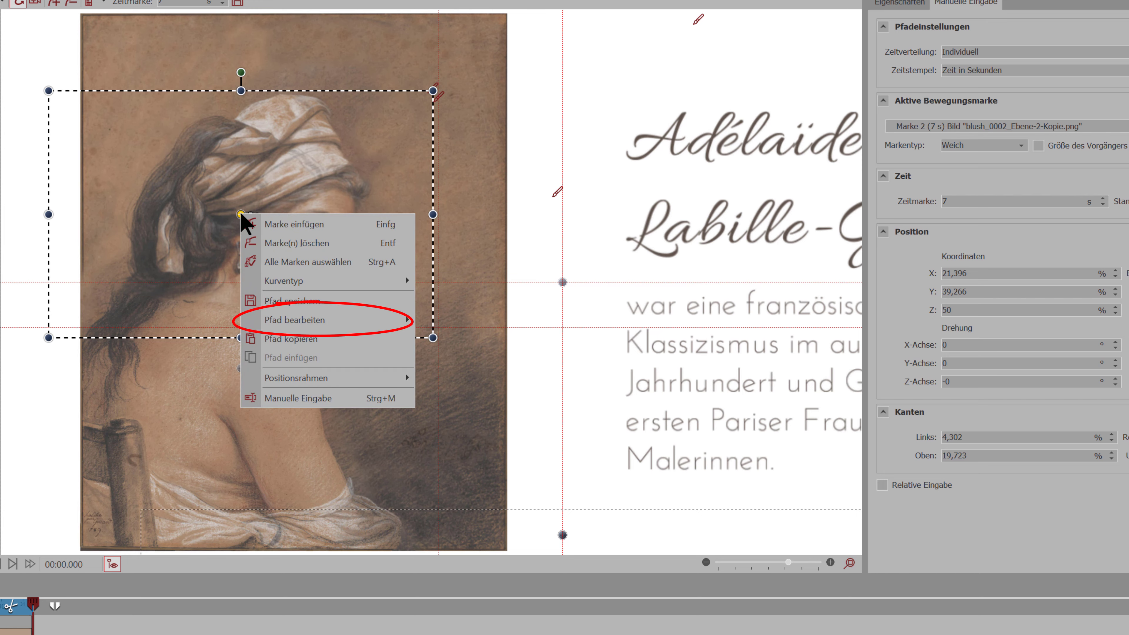
mouse_move(333, 319)
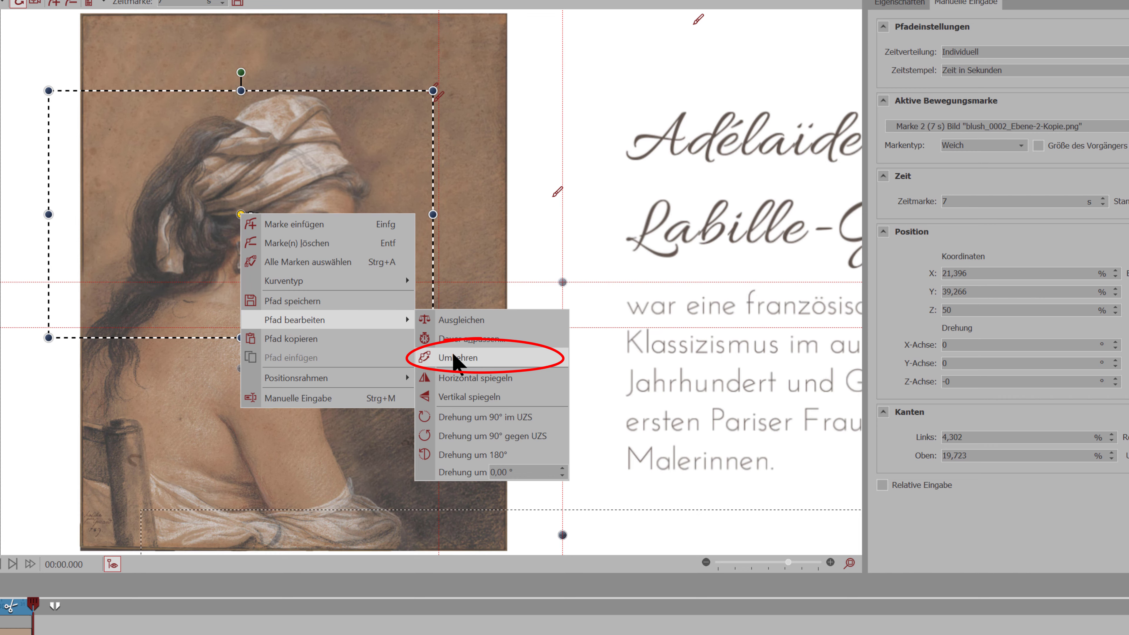
click(456, 361)
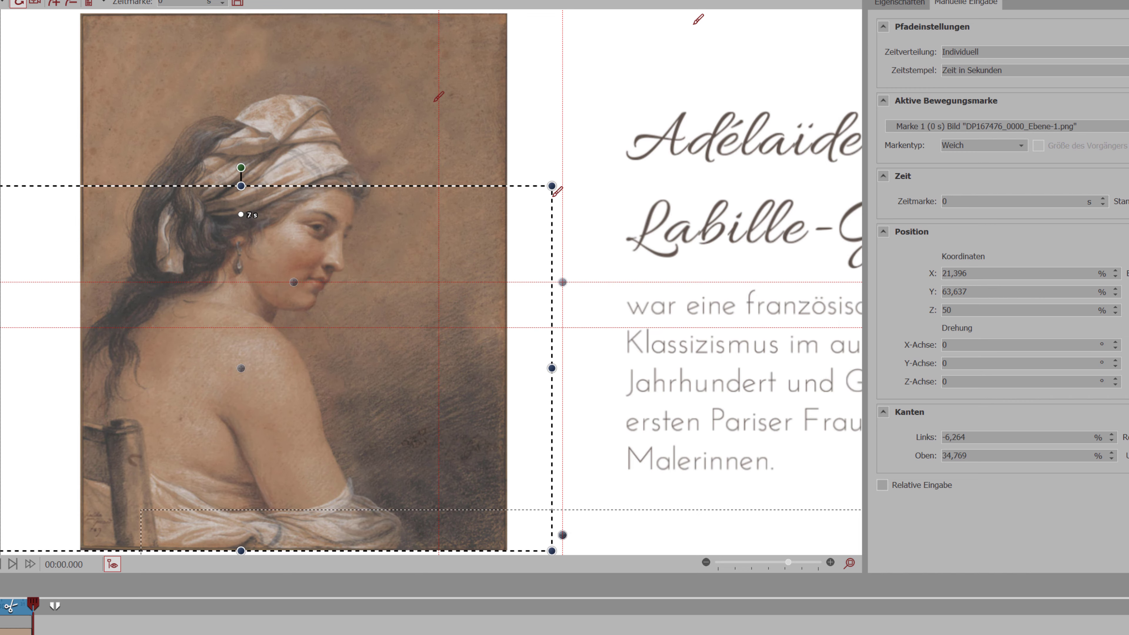
drag(34, 604, 18, 603)
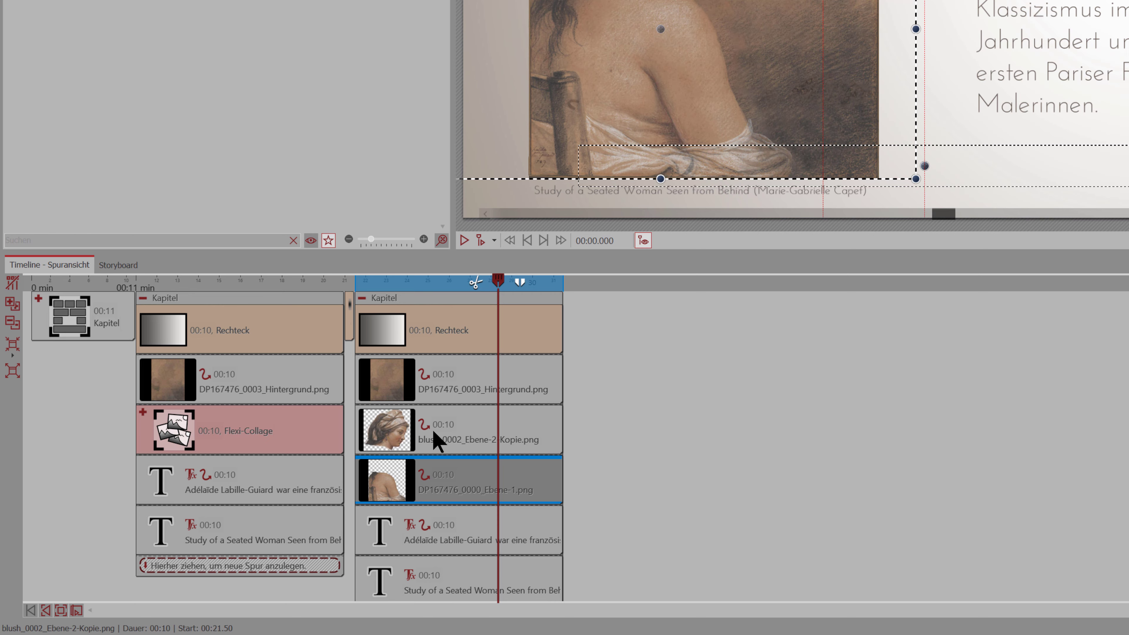
Step: Combine the head image blush_0002_Ebene-2-Kopie.png and the body image DP167476_0000_Ebene-1.png in the new chapter into a Flexi-Collage
ctrl+click(424, 437)
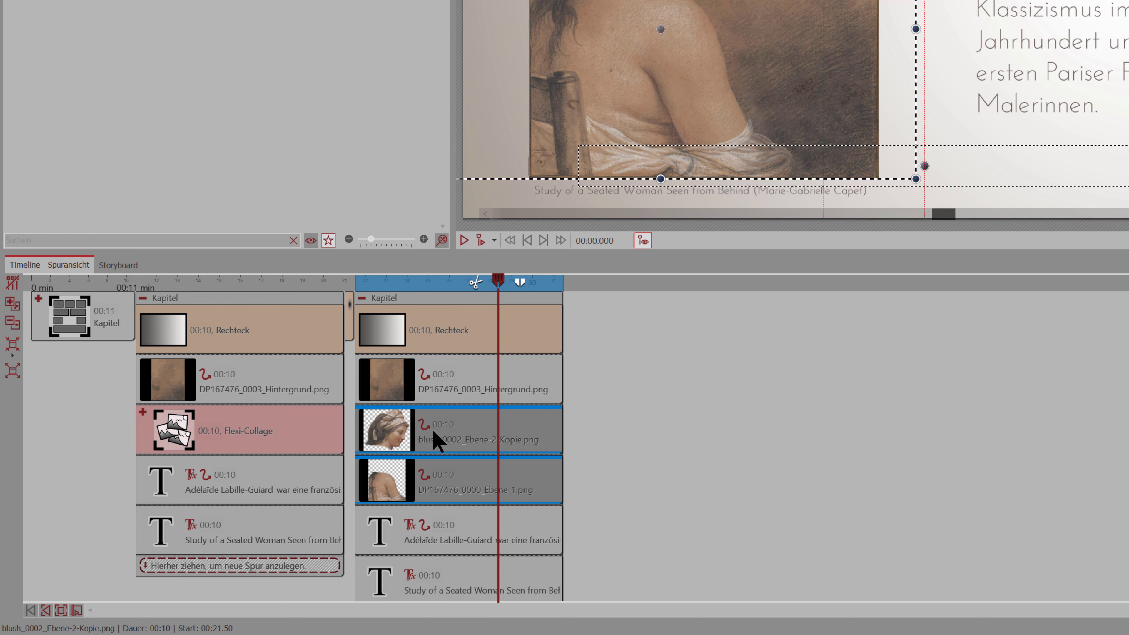
click(12, 353)
click(43, 361)
mouse_move(442, 500)
mouse_down()
mouse_move(532, 500)
mouse_move(429, 491)
mouse_up()
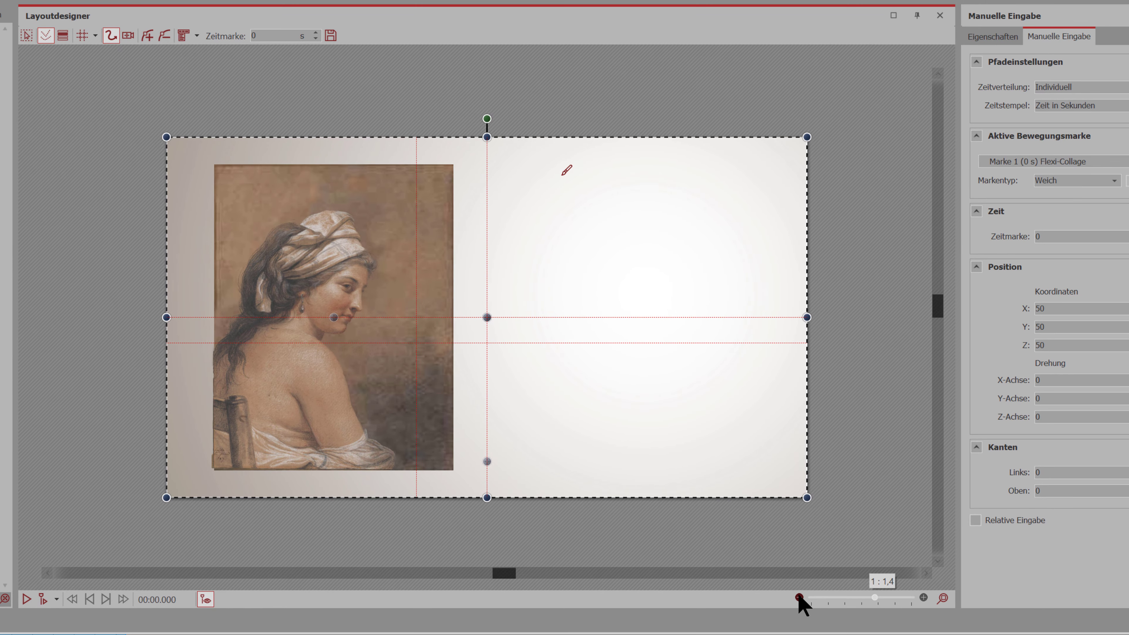
Step: Add a second motion mark to the Flexi-Collage at 3 s, with the figure moved off the canvas past its left edge
click(799, 598)
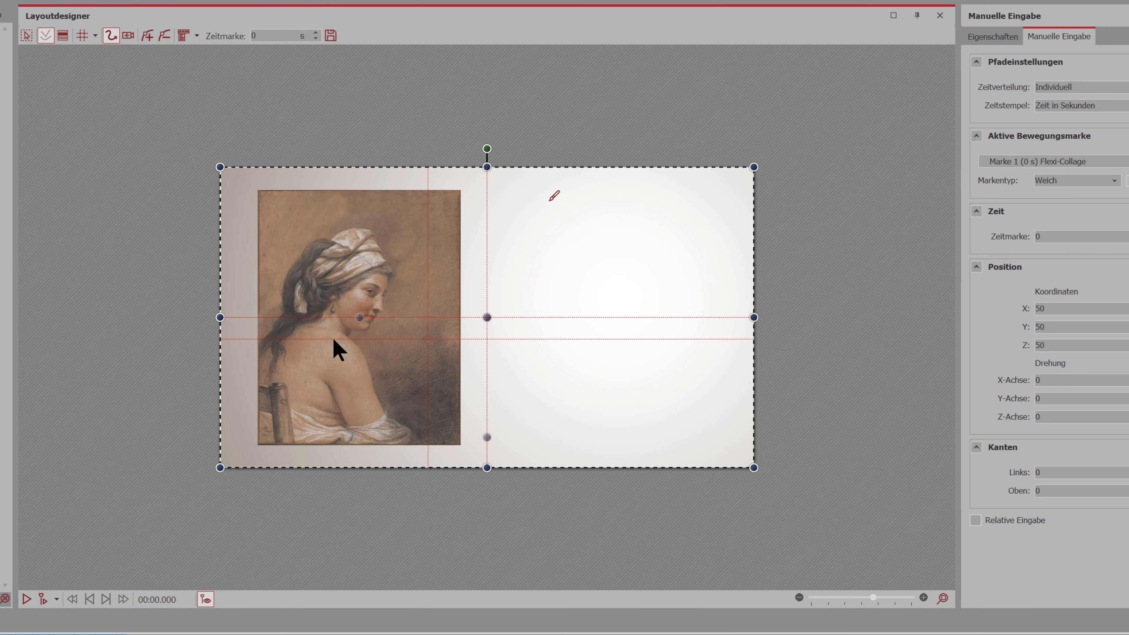
click(150, 36)
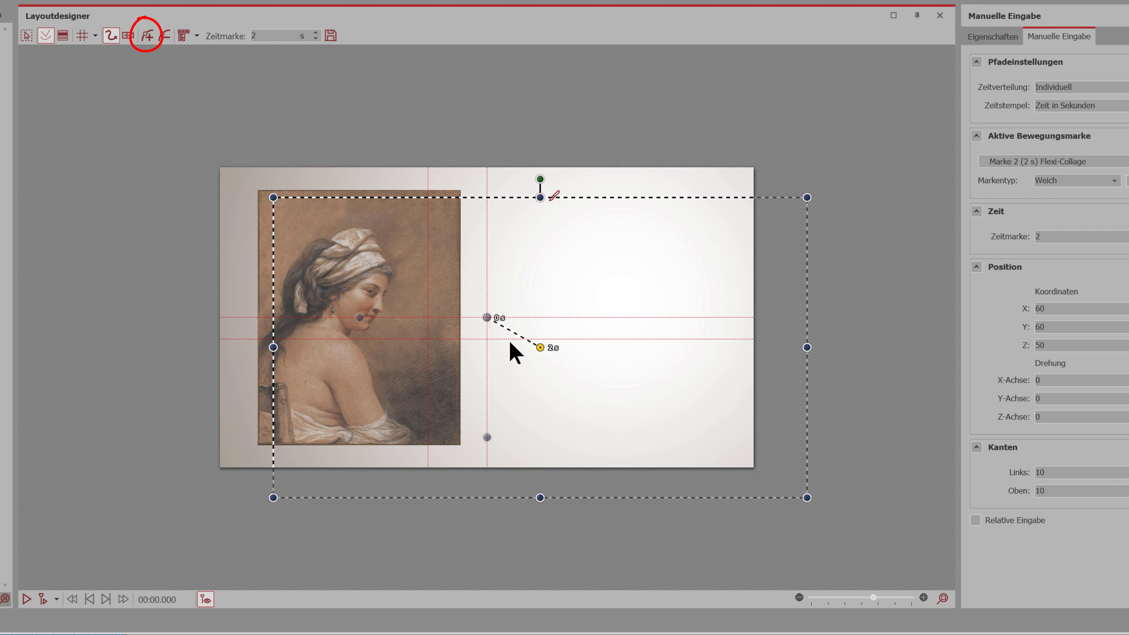
mouse_move(540, 347)
mouse_down()
mouse_move(441, 369)
mouse_move(299, 337)
mouse_up()
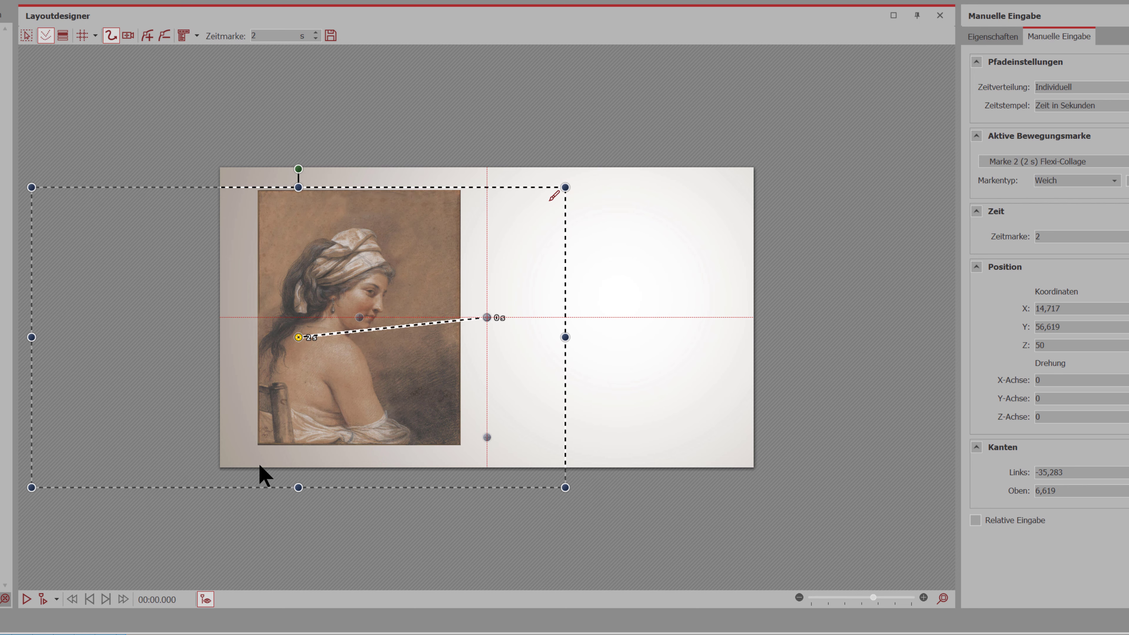
click(207, 601)
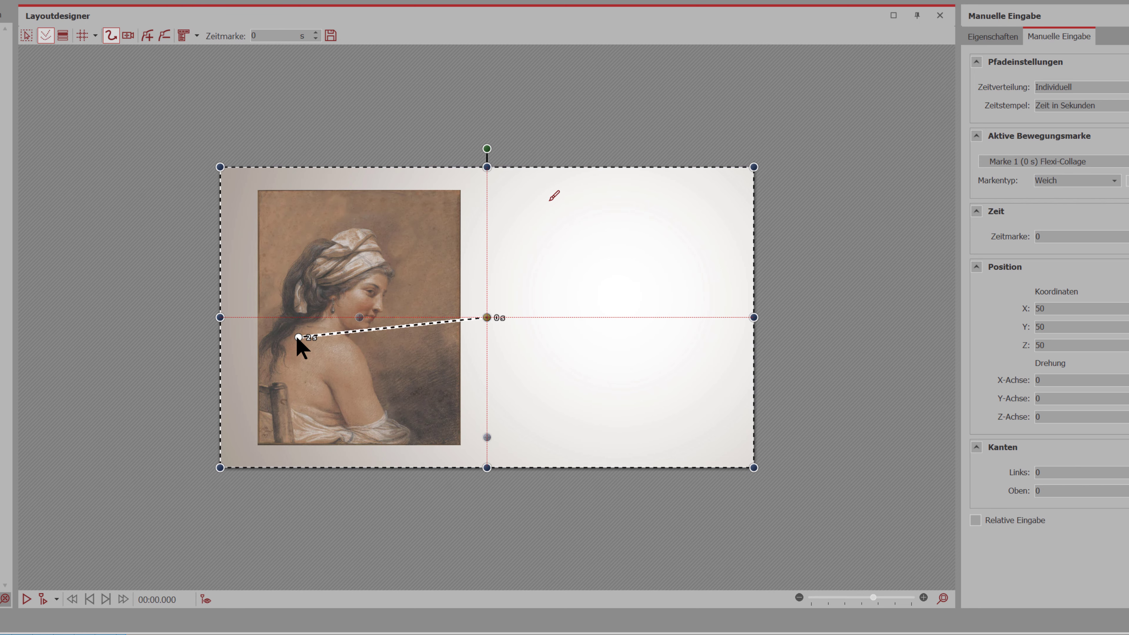
mouse_move(298, 337)
mouse_down()
mouse_move(240, 333)
mouse_move(255, 333)
mouse_up()
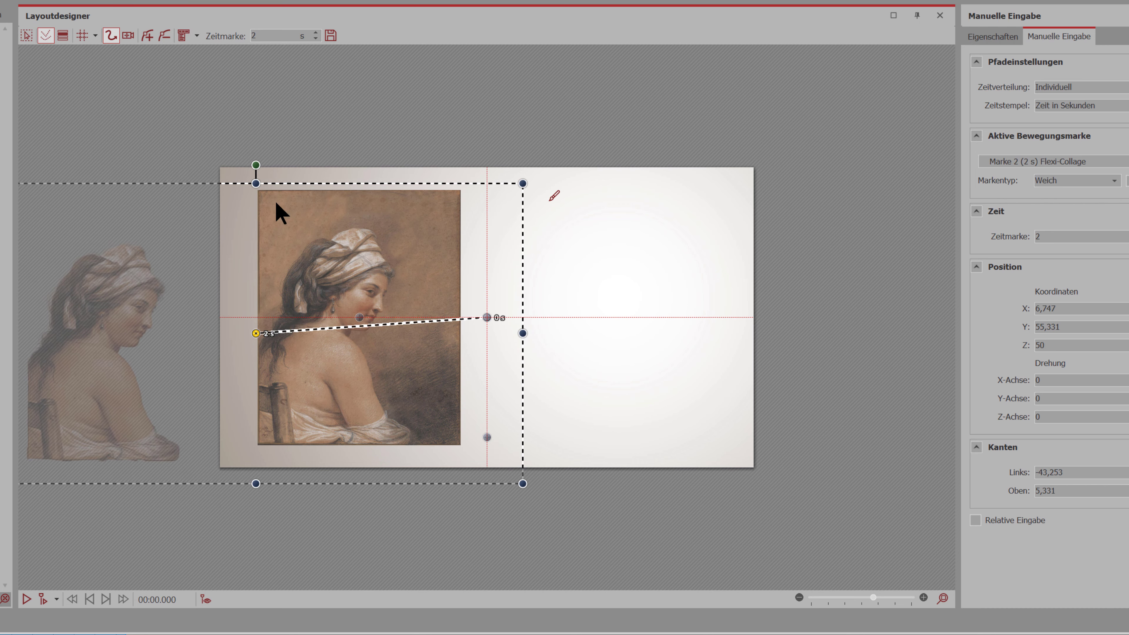
double_click(275, 36)
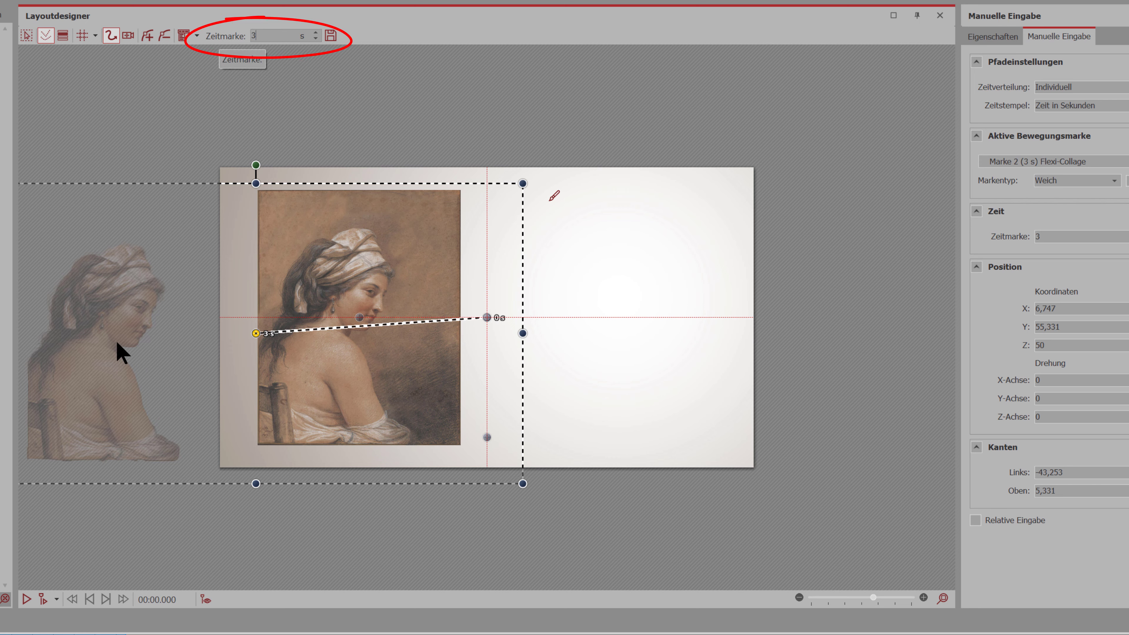
Step: Enlarge the Flexi-Collage at its 3 s mark and reposition it beside the canvas at about X 19 %, Y 60 %
mouse_move(118, 348)
mouse_down()
mouse_move(202, 312)
mouse_move(191, 322)
mouse_up()
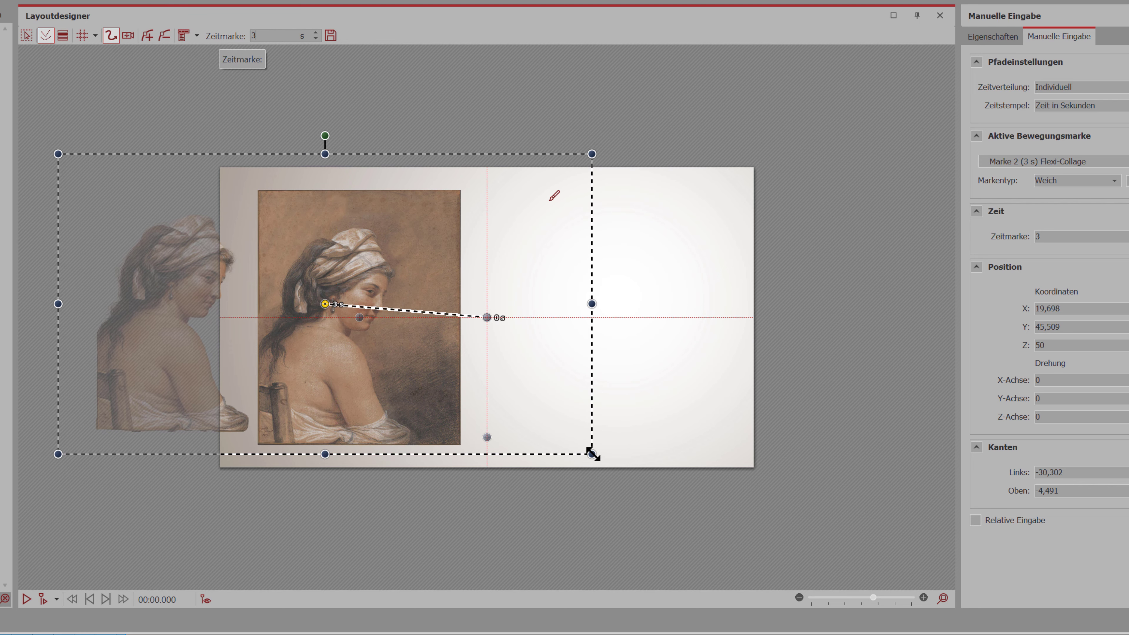
drag(590, 453, 728, 583)
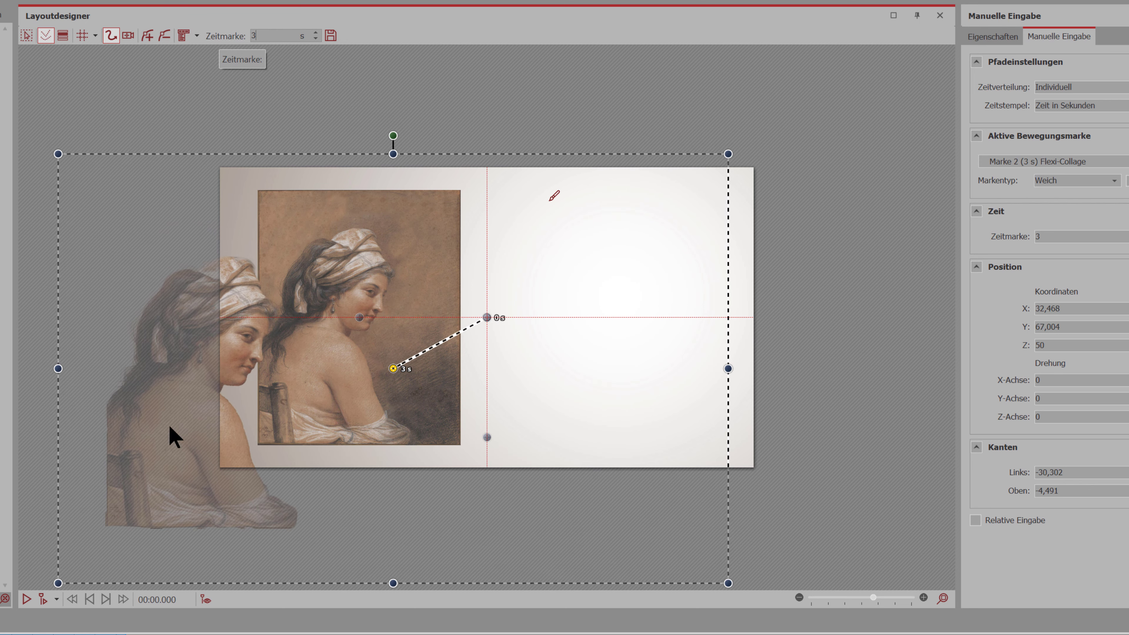
mouse_move(181, 416)
mouse_down()
mouse_move(131, 362)
mouse_move(116, 365)
mouse_move(118, 392)
mouse_up()
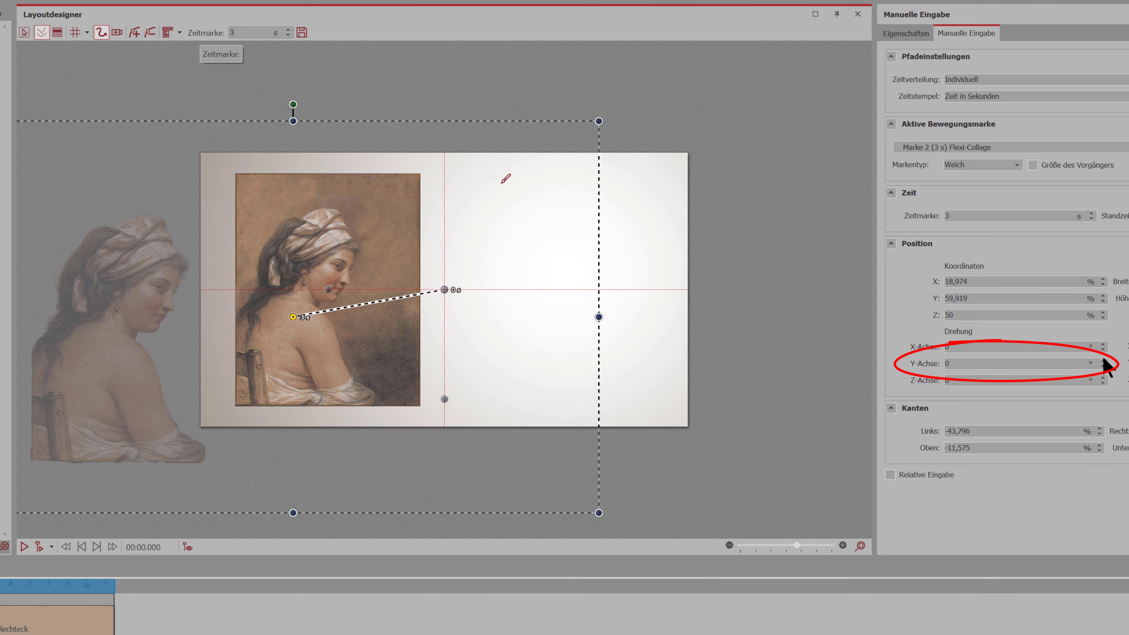
Step: Set the Y-Achse rotation of the Flexi-Collage's 3 s mark to 20°
click(1104, 361)
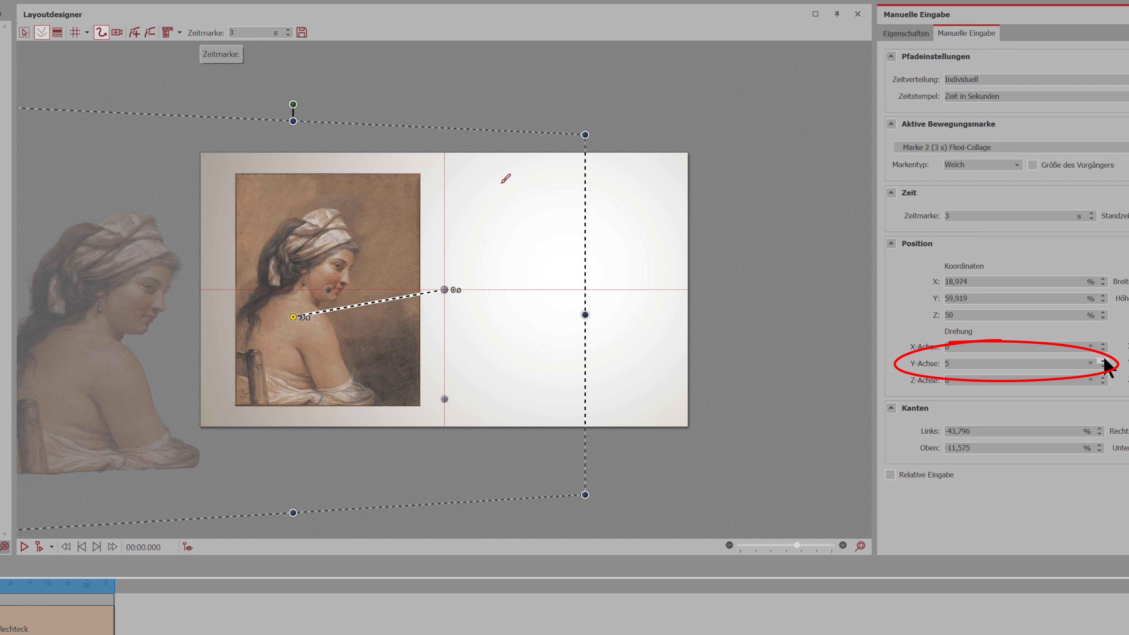
click(1103, 361)
click(1104, 361)
click(1103, 360)
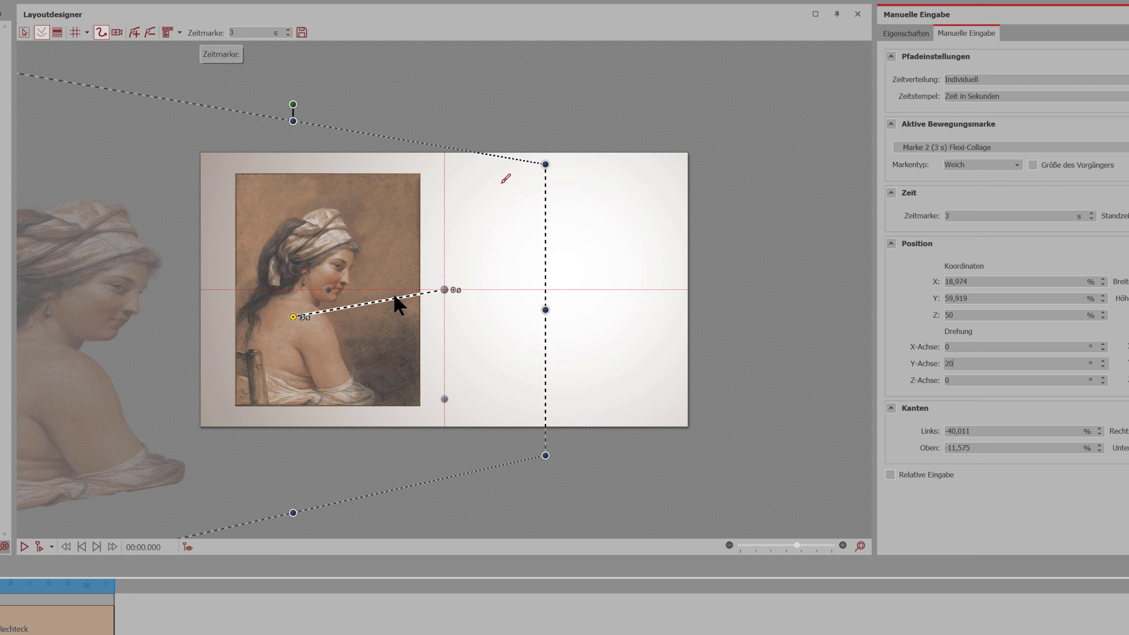
Step: Reverse the Flexi-Collage's motion path with Umkehren so the figure enters from outside the canvas, and preview the chapter
right_click(294, 317)
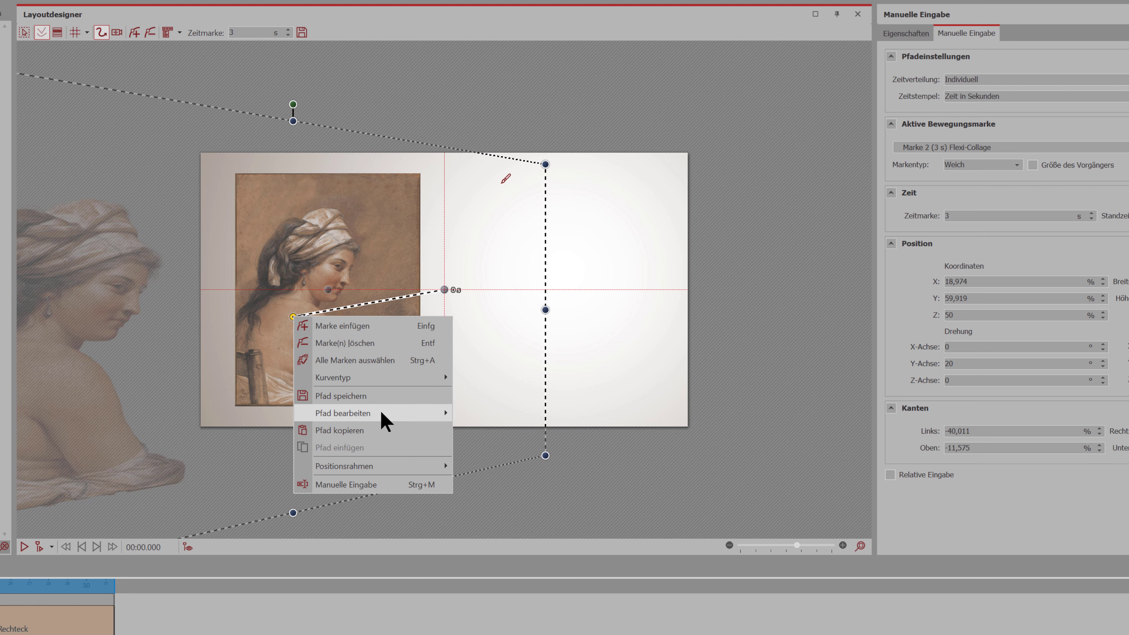
mouse_move(380, 410)
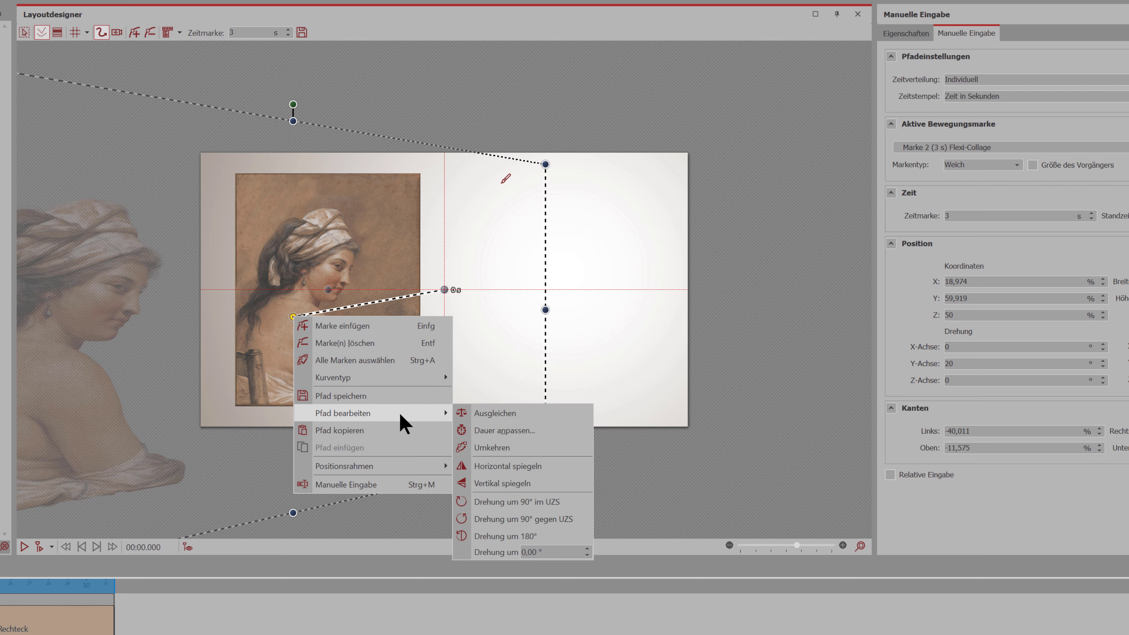
click(516, 449)
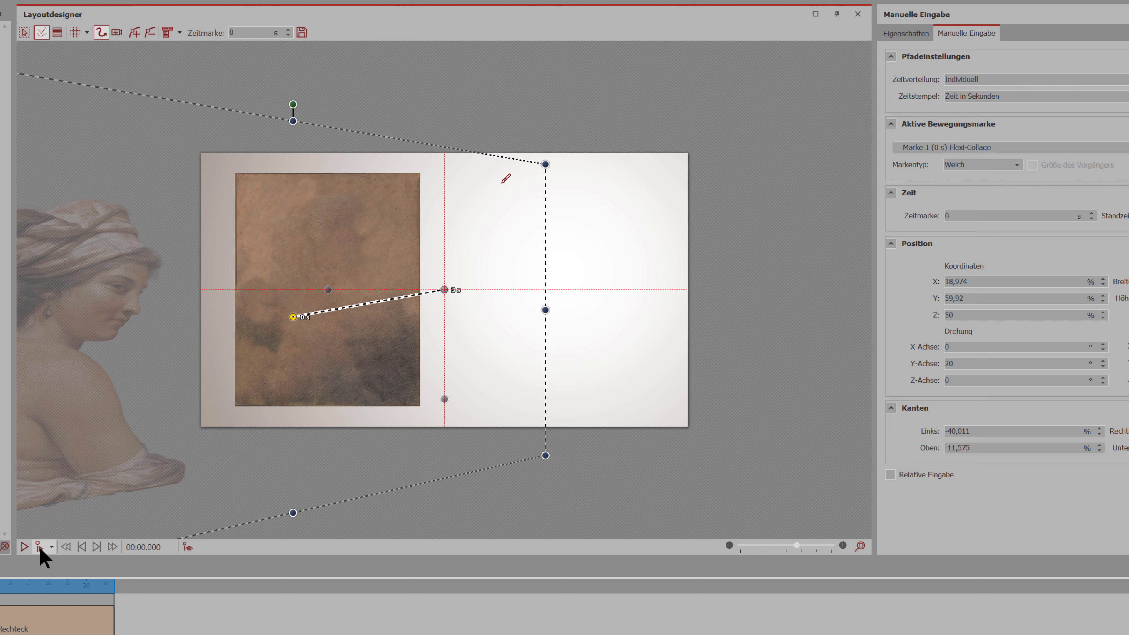
click(7, 604)
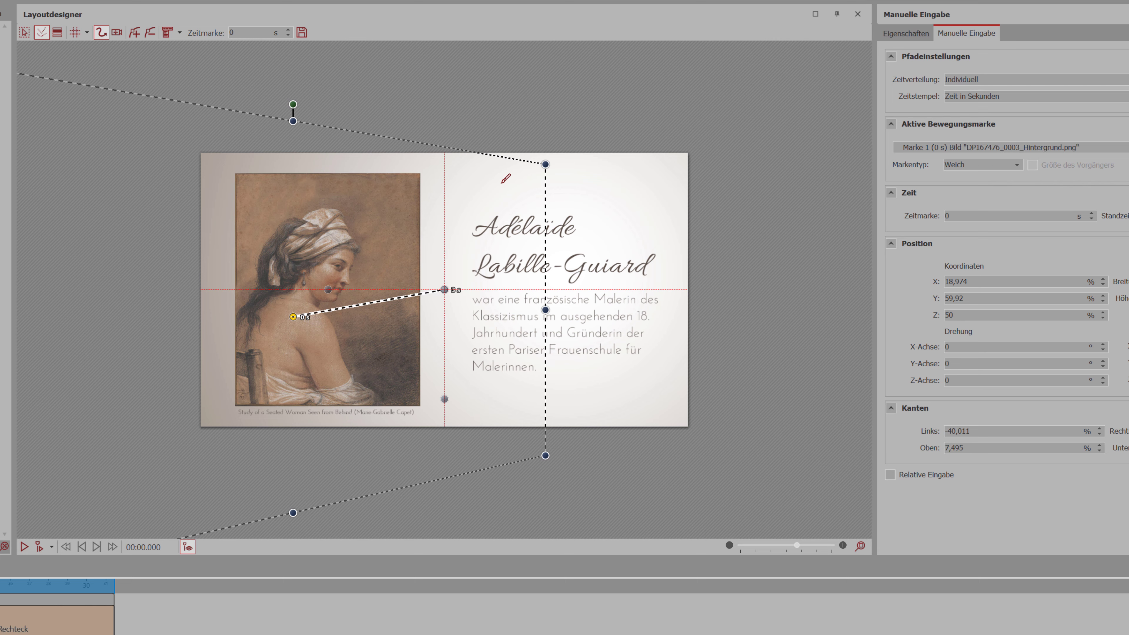
Step: Add a second motion mark to the background image at 2,8 s, moved up and left to about X -10,6 %, Y 24,7 %
click(306, 396)
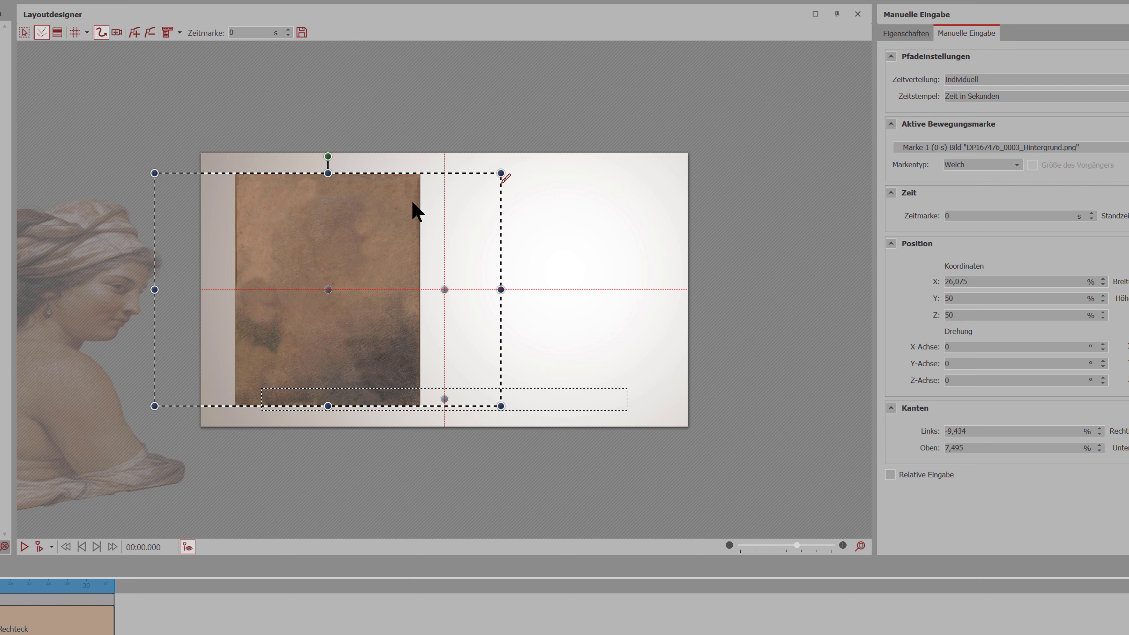
click(136, 33)
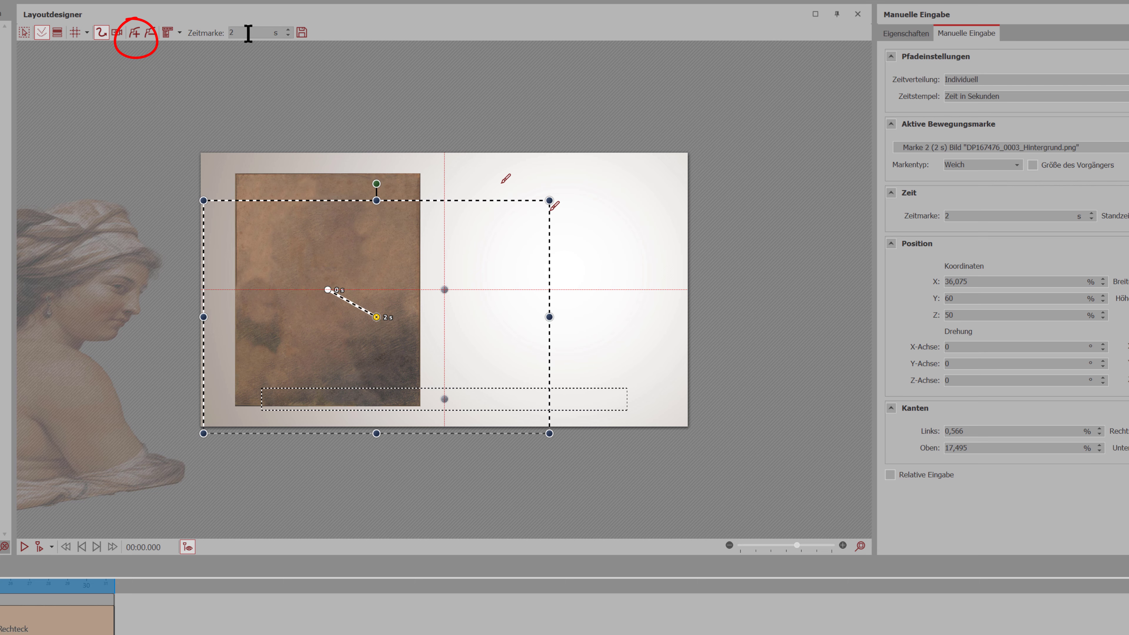
drag(244, 33, 204, 29)
text(2,8)
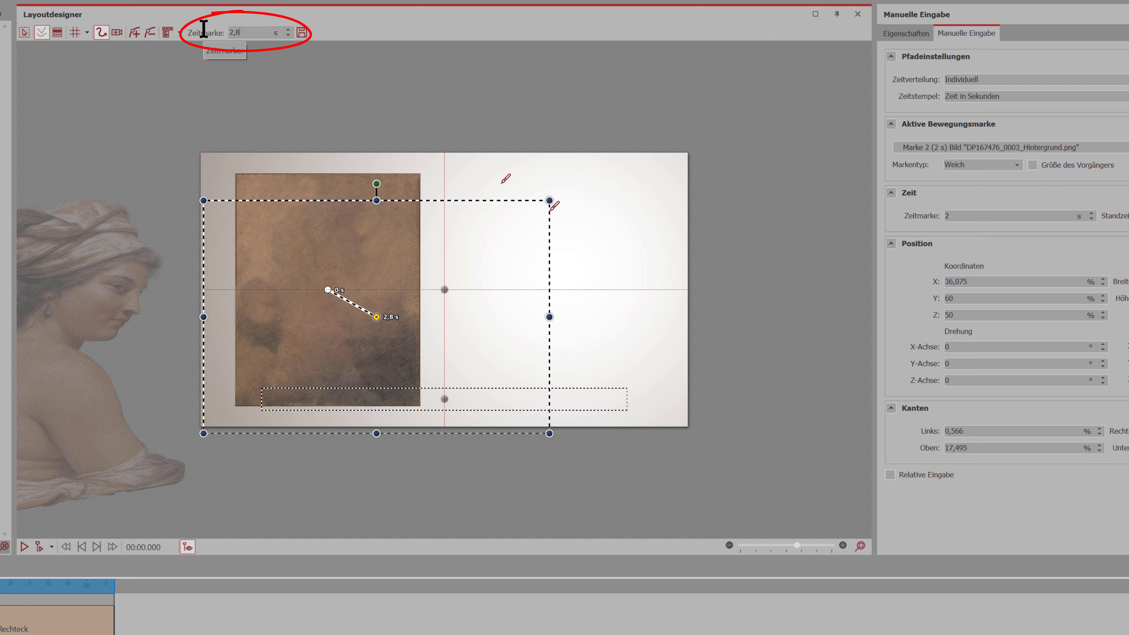
key(Return)
mouse_move(378, 320)
mouse_down()
mouse_move(222, 278)
mouse_move(150, 221)
mouse_up()
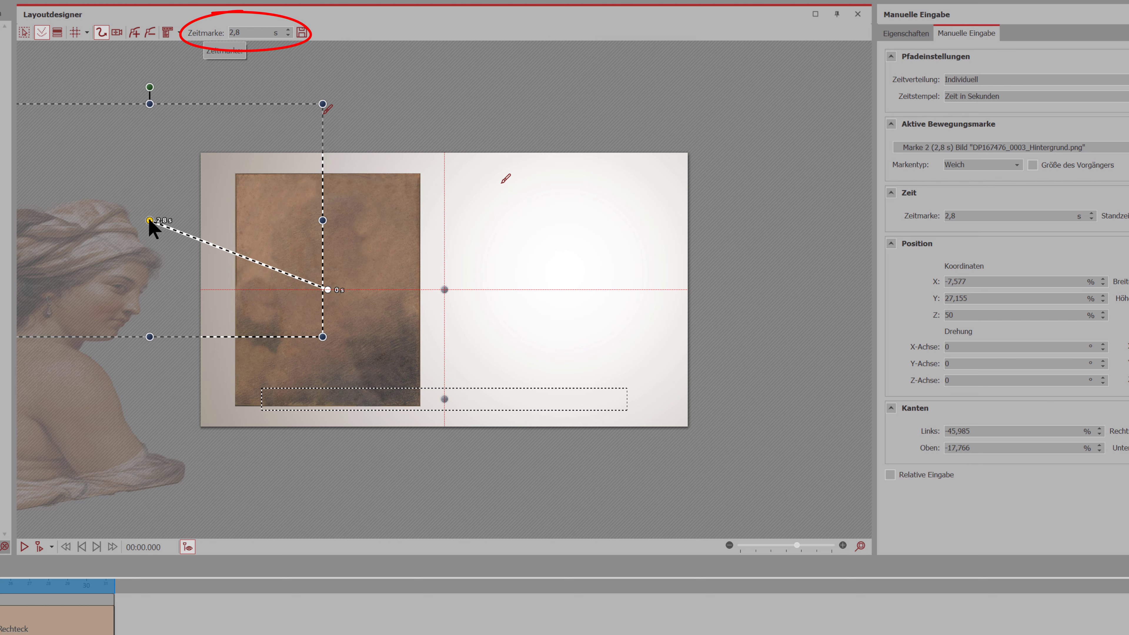
Step: Switch the canvas to show the image at its selected motion mark, and set the background's 2,8 s mark to 20° Y-Achse rotation
click(188, 548)
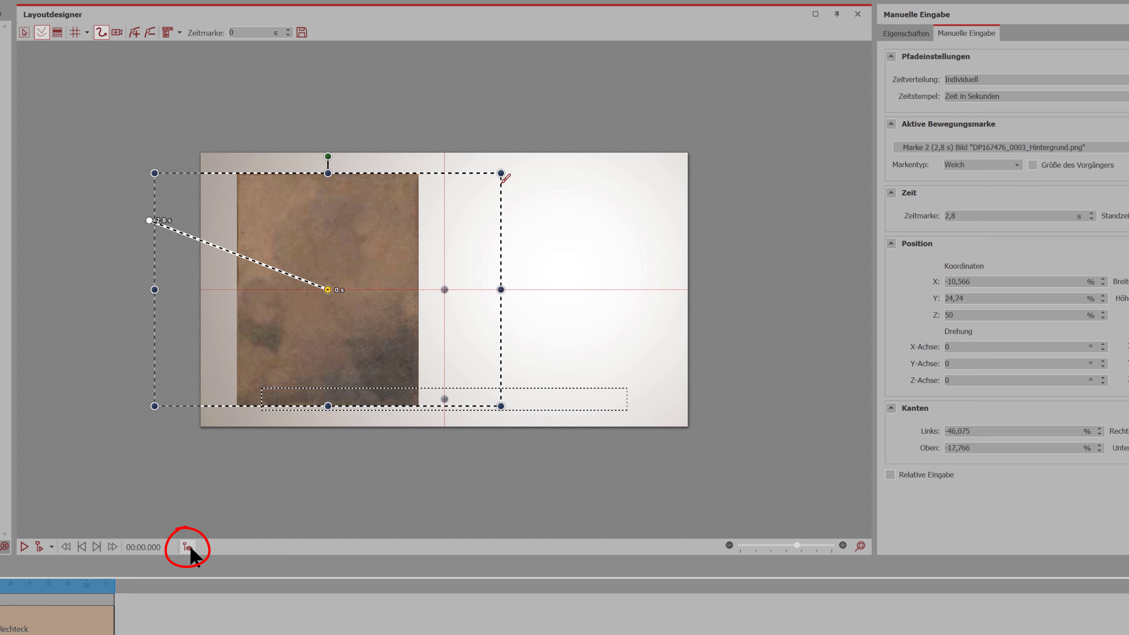
click(150, 220)
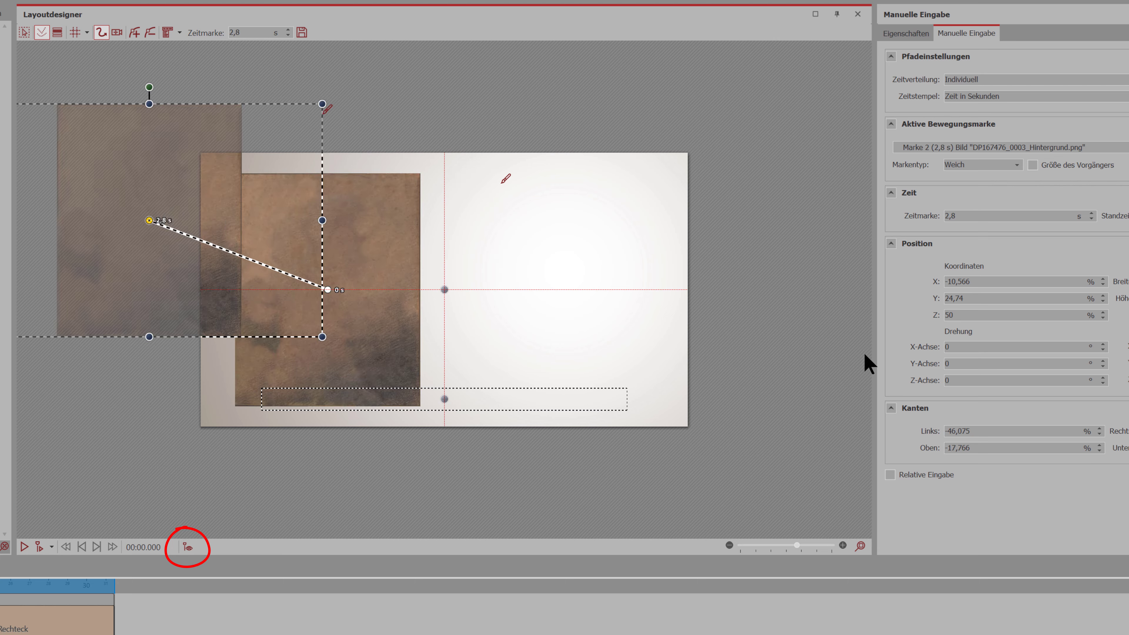
click(1103, 360)
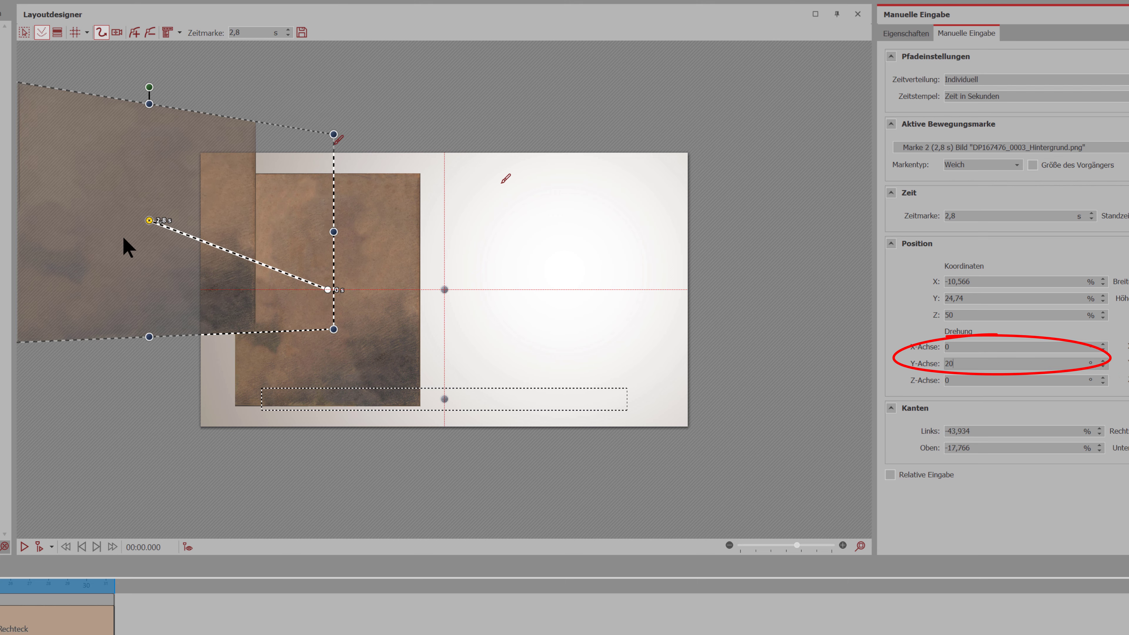